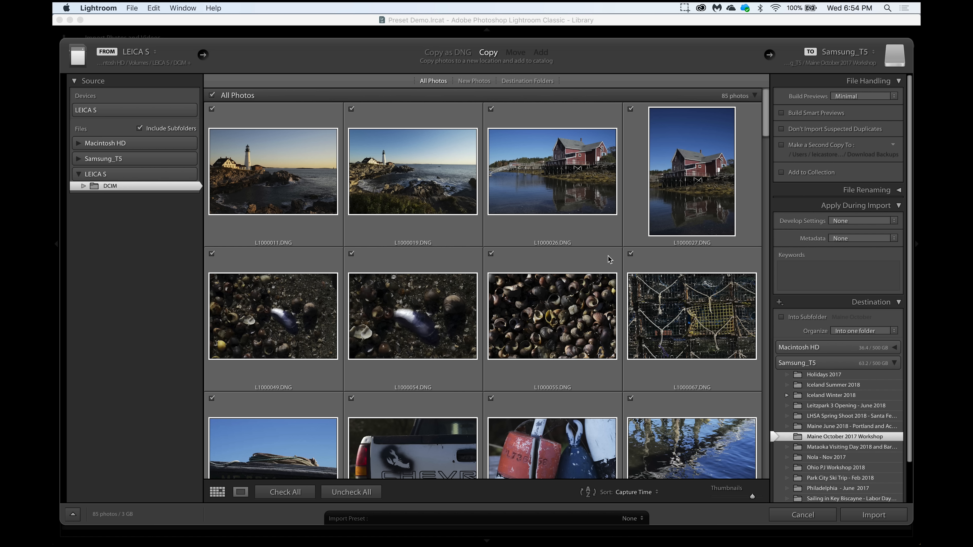
# Step: Mark only the photos from L1000011.DNG through L1000152.DNG for import, leaving all the others unchecked
pyautogui.moveTo(768, 105)
pyautogui.mouseDown()
pyautogui.moveTo(783, 410)
pyautogui.moveTo(769, 422)
pyautogui.moveTo(758, 97)
pyautogui.mouseUp()
pyautogui.click(309, 180)
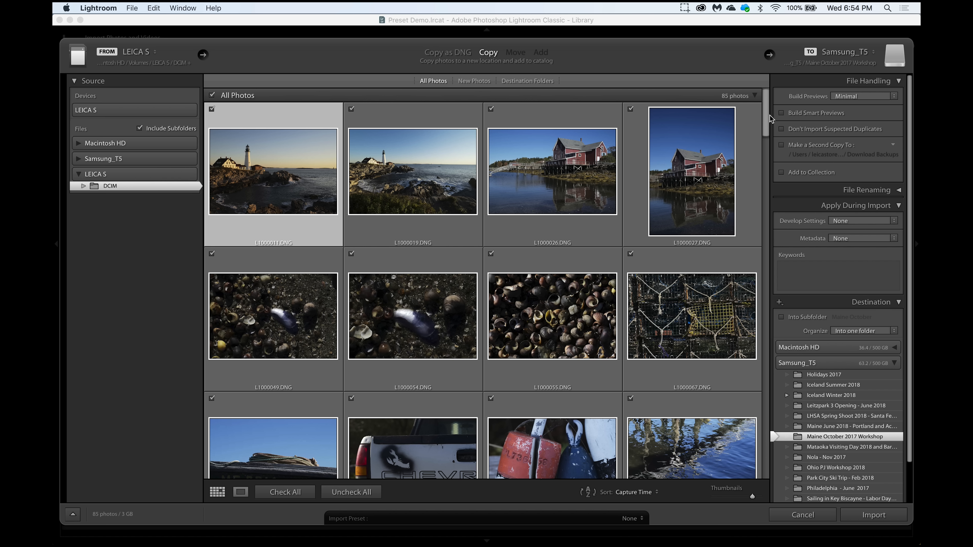
pyautogui.scroll(-5, 761, 227)
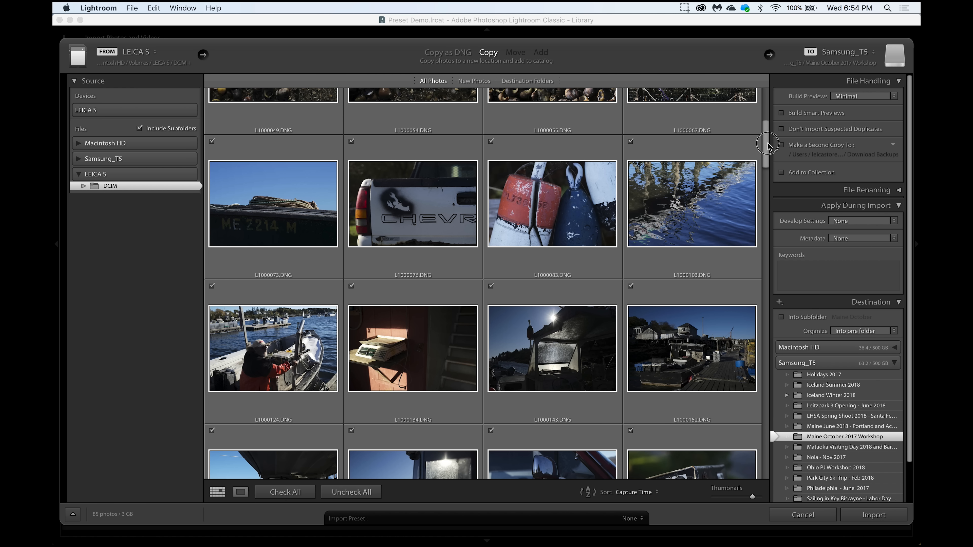
pyautogui.moveTo(764, 143)
pyautogui.mouseDown()
pyautogui.moveTo(764, 98)
pyautogui.moveTo(765, 150)
pyautogui.mouseUp()
pyautogui.keyDown('shift'); pyautogui.click(701, 311); pyautogui.keyUp('shift')
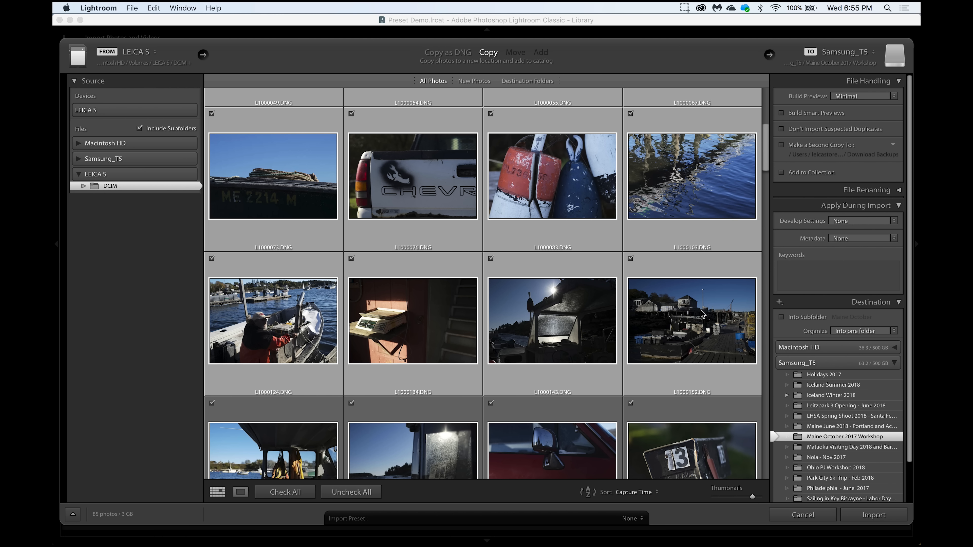
pyautogui.click(369, 493)
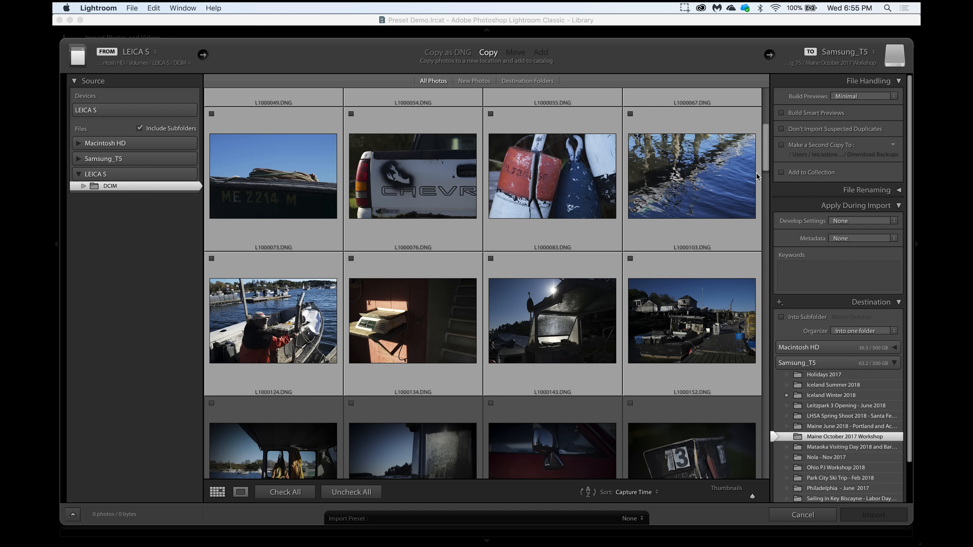
pyautogui.click(630, 259)
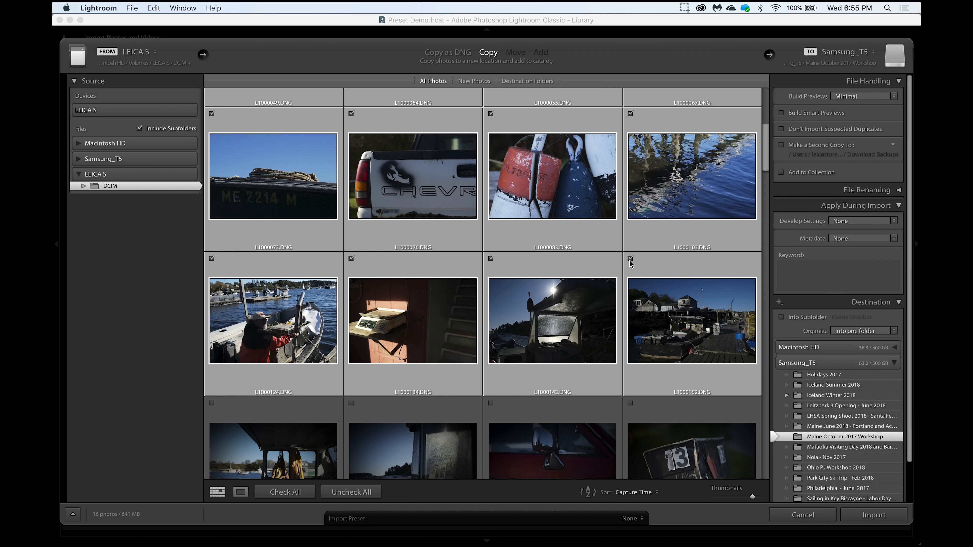
# Step: Set the import to build 1:1 previews and to build Smart Previews
pyautogui.click(836, 97)
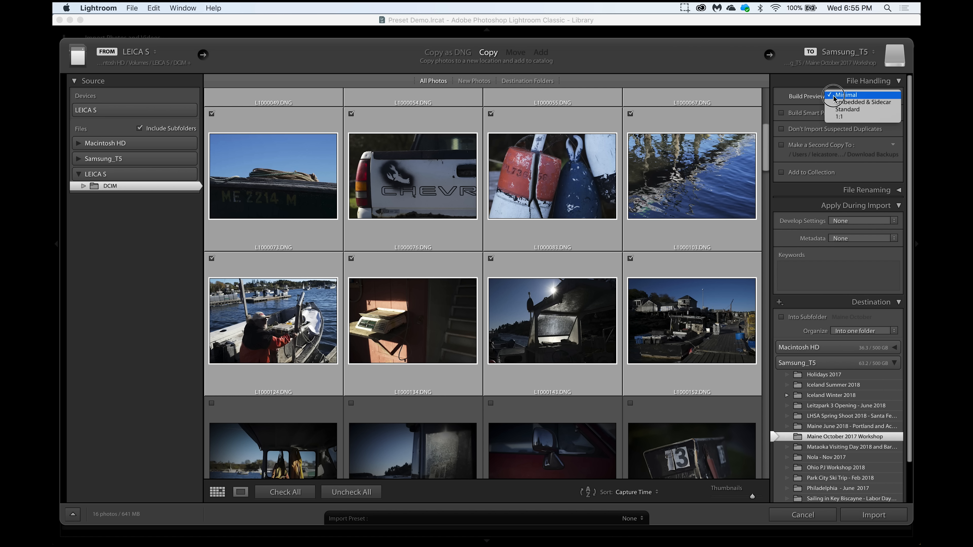
pyautogui.click(855, 117)
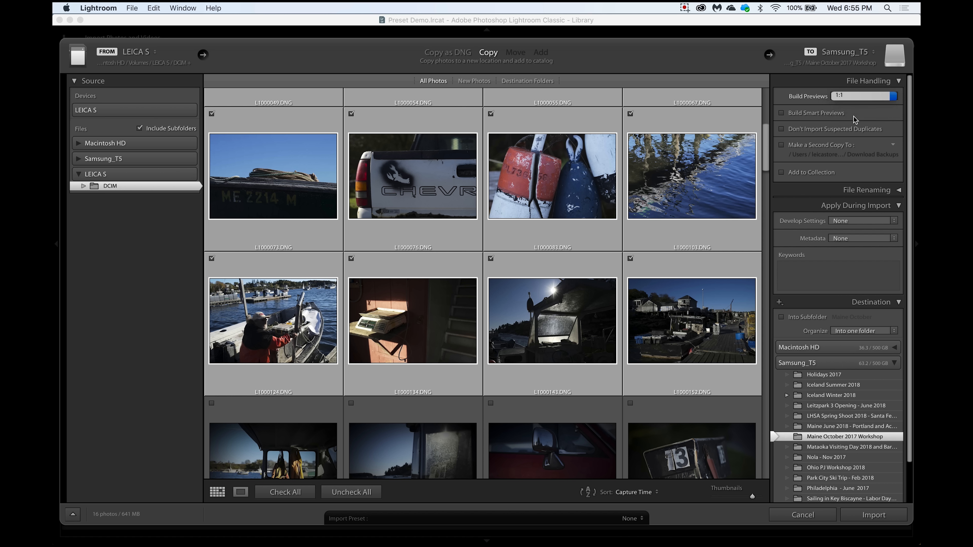
pyautogui.click(783, 114)
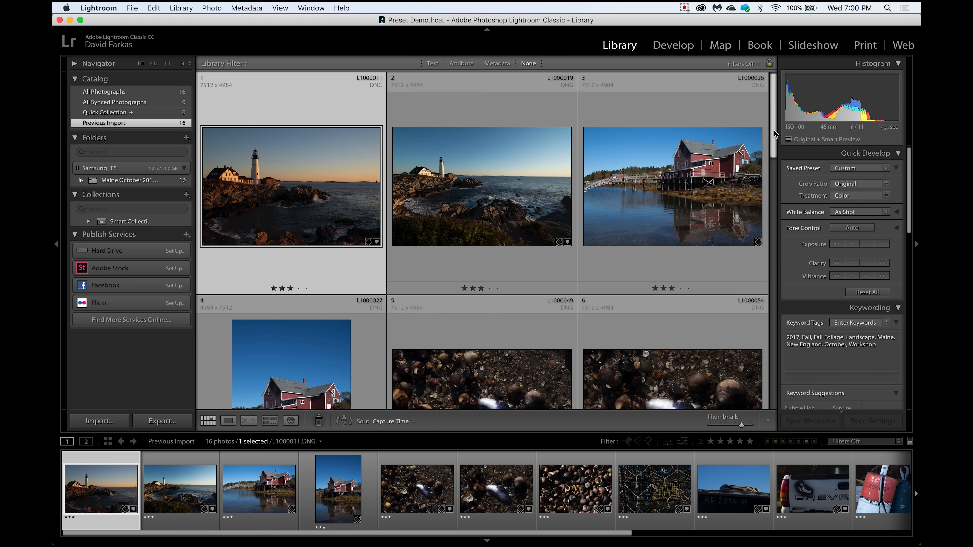
# Step: Hide the module picker and open the lighthouse photo L1000011.DNG in the Develop module
pyautogui.moveTo(776, 134)
pyautogui.mouseDown()
pyautogui.moveTo(774, 303)
pyautogui.moveTo(772, 122)
pyautogui.mouseUp()
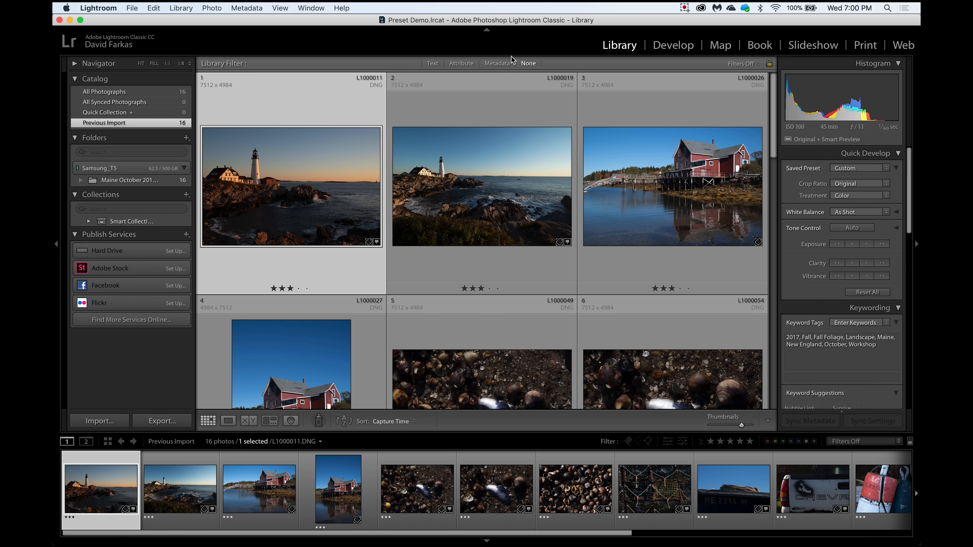
pyautogui.click(487, 31)
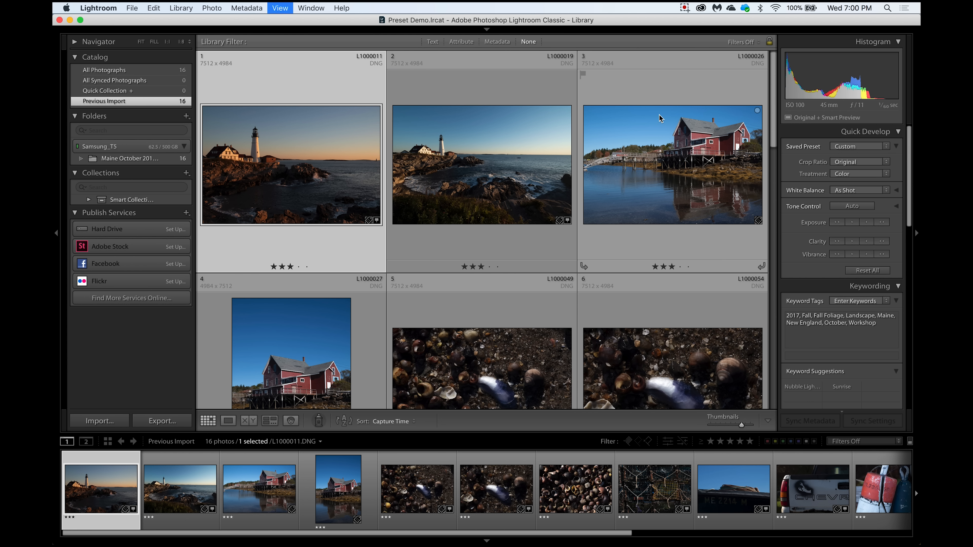
pyautogui.press('d')
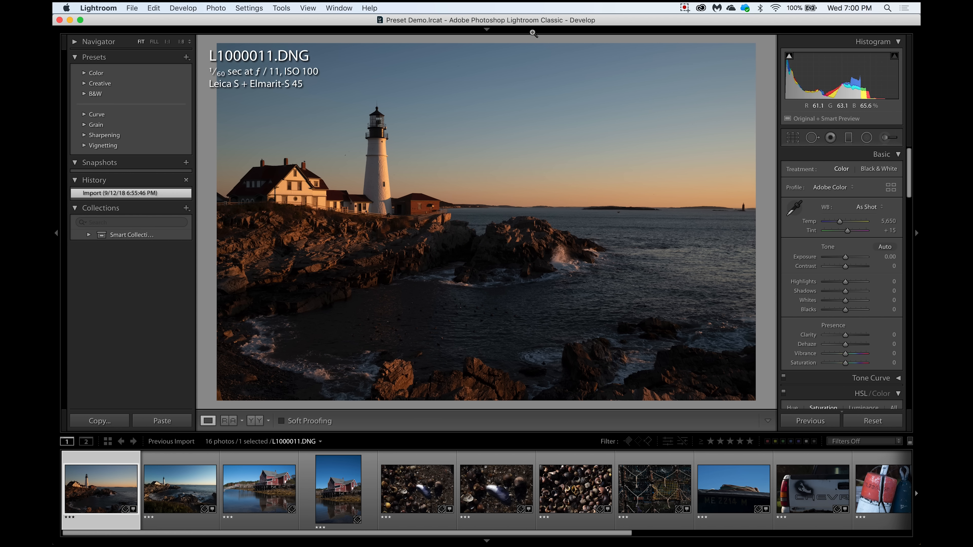
pyautogui.click(469, 30)
pyautogui.click(470, 31)
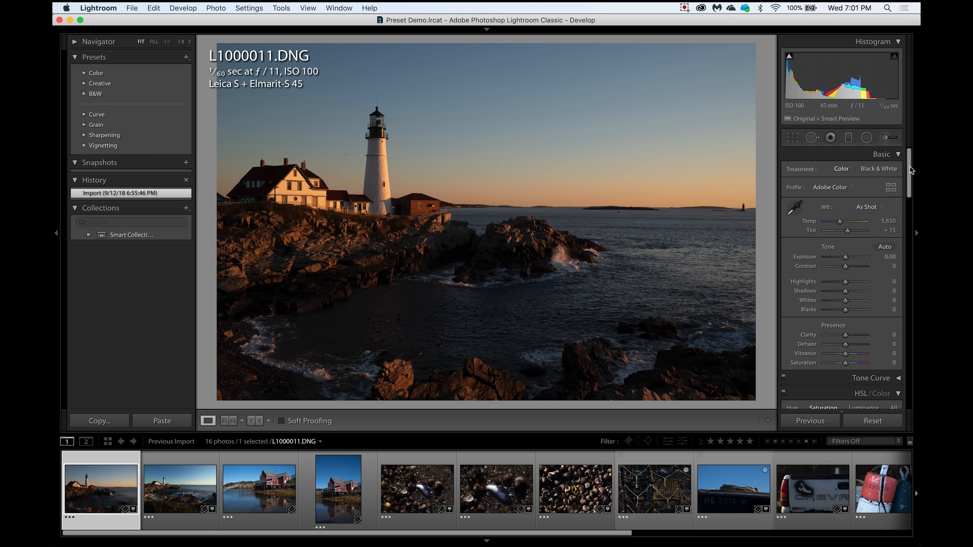
# Step: Expand the Tone Curve section and look through the rest of the Develop adjustments
pyautogui.moveTo(910, 169); pyautogui.dragTo(909, 179)
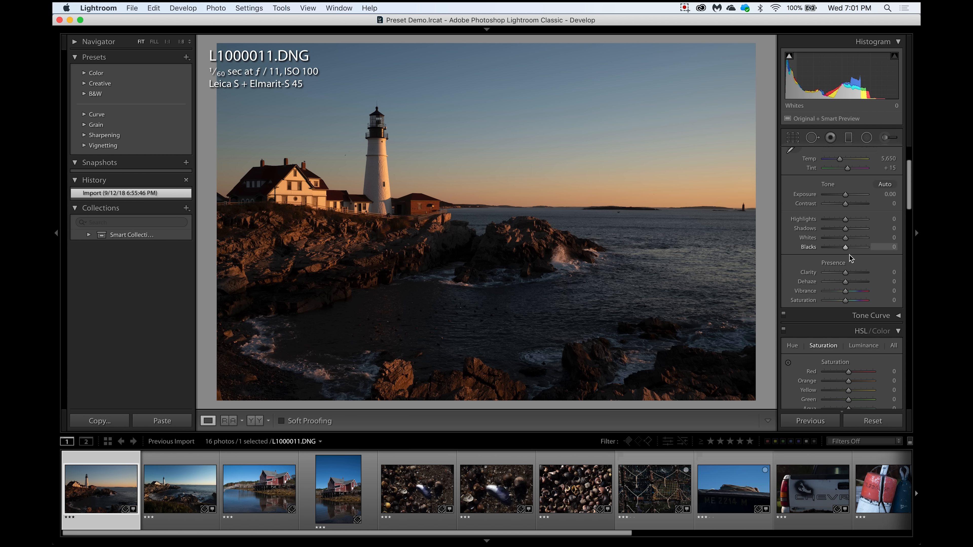
pyautogui.scroll(-5, 910, 174)
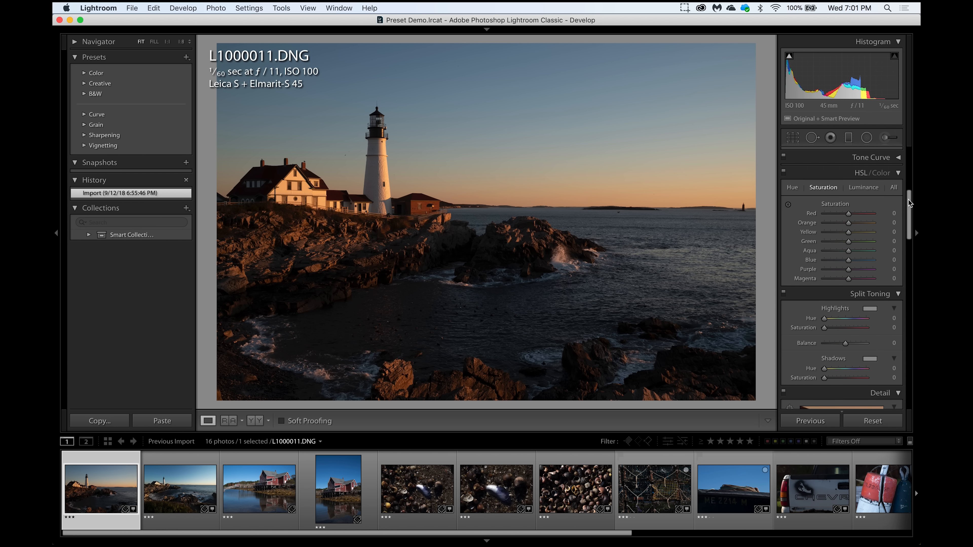
pyautogui.click(899, 158)
pyautogui.moveTo(911, 186); pyautogui.dragTo(911, 374)
pyautogui.moveTo(910, 369); pyautogui.dragTo(911, 141)
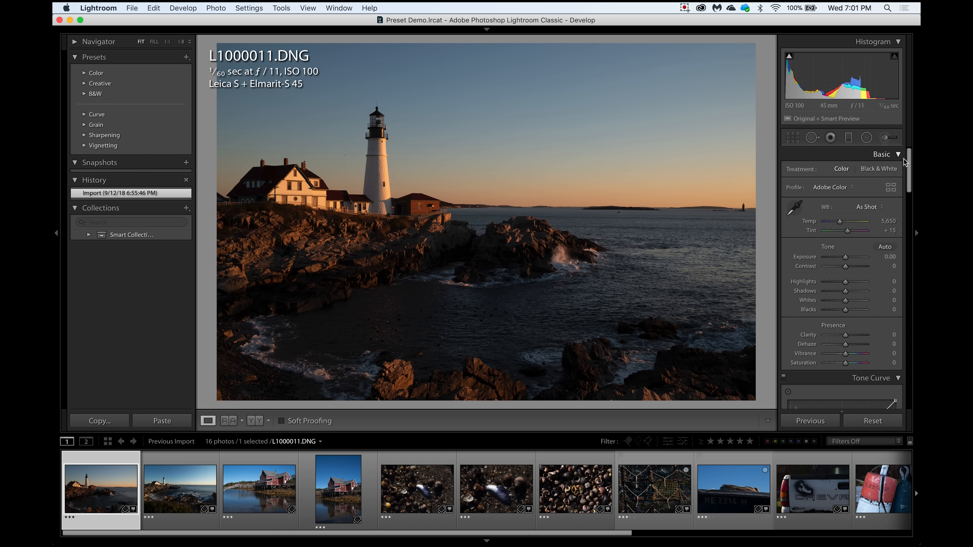
# Step: Set Highlights to -64 and Shadows to +75, and apply the automatic values to Whites (+33) and Blacks (-20)
pyautogui.scroll(-3, 910, 156)
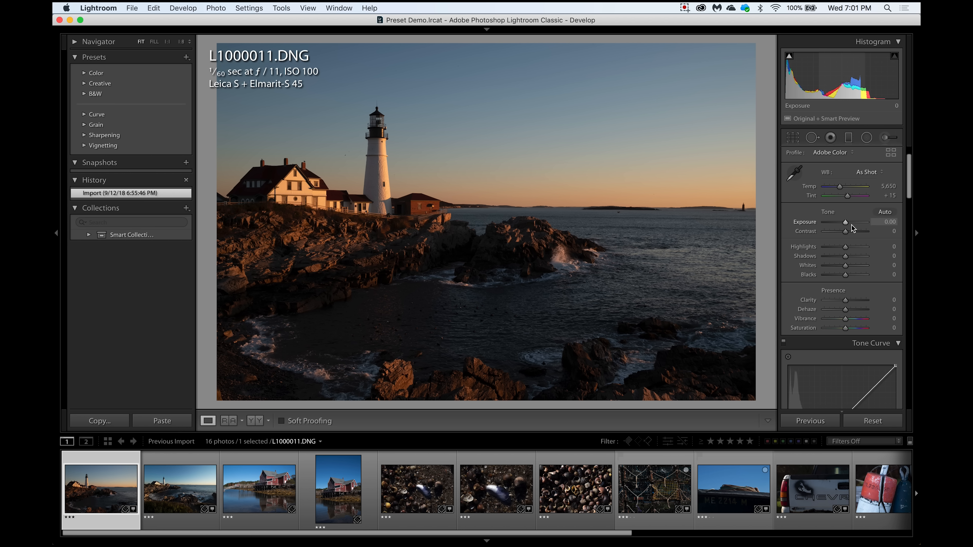
pyautogui.moveTo(847, 250); pyautogui.dragTo(832, 250)
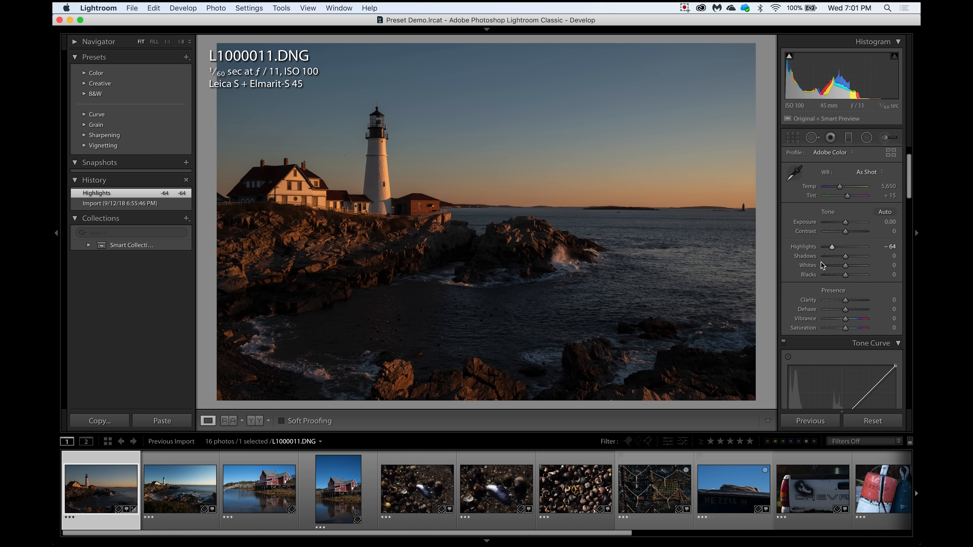
pyautogui.moveTo(846, 258); pyautogui.dragTo(861, 260)
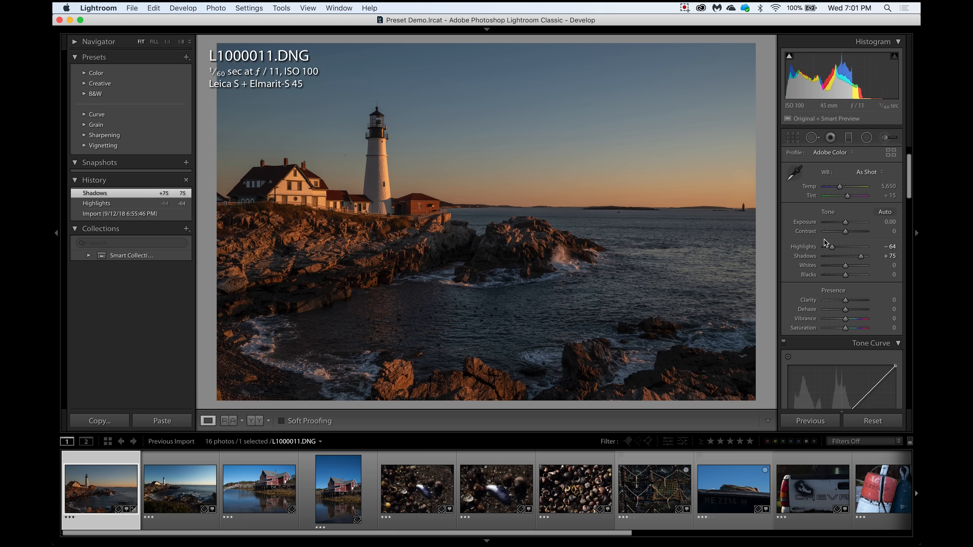
pyautogui.moveTo(847, 268); pyautogui.dragTo(854, 267)
pyautogui.keyDown('shift'); pyautogui.doubleClick(854, 267); pyautogui.keyUp('shift')
pyautogui.keyDown('shift'); pyautogui.doubleClick(848, 276); pyautogui.keyUp('shift')
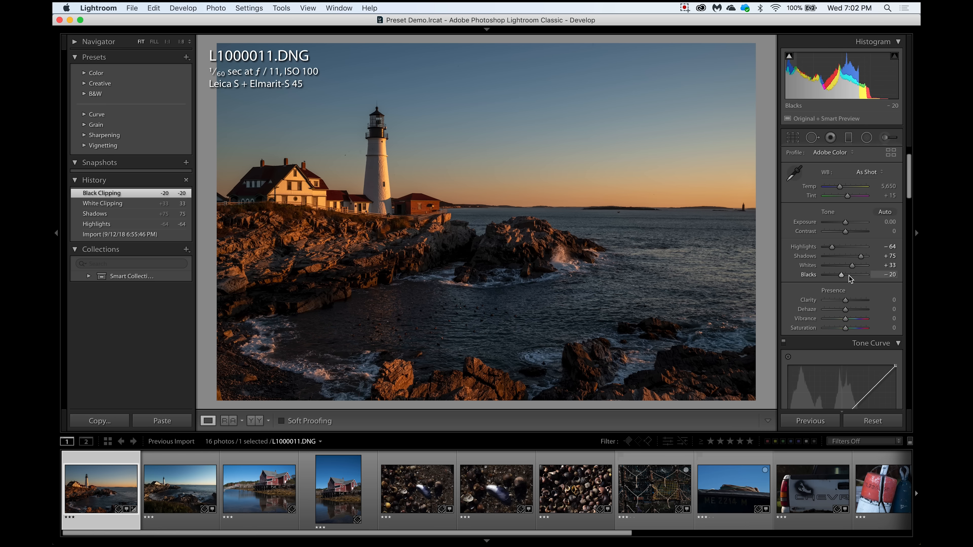
# Step: Refine the photo with Highlights -75, Exposure +0.20, Clarity +12, Vibrance +12 and Saturation +10
pyautogui.moveTo(832, 249); pyautogui.dragTo(829, 249)
pyautogui.moveTo(846, 223); pyautogui.dragTo(847, 222)
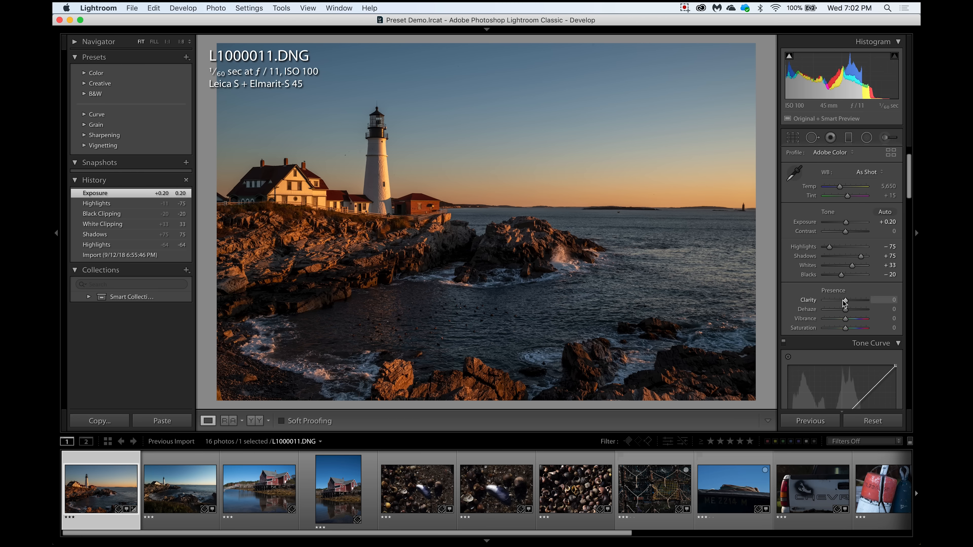
pyautogui.moveTo(846, 300); pyautogui.dragTo(849, 301)
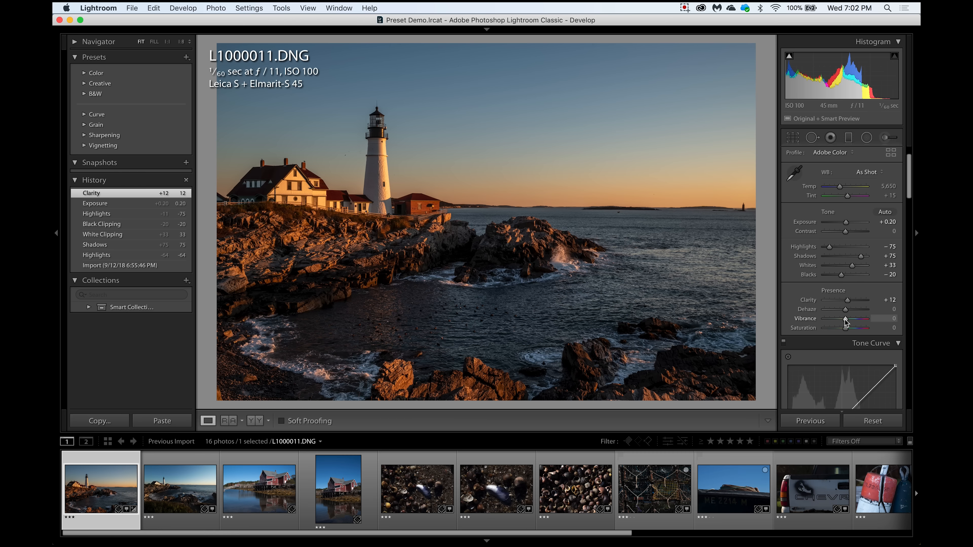
pyautogui.moveTo(845, 320); pyautogui.dragTo(846, 327)
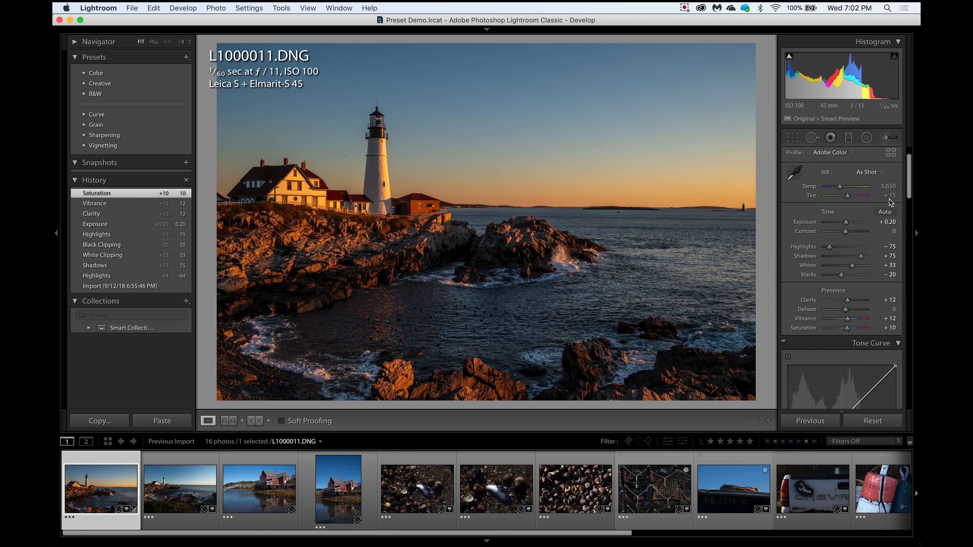
# Step: Set the photo's sharpening to Amount 70, Radius 0.8, Detail 40 and Masking 10
pyautogui.moveTo(910, 179)
pyautogui.mouseDown()
pyautogui.moveTo(909, 284)
pyautogui.moveTo(909, 196)
pyautogui.mouseUp()
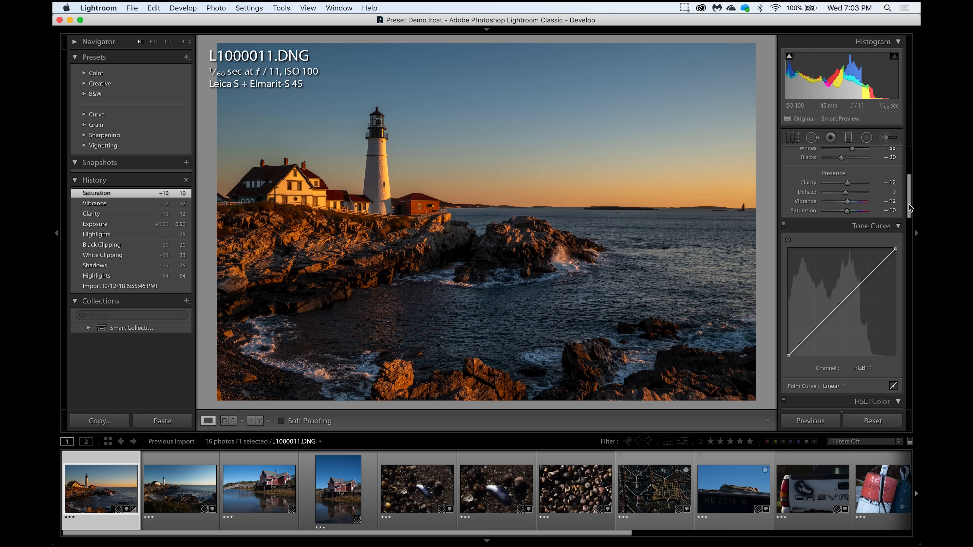
pyautogui.moveTo(909, 204); pyautogui.dragTo(908, 297)
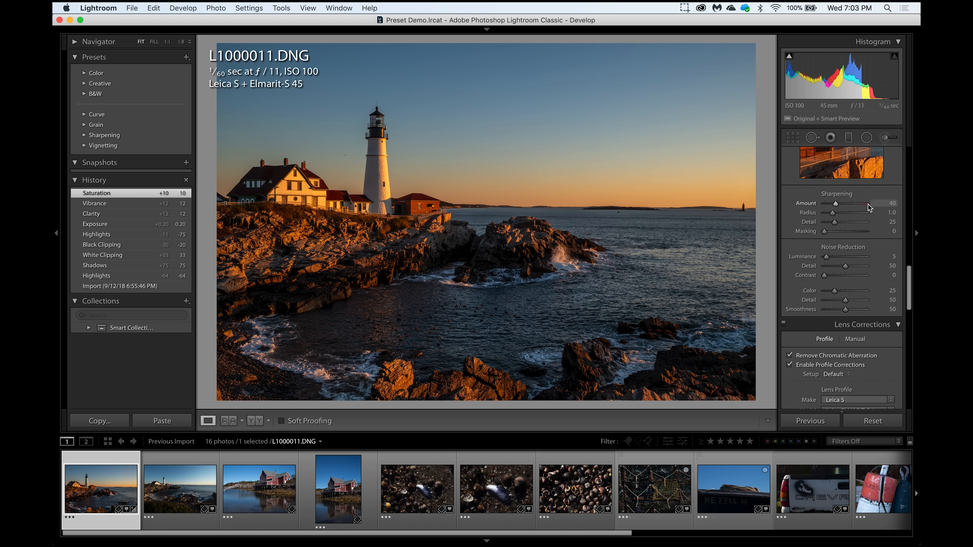
pyautogui.moveTo(837, 204); pyautogui.dragTo(845, 206)
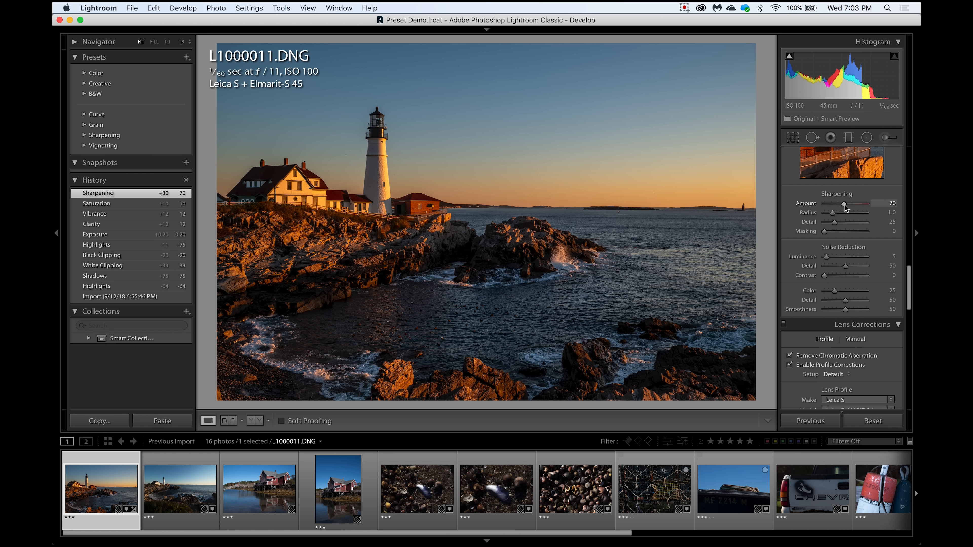
pyautogui.click(892, 214)
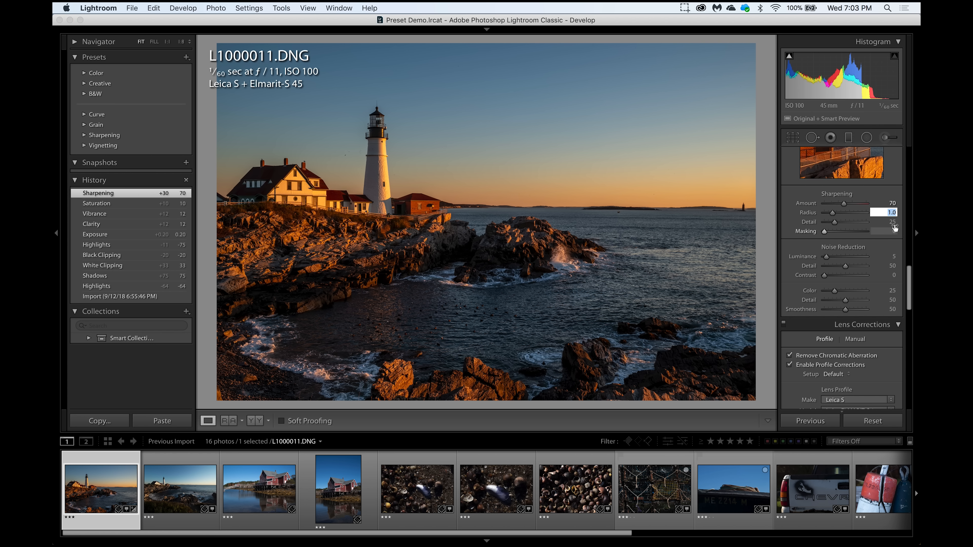
pyautogui.write('0.8')
pyautogui.press('Tab')
pyautogui.write('40')
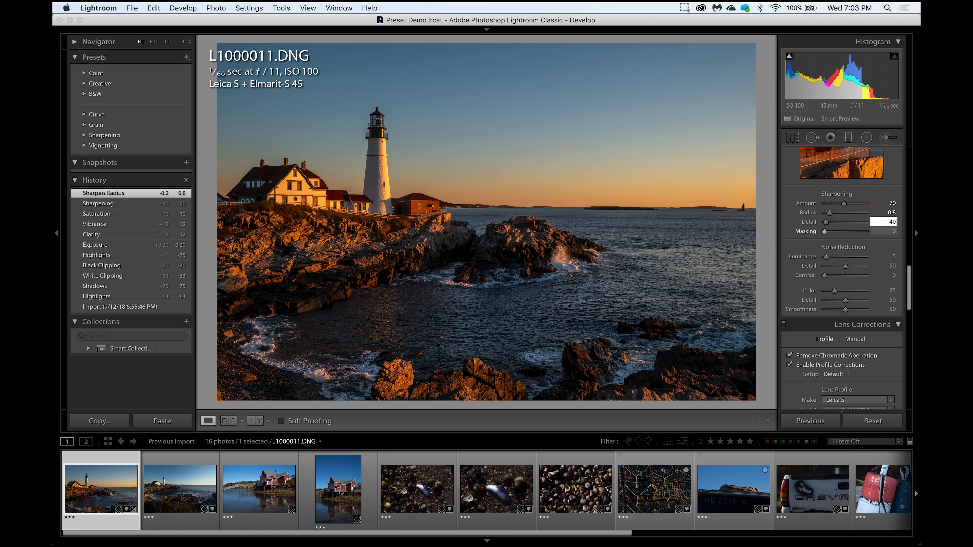
pyautogui.press('Tab')
pyautogui.write('1')
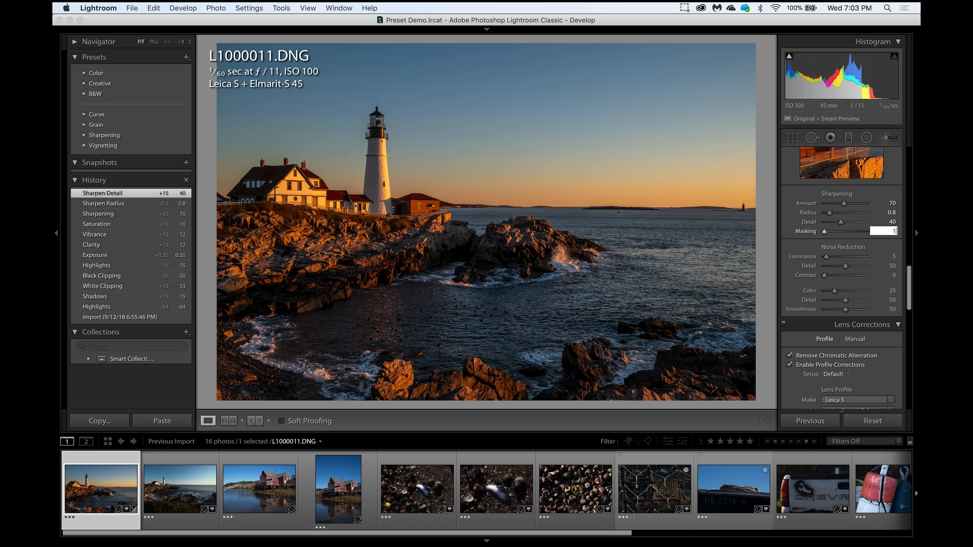
pyautogui.write('0')
pyautogui.press('Tab')
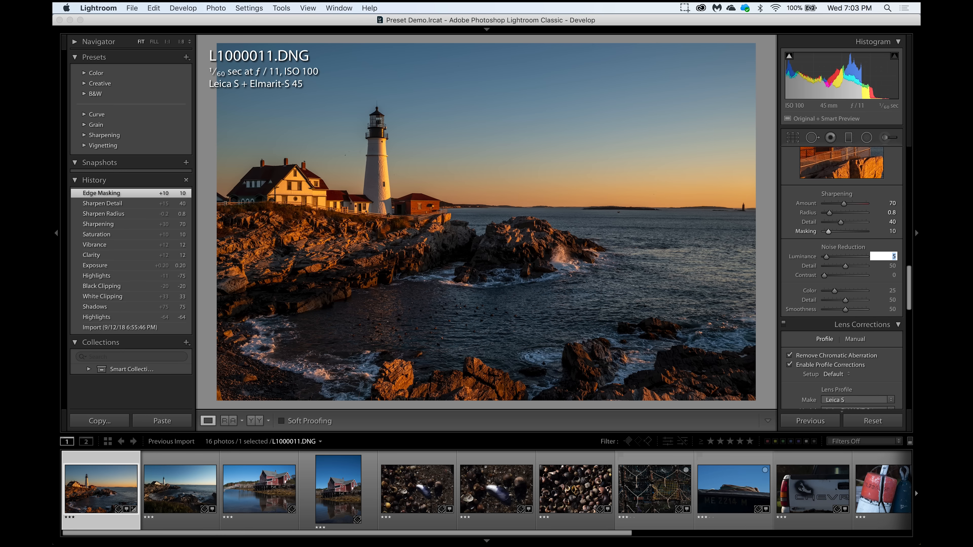
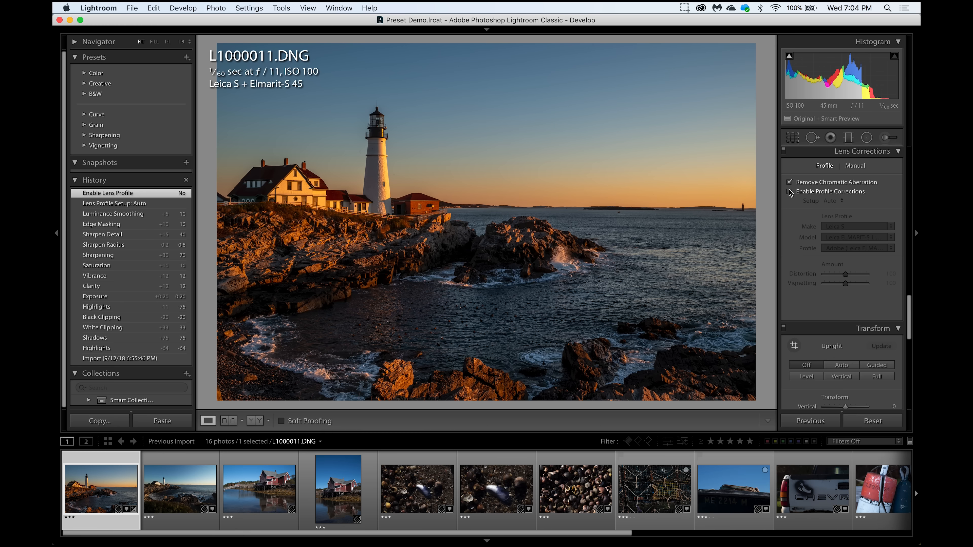
# Step: Turn the lens profile corrections back on for the photo
pyautogui.click(790, 192)
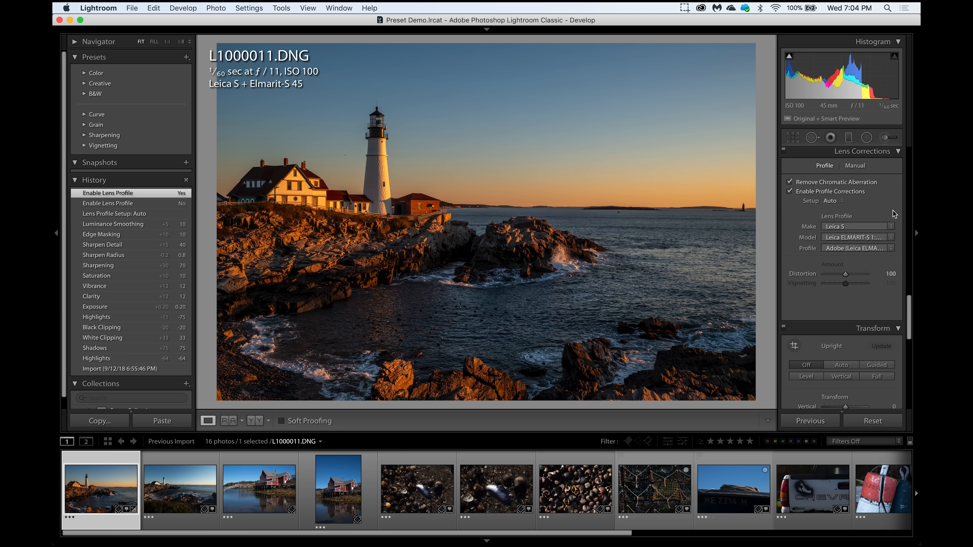
# Step: Check the available Calibration process versions and choose Version 4 (Current)
pyautogui.click(911, 306)
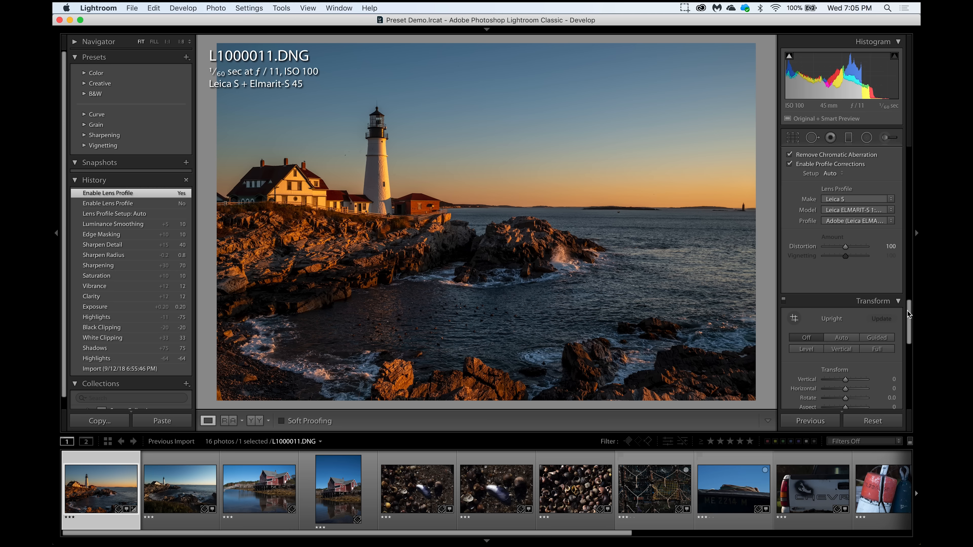
pyautogui.moveTo(908, 311); pyautogui.dragTo(912, 380)
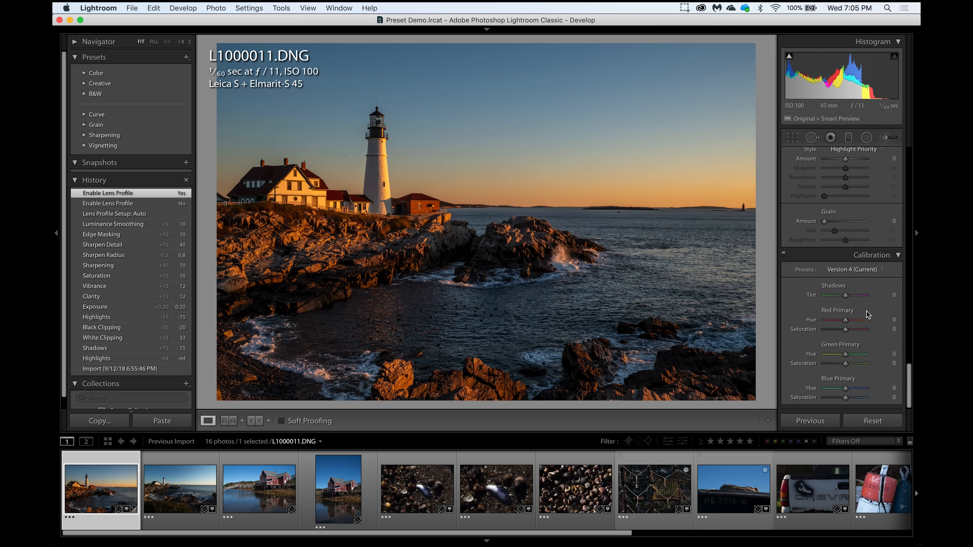
pyautogui.click(862, 270)
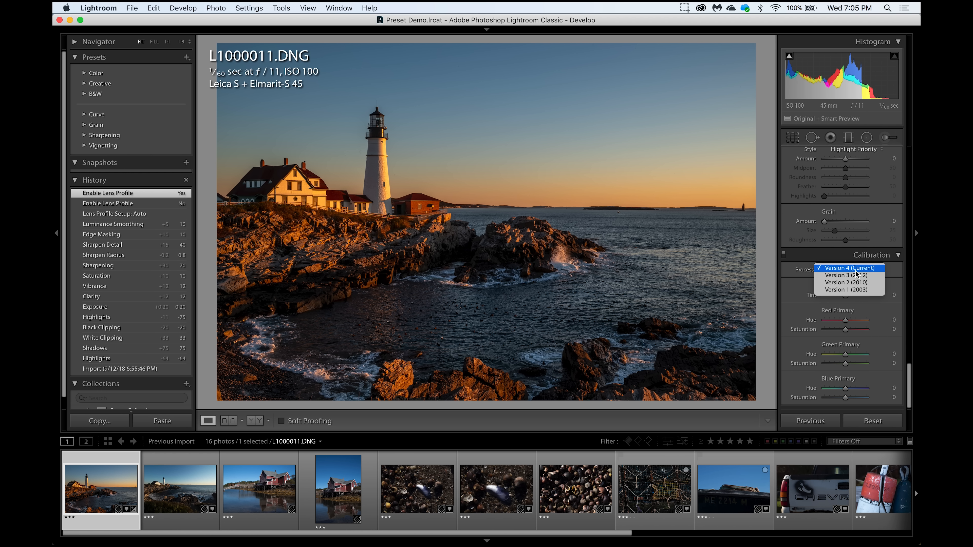
pyautogui.click(854, 268)
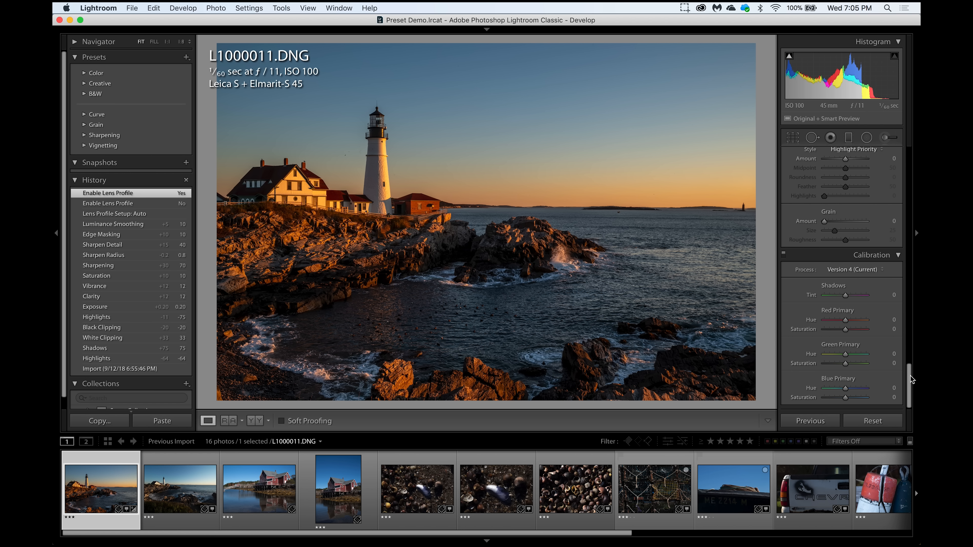
# Step: Apply the lighthouse photo's settings to the red boathouse photo L1000026.DNG and set its white balance temperature to 5,302
pyautogui.moveTo(911, 376); pyautogui.dragTo(891, 147)
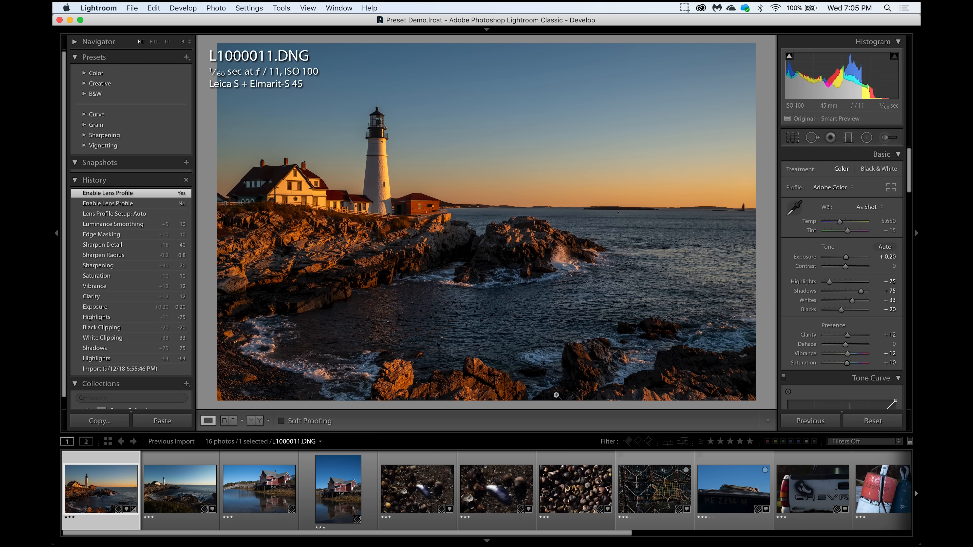
pyautogui.click(274, 490)
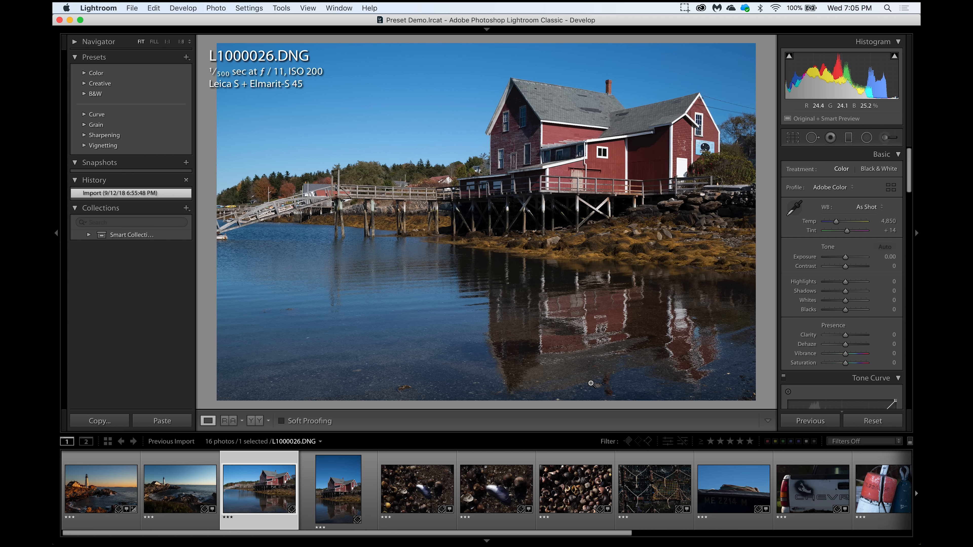
pyautogui.click(819, 422)
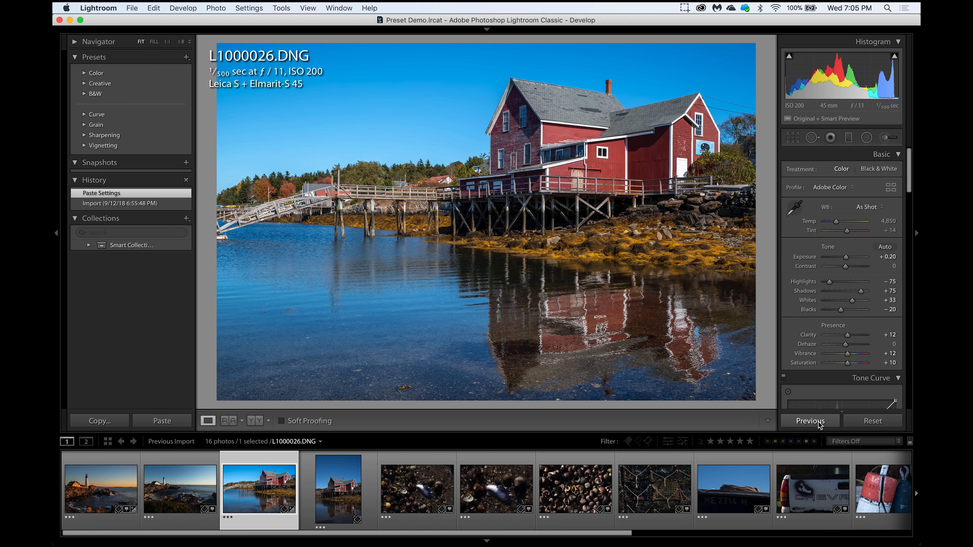
pyautogui.click(836, 222)
pyautogui.moveTo(836, 223); pyautogui.dragTo(839, 223)
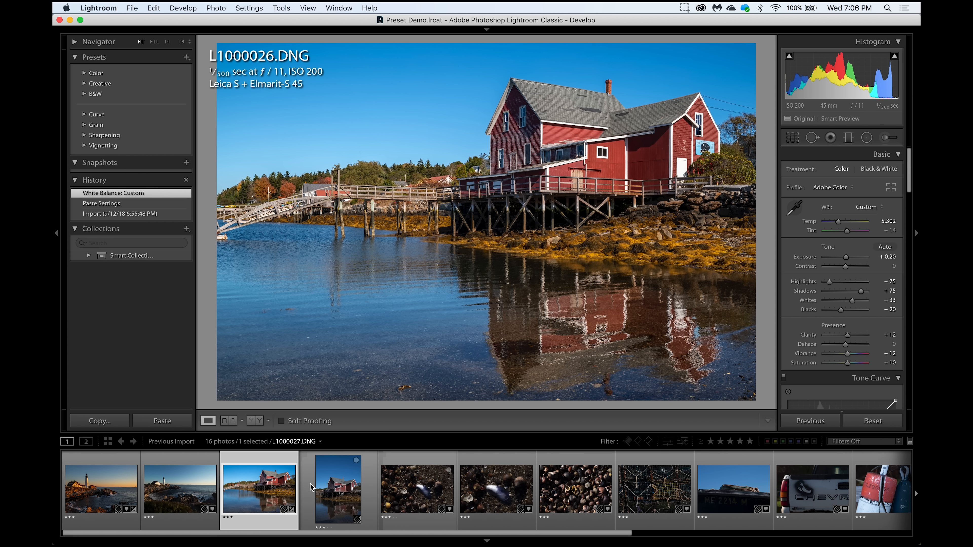
# Step: Apply the settings of the previously viewed photo L1000027.DNG to the shell photo L1000049.DNG
pyautogui.click(331, 490)
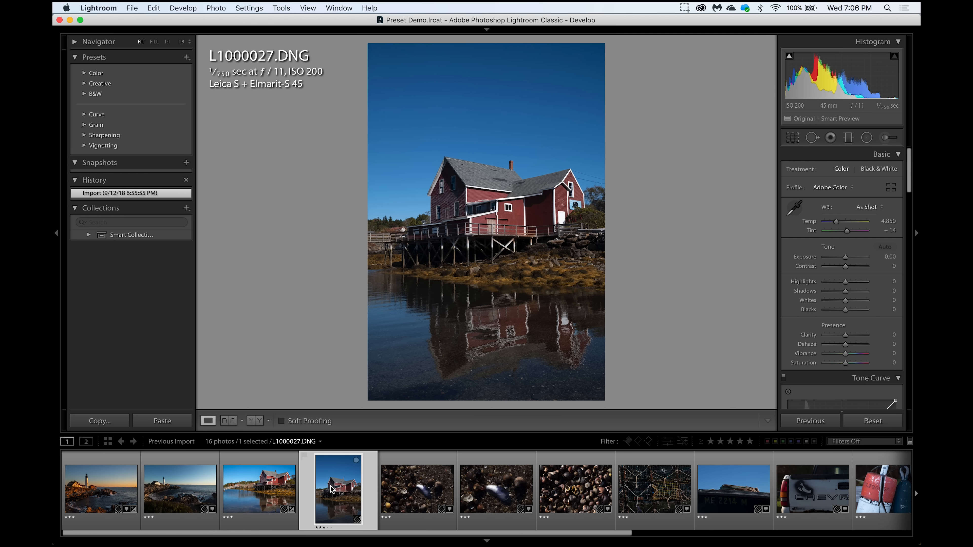
pyautogui.click(390, 479)
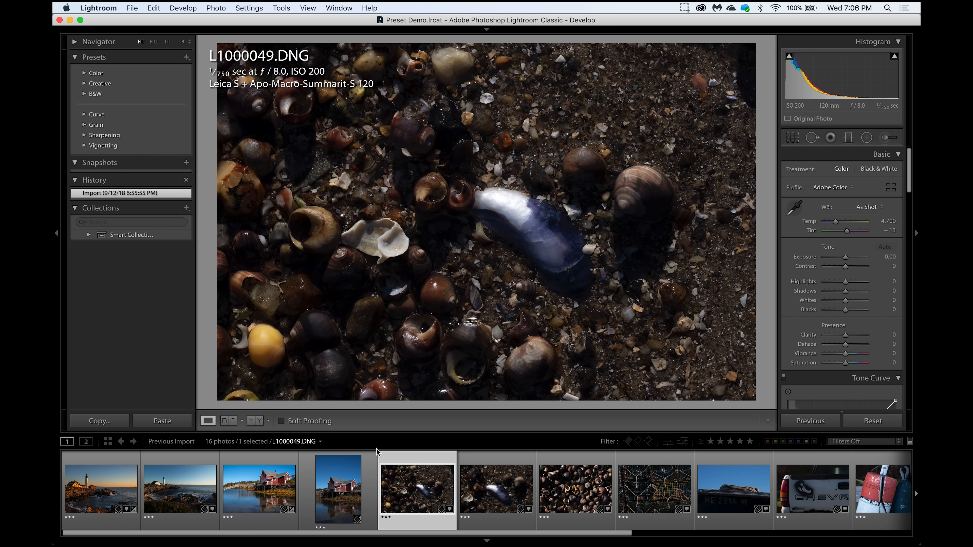
pyautogui.click(811, 422)
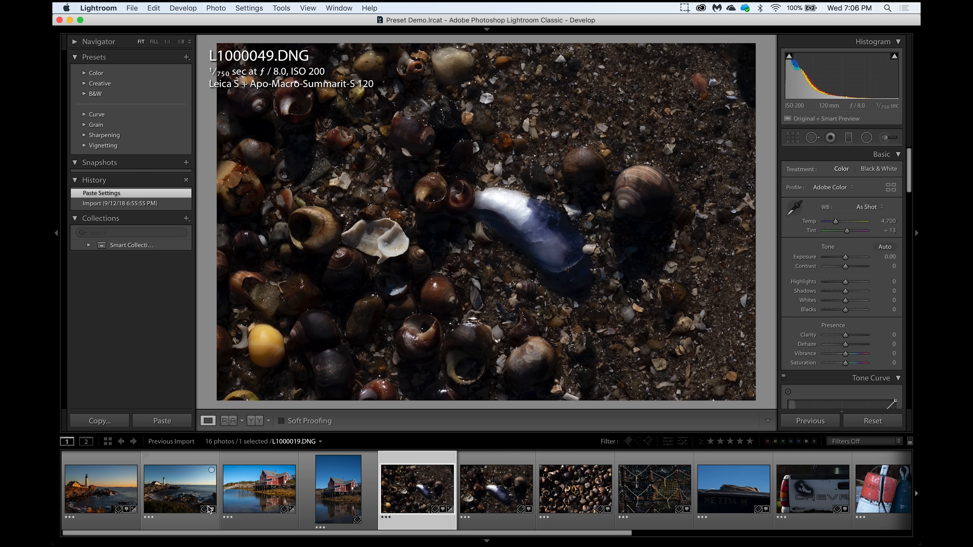
# Step: Develop L1000027.DNG with Exposure +0.25, Highlights -77, Shadows +84, Whites +43, Blacks -21, Clarity +14, Vibrance +17 and Saturation +12
pyautogui.click(328, 498)
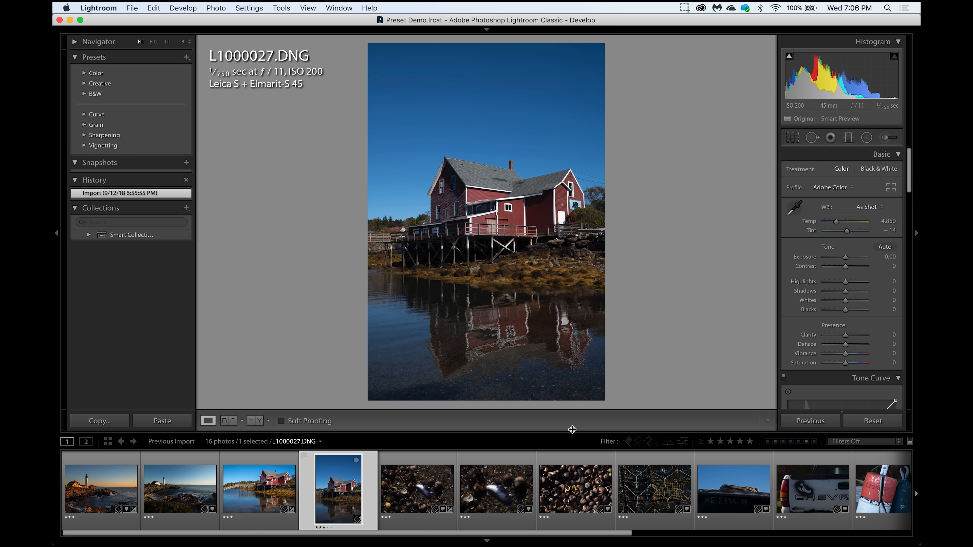
pyautogui.moveTo(846, 257); pyautogui.dragTo(849, 336)
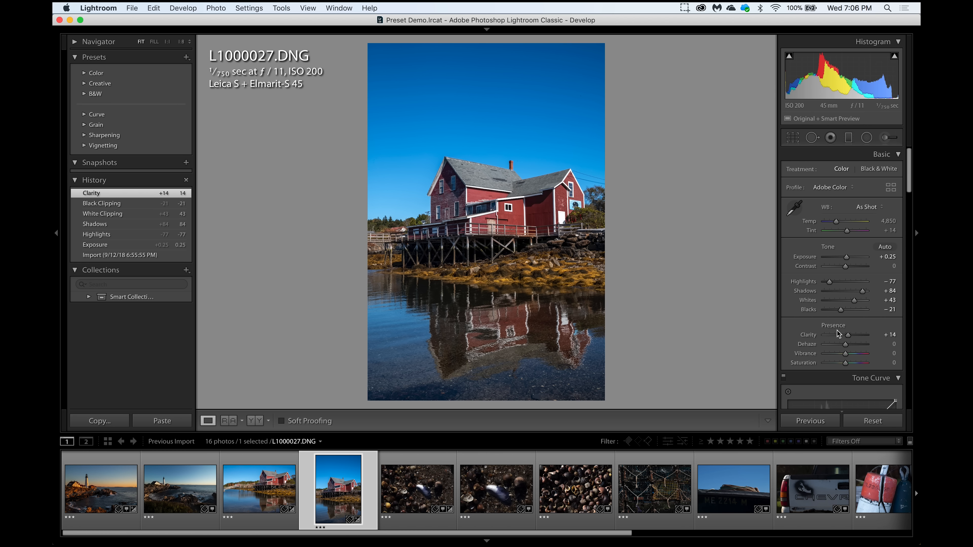
pyautogui.moveTo(846, 354); pyautogui.dragTo(848, 362)
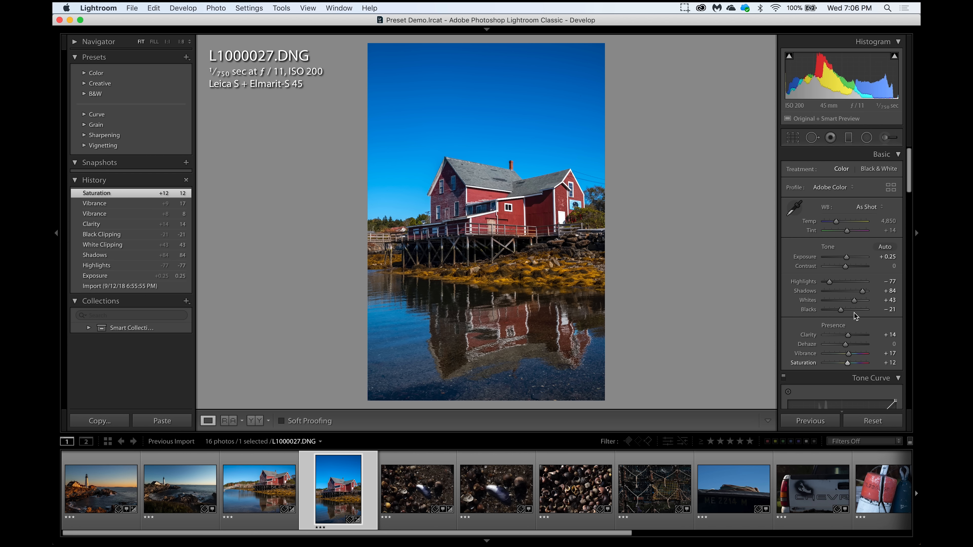
# Step: Set the sharpening of L1000027.DNG to Amount 69, Radius 0.8, Detail 42 and Masking 10, with Luminance noise reduction at 14
pyautogui.moveTo(915, 187); pyautogui.dragTo(914, 293)
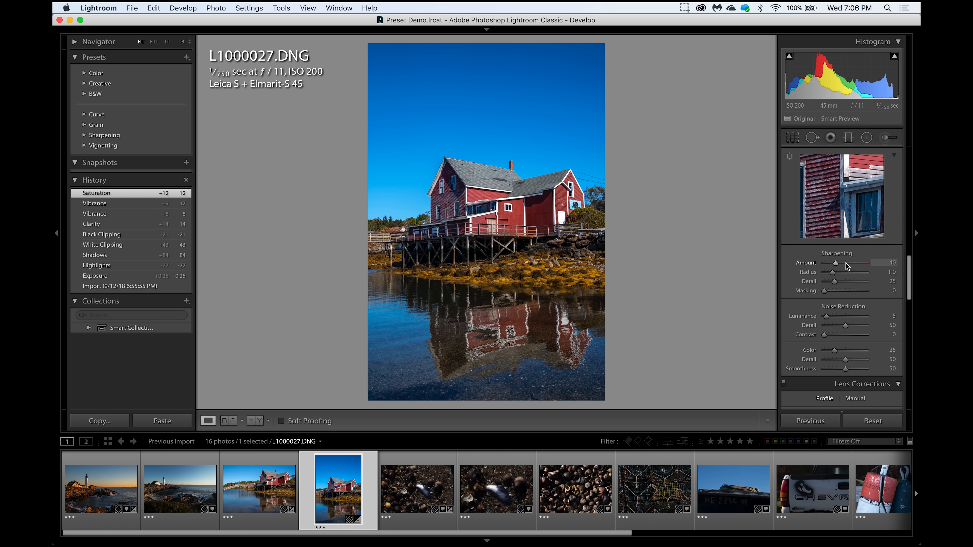
pyautogui.moveTo(836, 263); pyautogui.dragTo(831, 317)
# Step: Sharpen the shell photo L1000055.DNG with Amount 74, Radius 0.8, Detail 37 and Masking 2
pyautogui.click(583, 499)
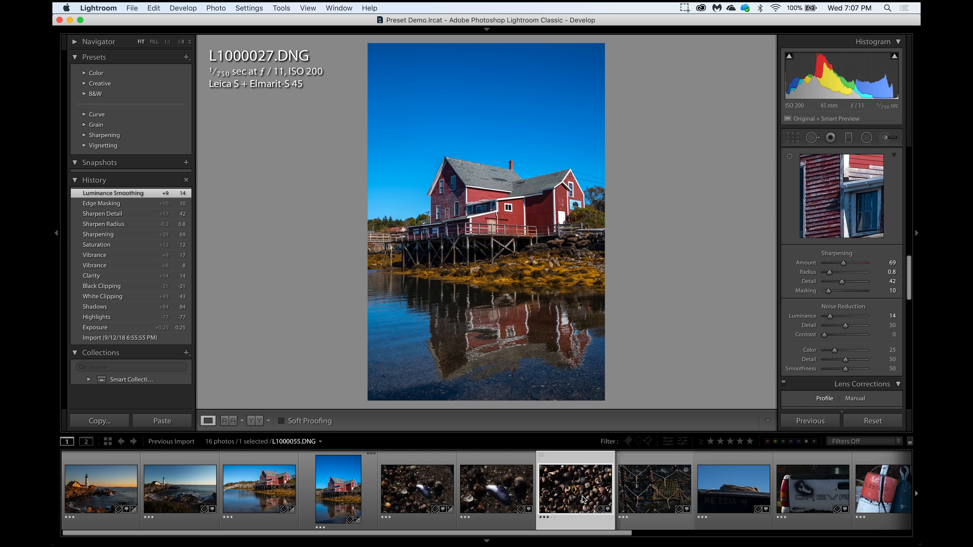
pyautogui.moveTo(834, 263); pyautogui.dragTo(826, 293)
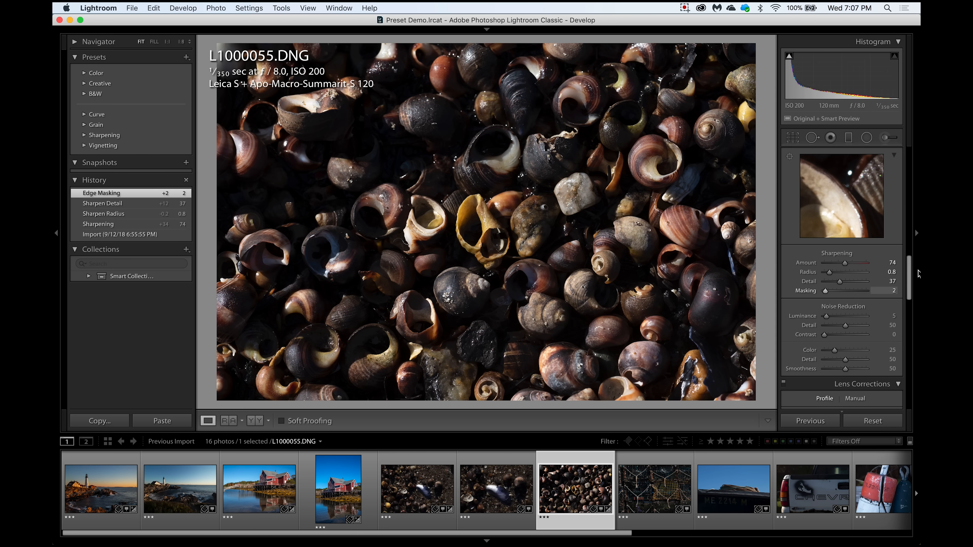
# Step: Apply the develop settings of the boathouse photo L1000026.DNG to the shell photo L1000055.DNG
pyautogui.click(270, 504)
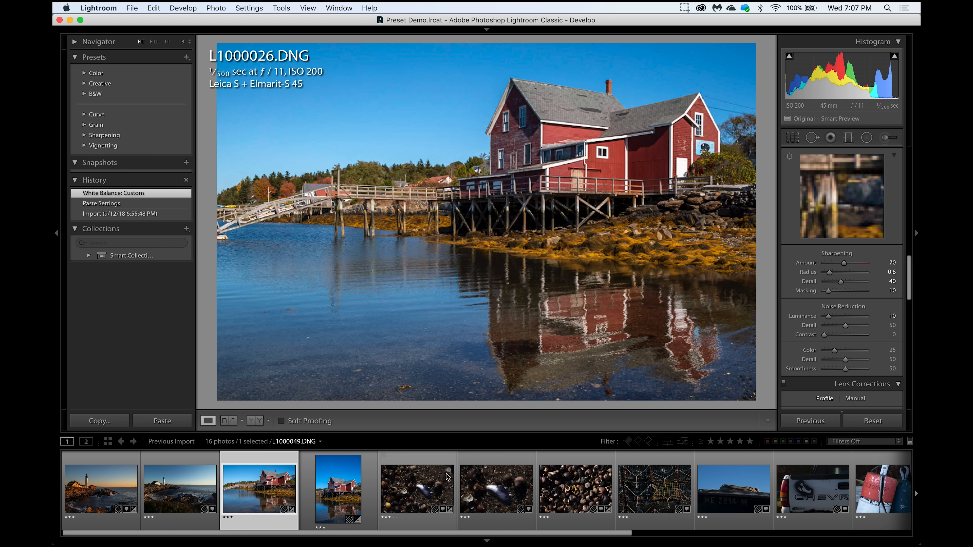
pyautogui.click(548, 473)
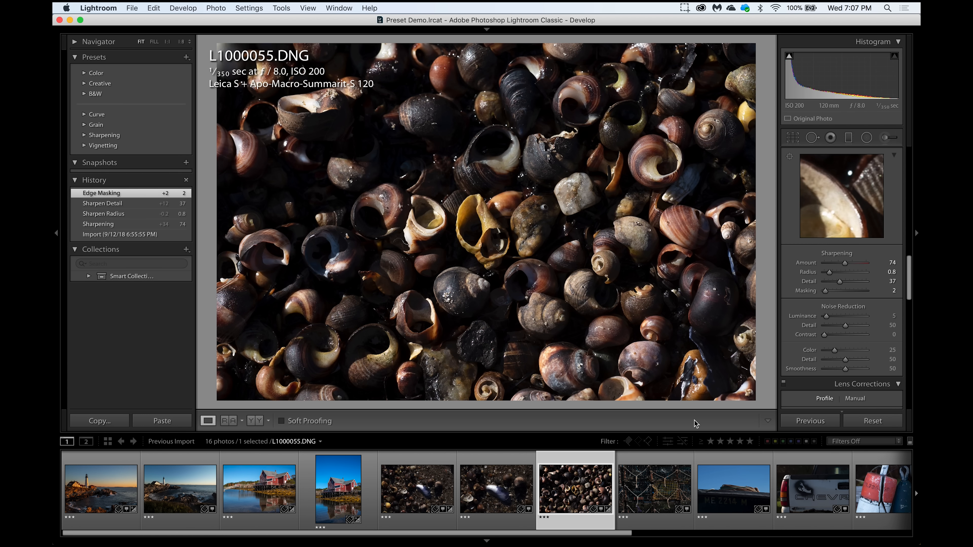
pyautogui.click(790, 416)
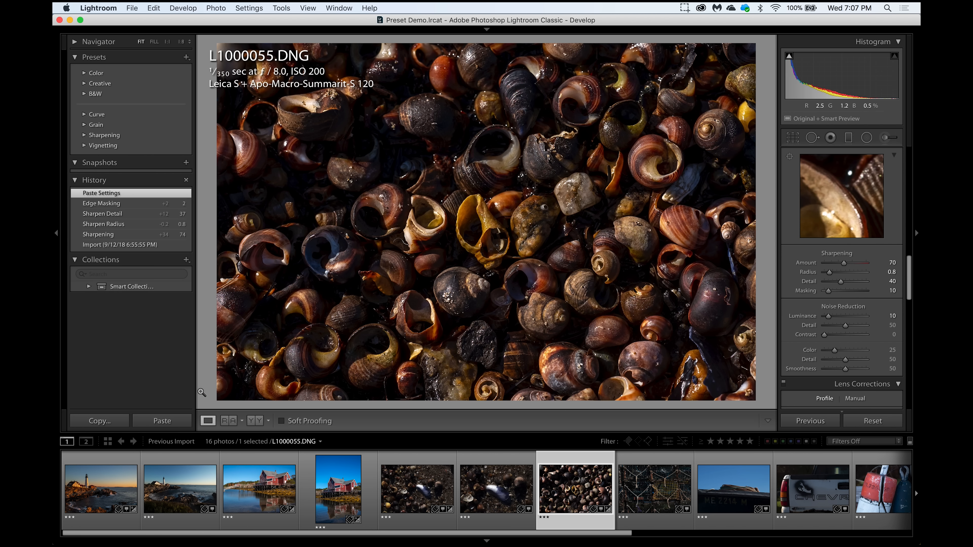
# Step: Copy all checked develop settings from L1000055.DNG and paste them onto the truck tailgate photo L1000076.DNG
pyautogui.click(109, 425)
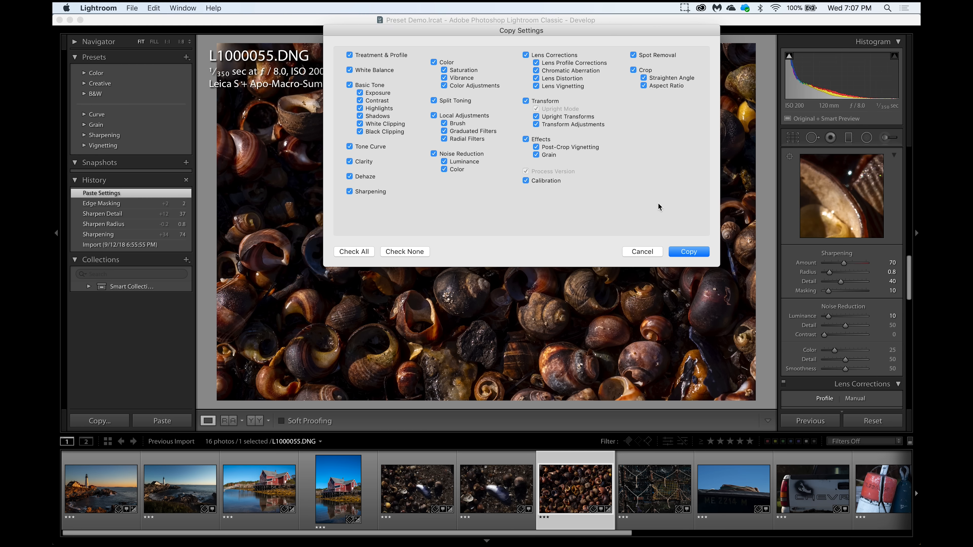
pyautogui.click(689, 252)
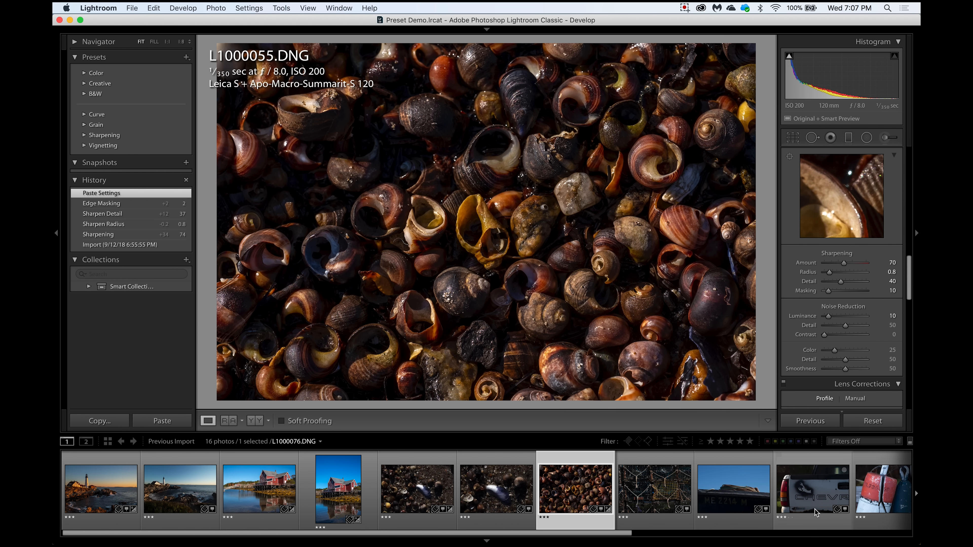
pyautogui.click(815, 512)
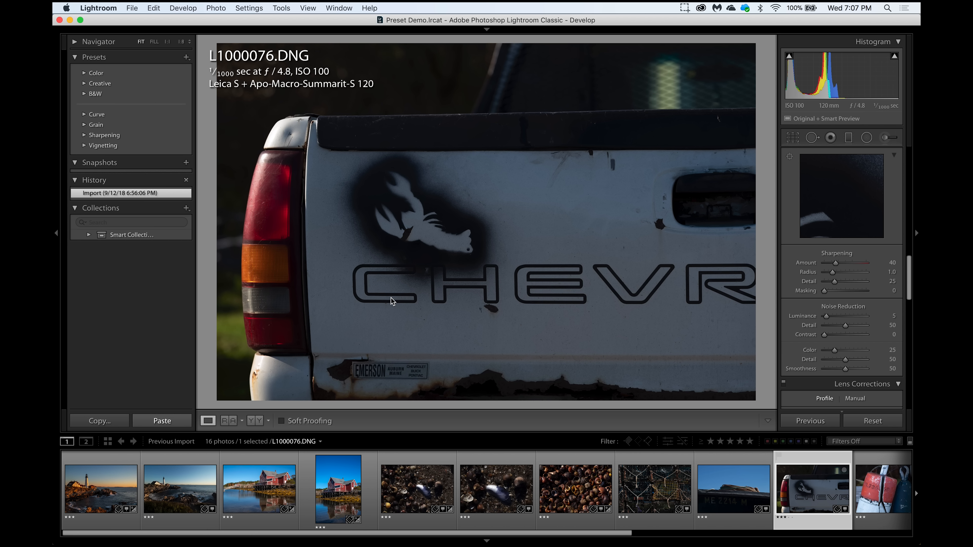
pyautogui.press('super+shift+v')
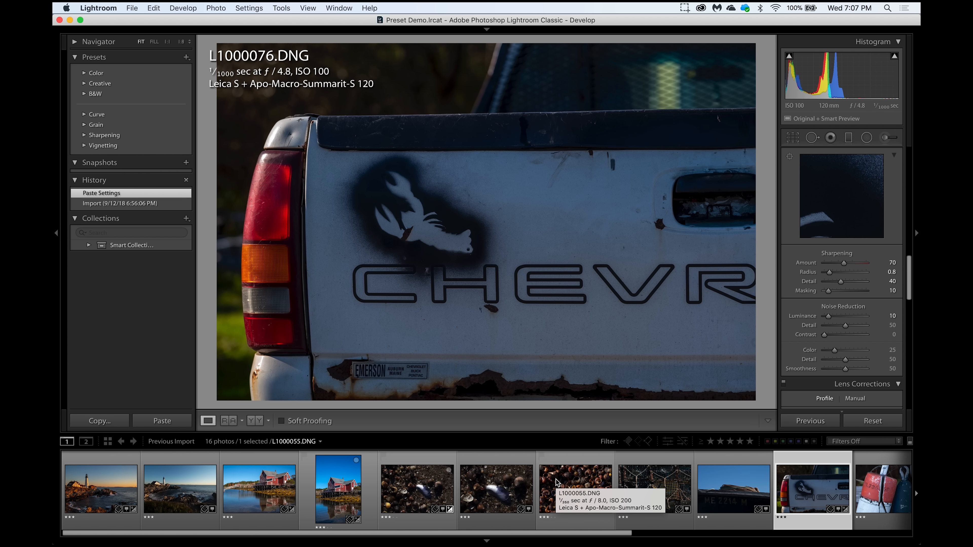
# Step: Return to the lighthouse photo L1000011.DNG and examine the built-in Creative and B&W preset groups
pyautogui.click(116, 497)
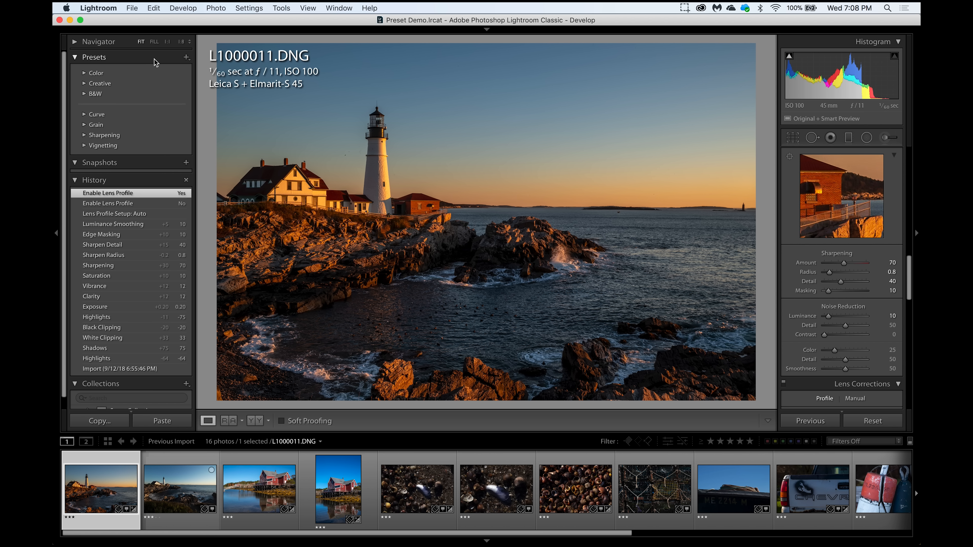
pyautogui.click(84, 83)
pyautogui.click(84, 84)
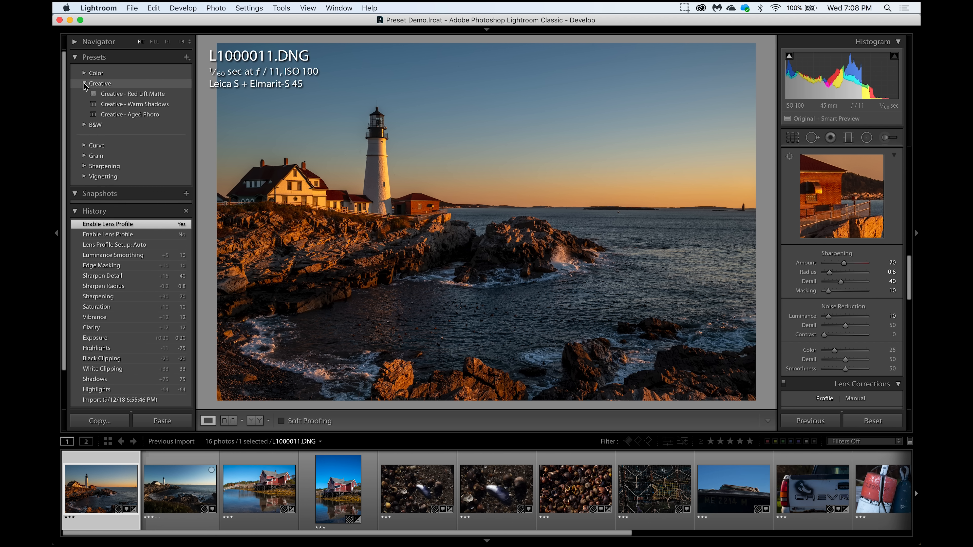
pyautogui.click(85, 94)
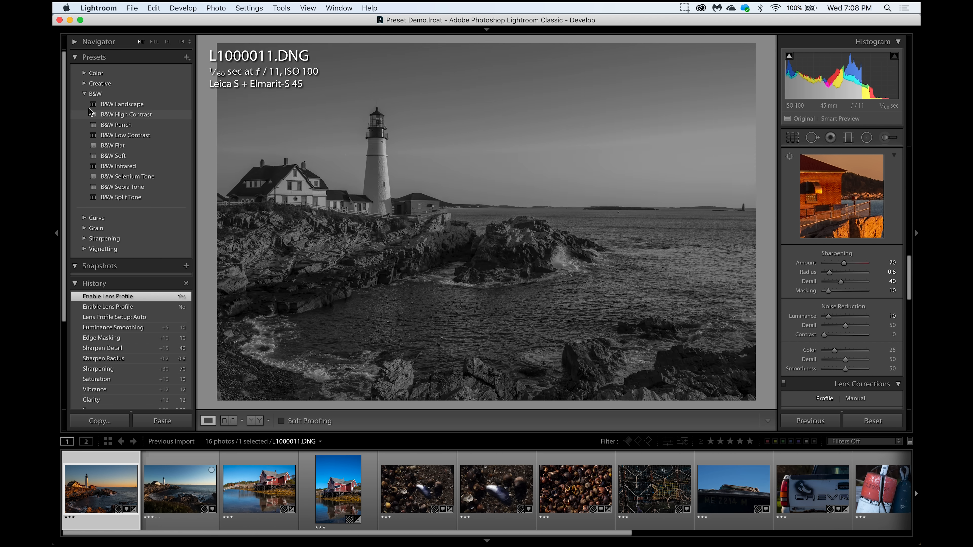
pyautogui.click(125, 95)
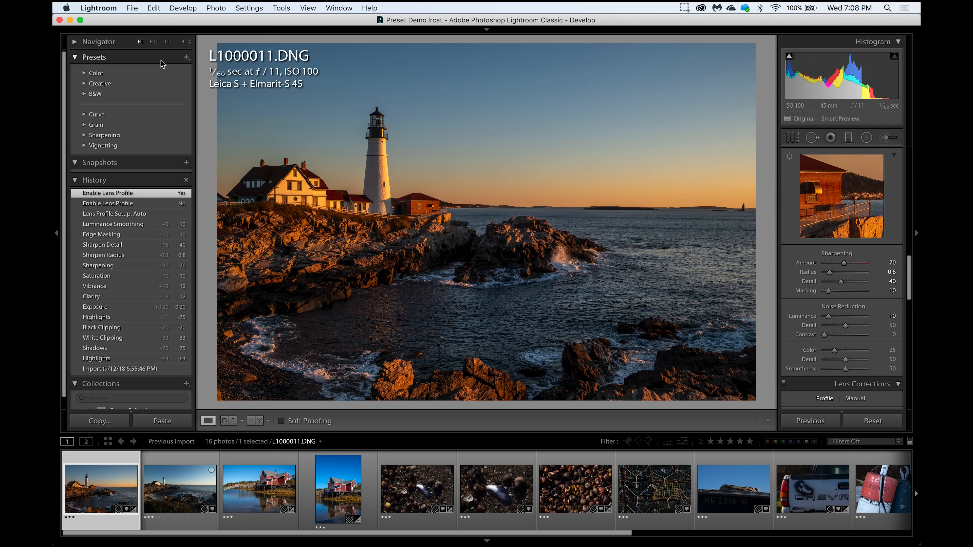
# Step: Begin a new develop preset from the lighthouse photo, named with the photographer's first name in the possessive followed by "Leica S007 Preset"
pyautogui.click(185, 58)
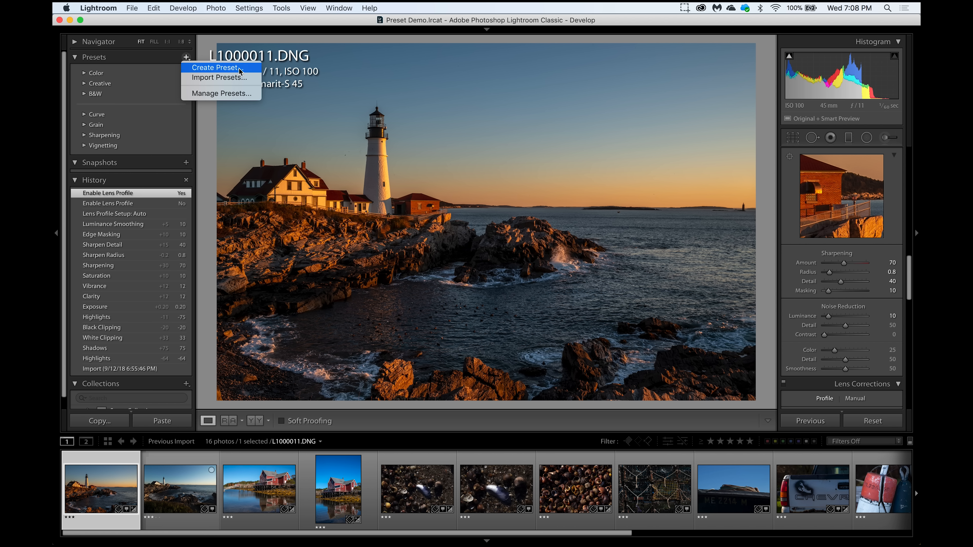
pyautogui.click(215, 67)
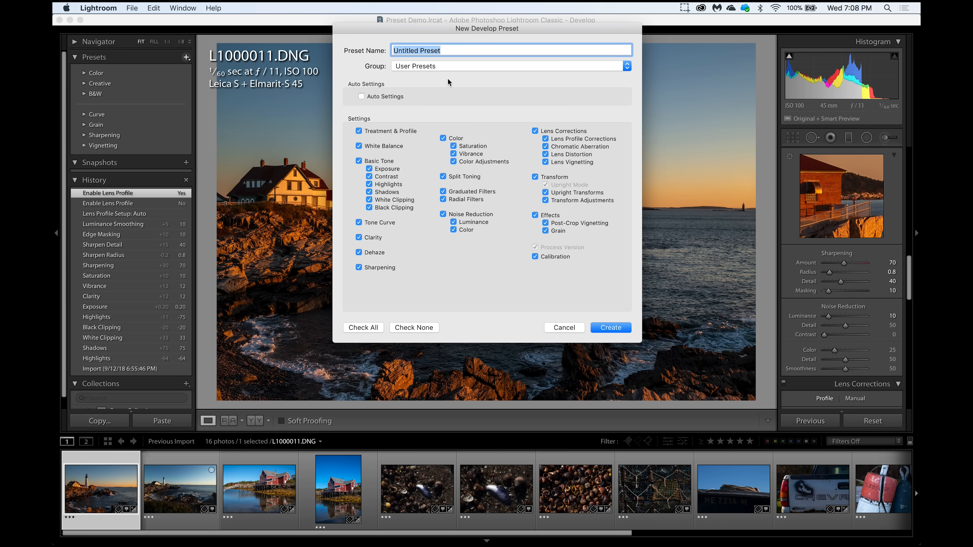
pyautogui.write('Leica S')
pyautogui.write('00')
pyautogui.write("David's")
pyautogui.click(467, 49)
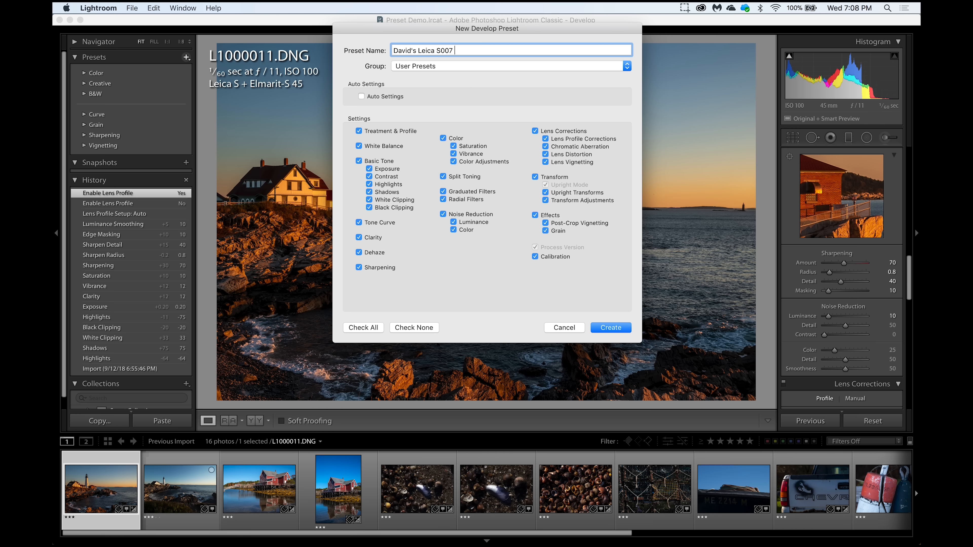
pyautogui.write('Preset')
# Step: Exclude White Balance from the new preset, keep User Presets as its group, and create it
pyautogui.click(359, 147)
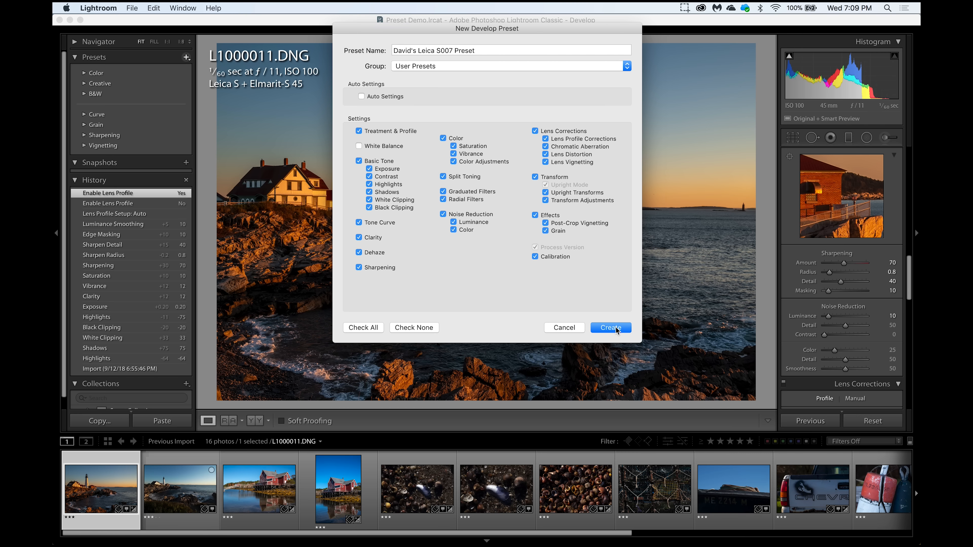
pyautogui.click(438, 67)
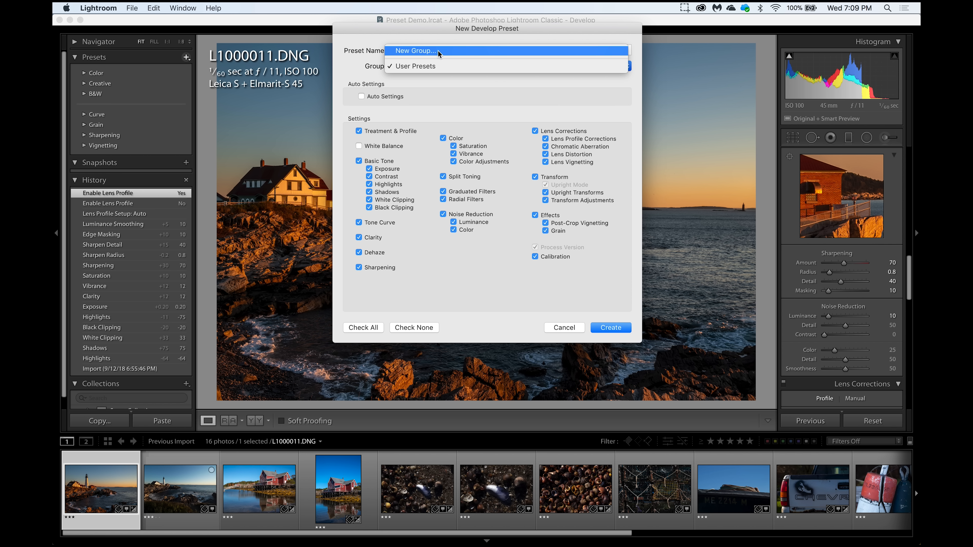
pyautogui.click(444, 83)
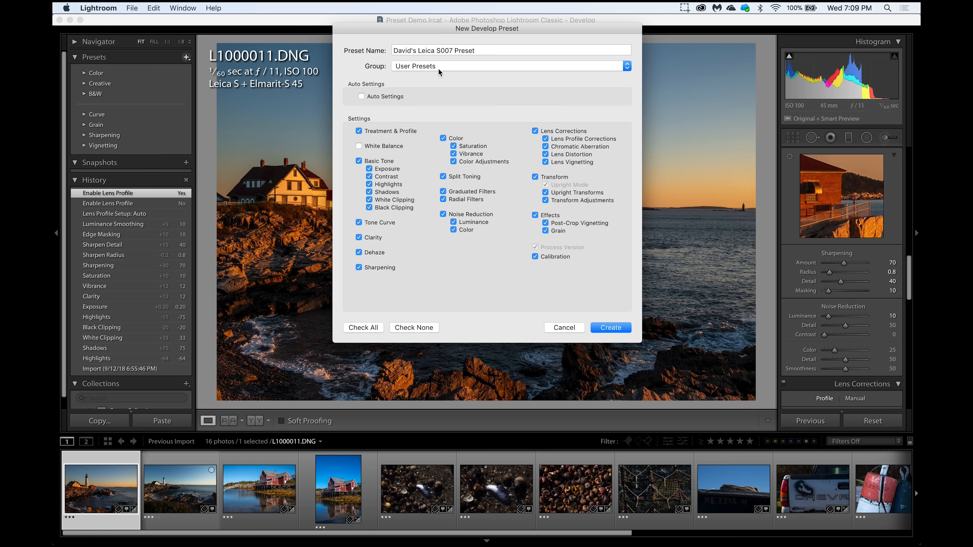
pyautogui.click(610, 328)
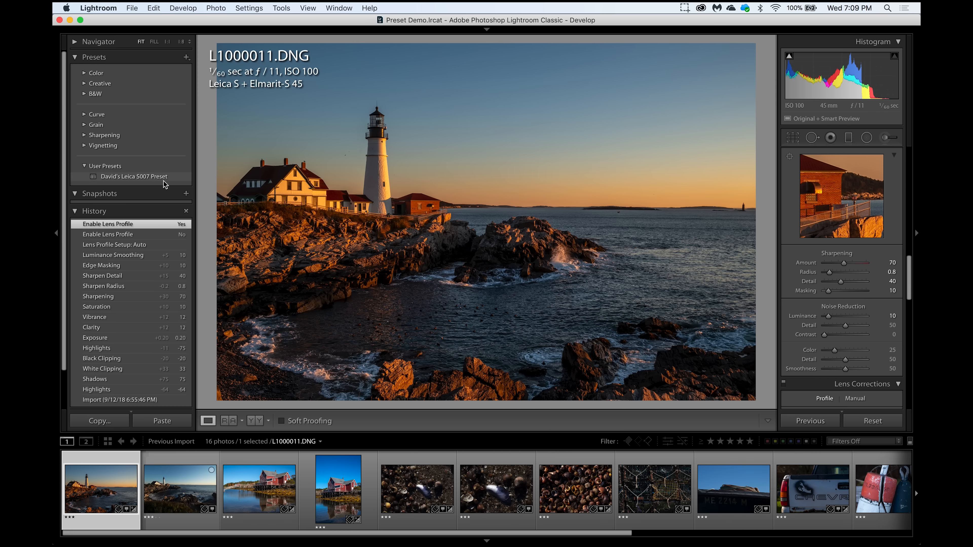
# Step: Open the water reflection photo L1000103.DNG for developing and briefly check its small navigation preview
pyautogui.moveTo(527, 533); pyautogui.dragTo(805, 534)
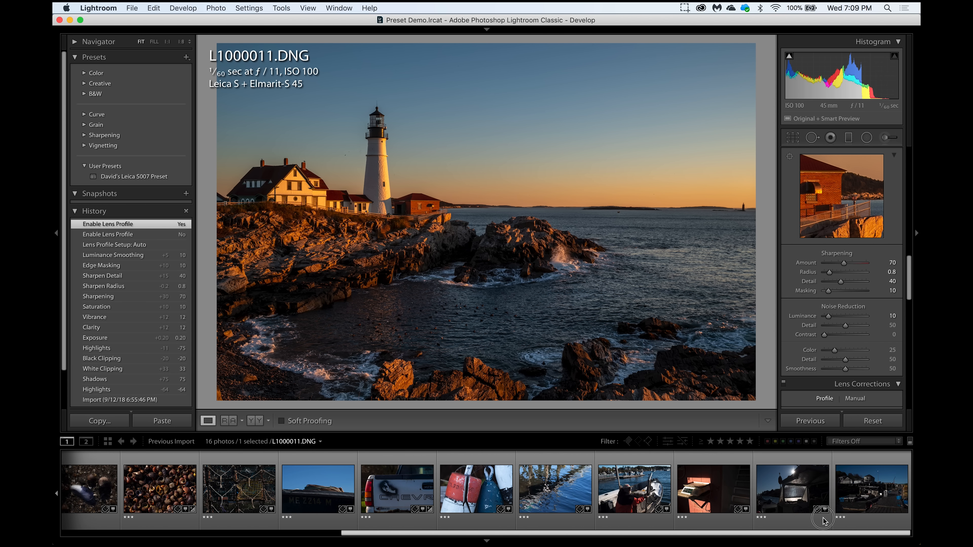
pyautogui.click(573, 498)
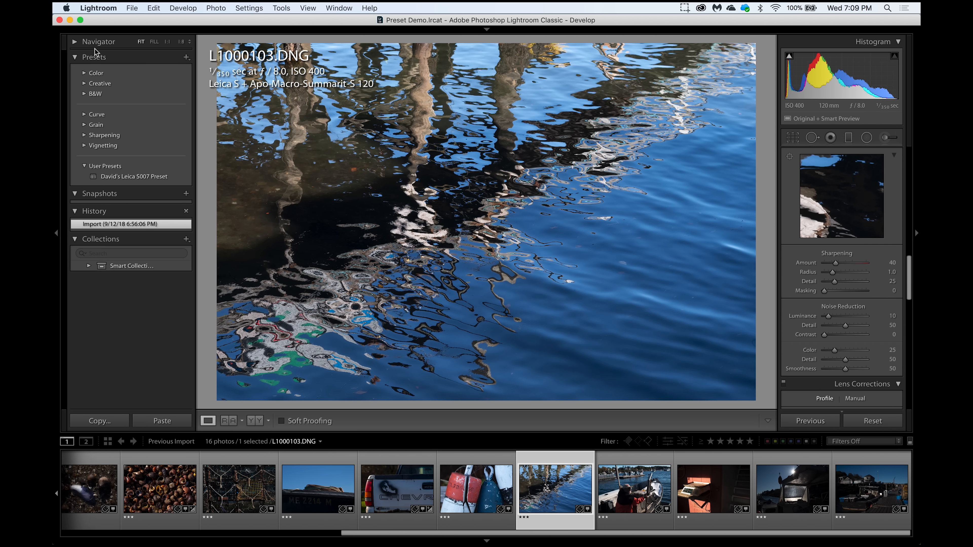
pyautogui.click(78, 45)
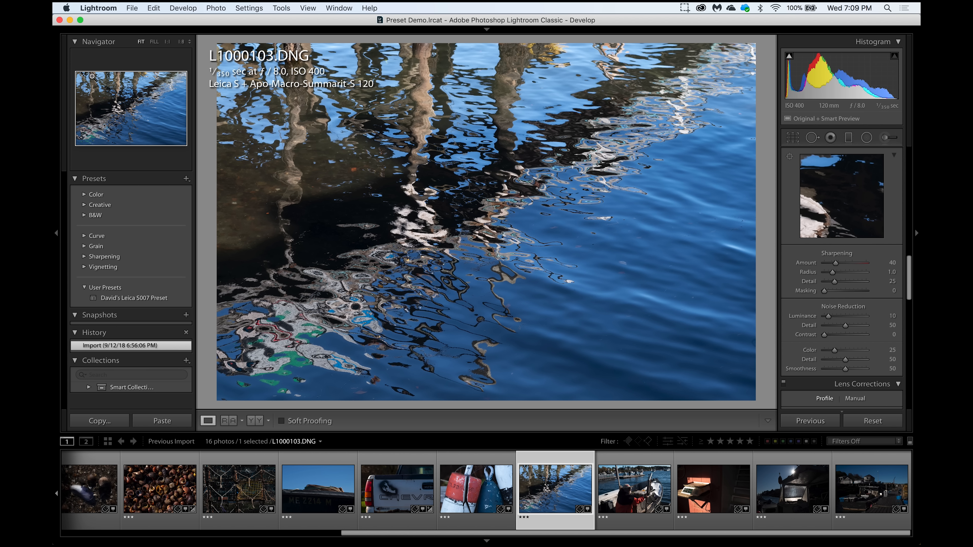
pyautogui.click(82, 43)
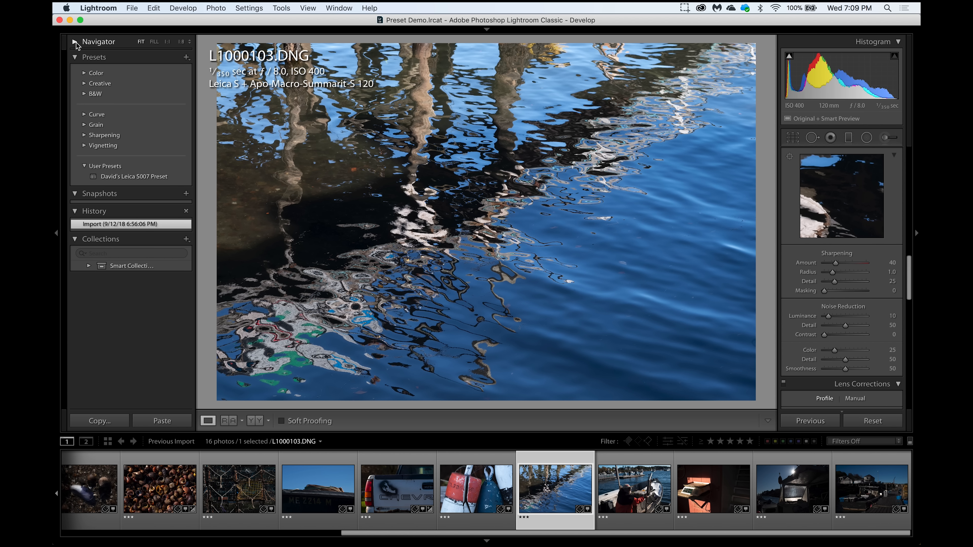
# Step: Apply the saved Leica S007 user preset to the water reflection photo L1000103.DNG and the fisherman photo L1000124.DNG
pyautogui.click(149, 177)
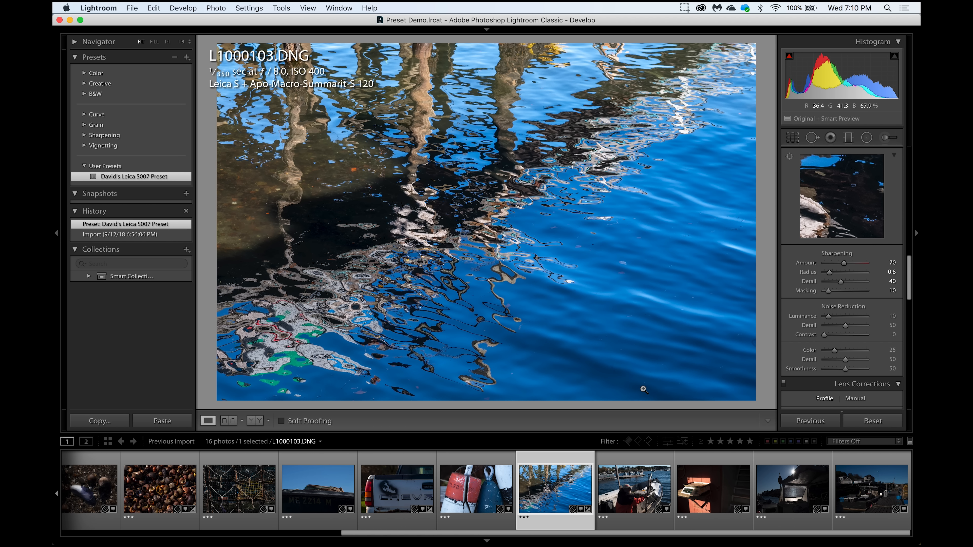
pyautogui.click(653, 484)
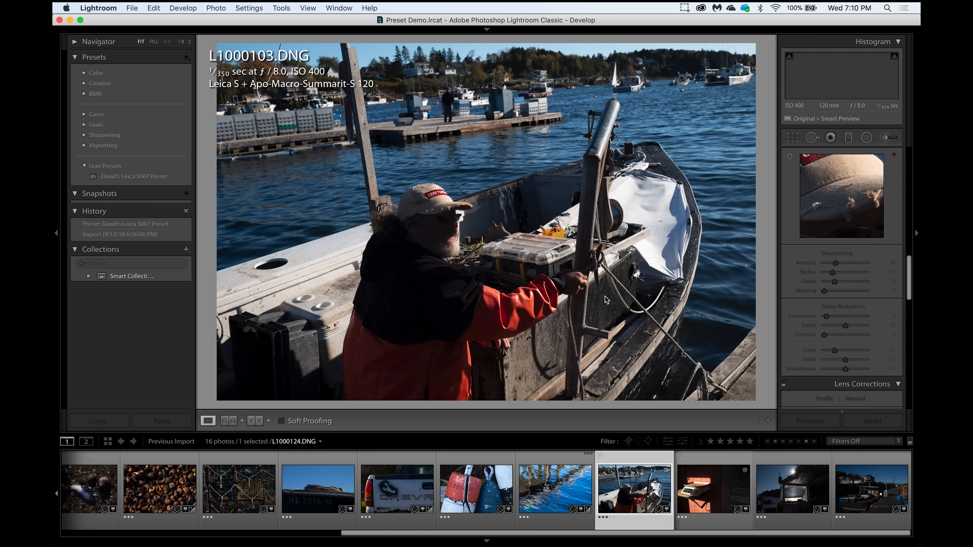
pyautogui.click(148, 177)
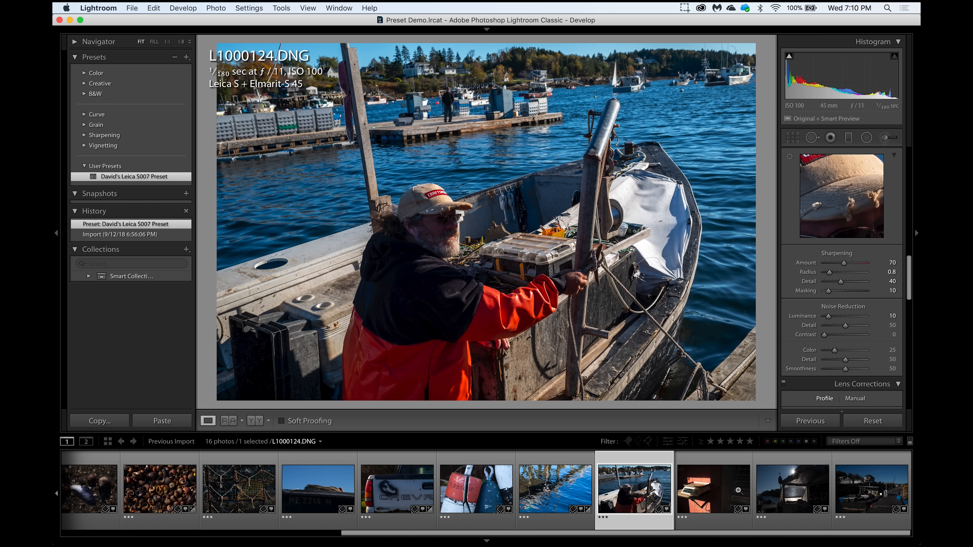
# Step: Open the weighing scale photo L1000134.DNG and apply the saved Leica S007 user preset to it
pyautogui.click(732, 492)
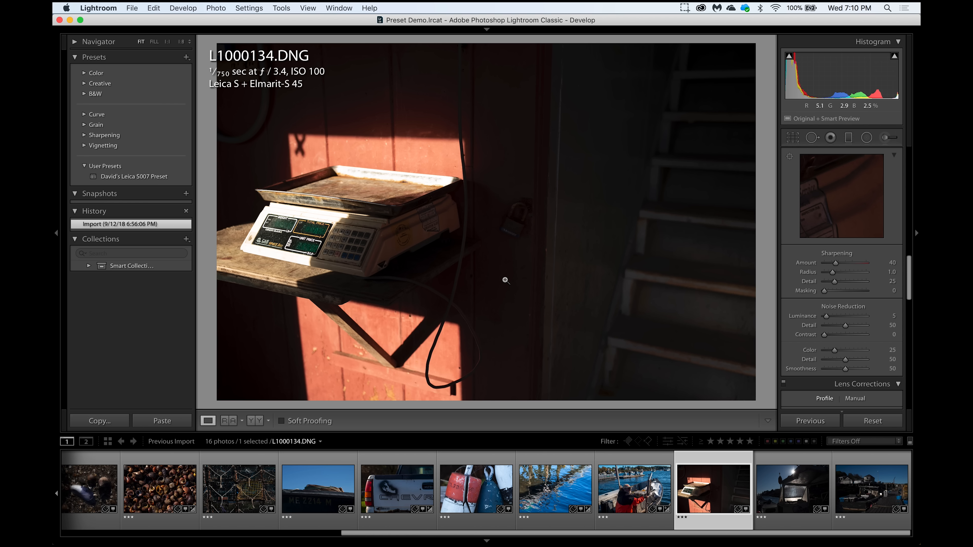
pyautogui.click(142, 177)
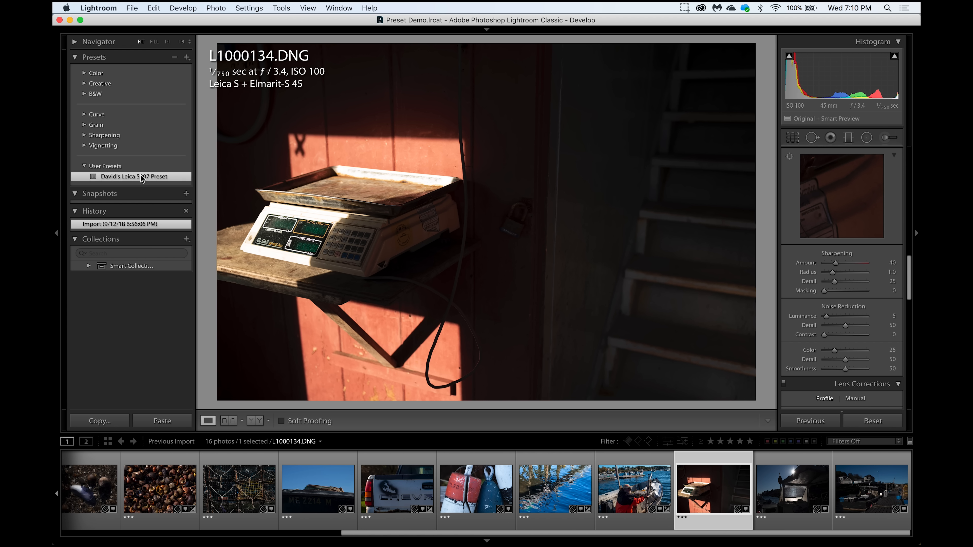
pyautogui.click(142, 178)
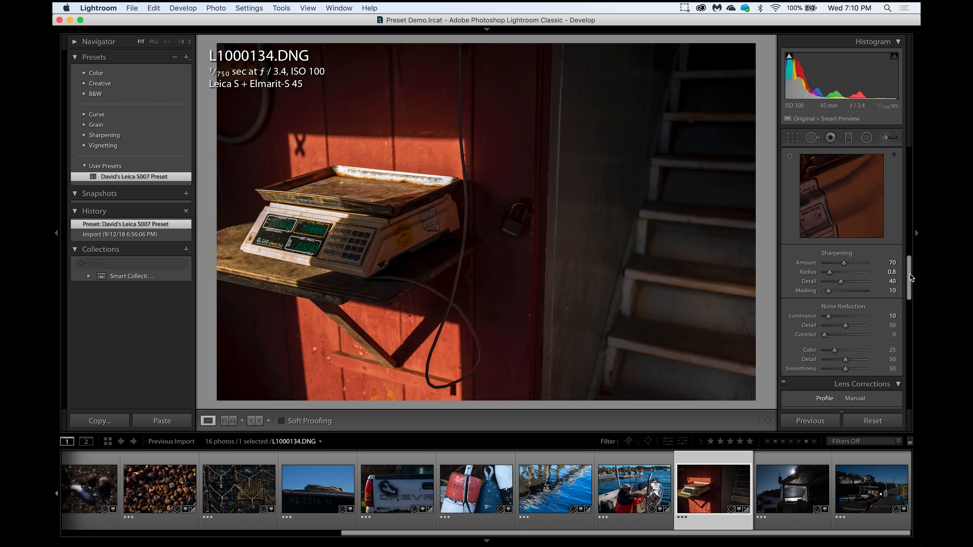
# Step: Fine-tune the tone of the weighing scale photo with Exposure +0.05, Shadows +78 and Blacks −31
pyautogui.scroll(10, 909, 268)
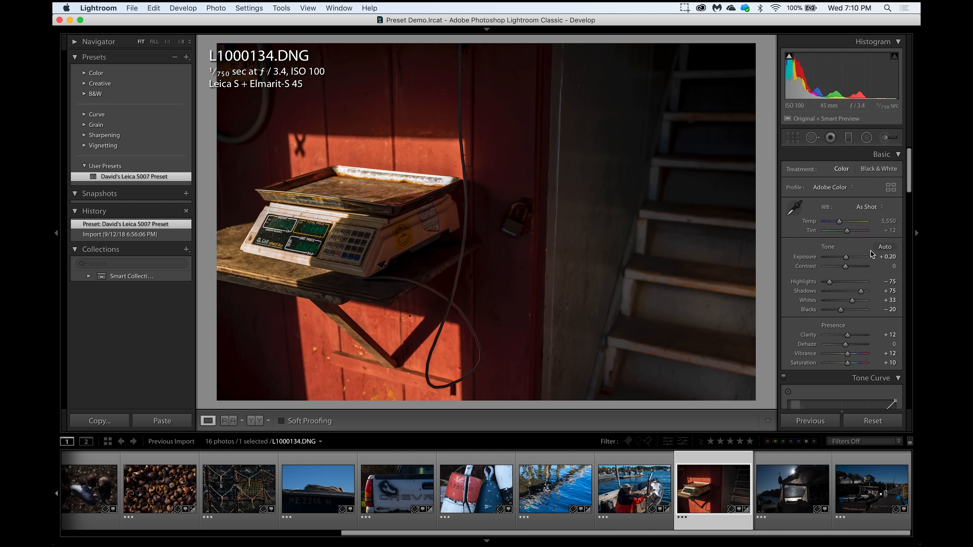
pyautogui.click(846, 257)
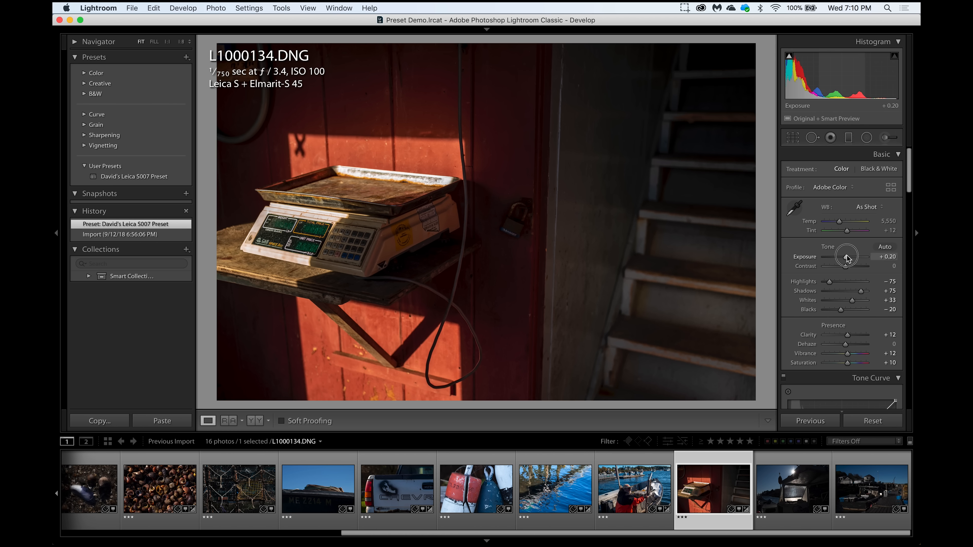
pyautogui.moveTo(847, 258); pyautogui.dragTo(847, 258)
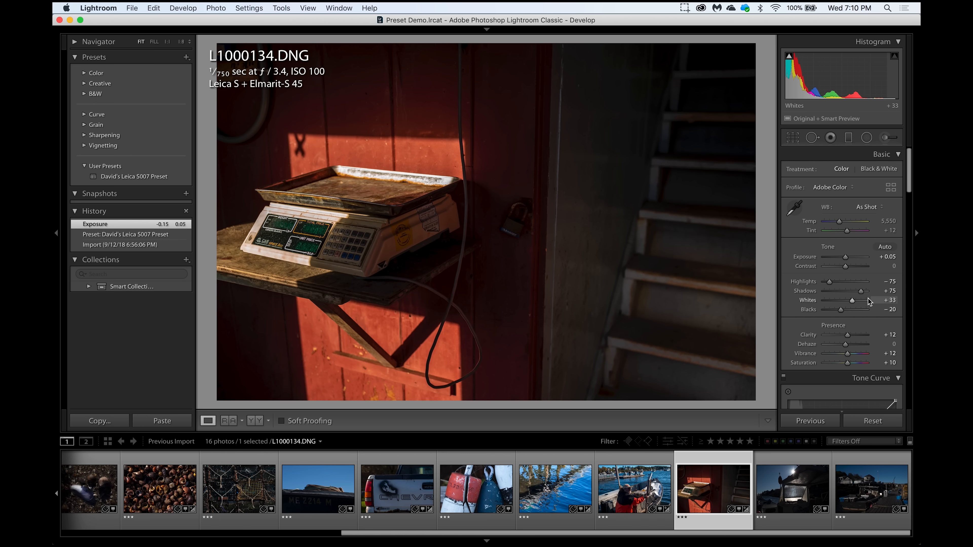
pyautogui.moveTo(861, 292); pyautogui.dragTo(841, 312)
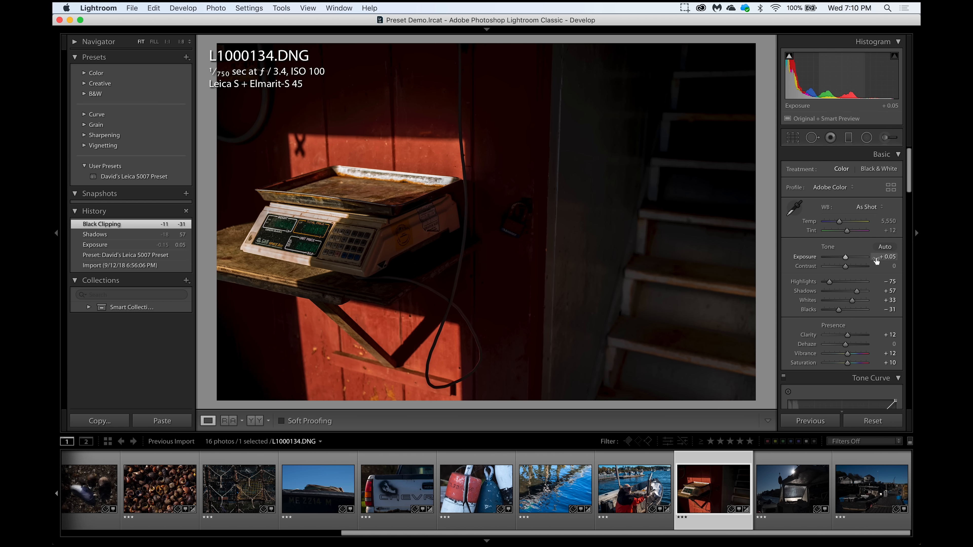
pyautogui.moveTo(858, 292); pyautogui.dragTo(862, 292)
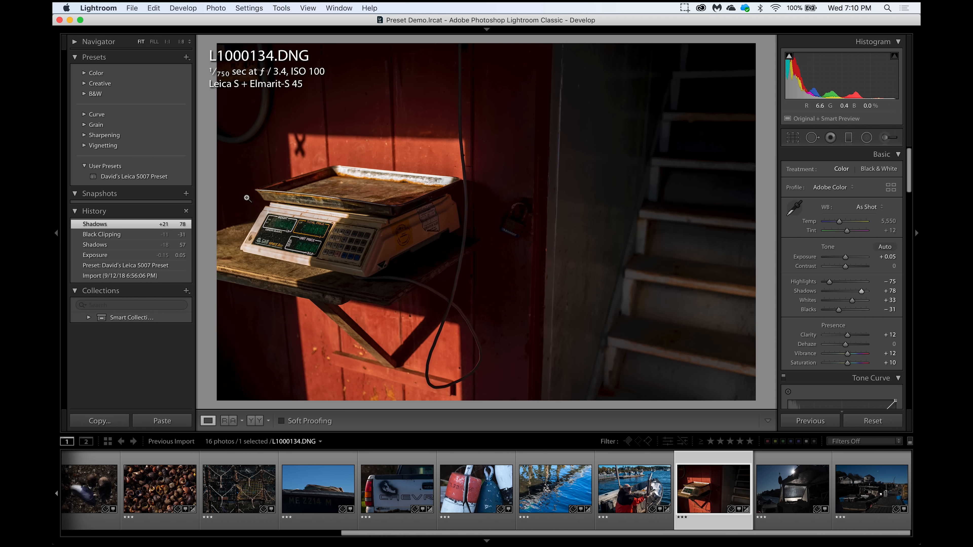
# Step: Examine the management commands for the saved Leica S007 preset, such as updating it with the current settings
pyautogui.rightClick(167, 177)
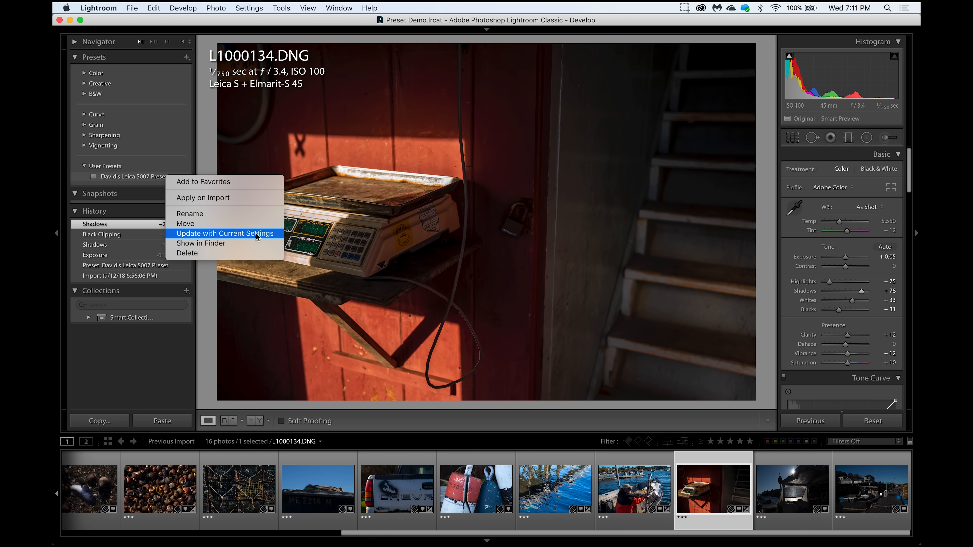
pyautogui.click(311, 29)
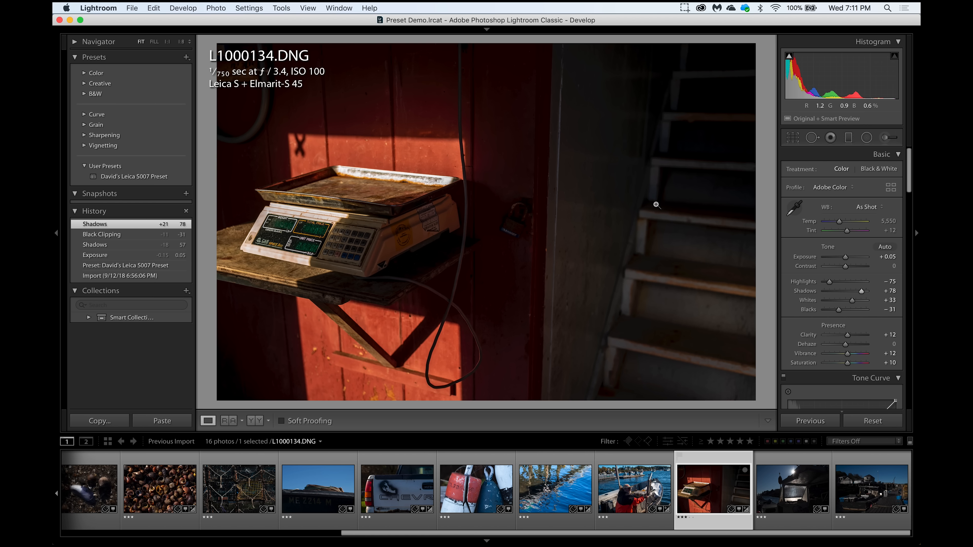
# Step: Return to the Library, start an import from the LEICA S card, exclude suspected duplicates and review the remaining photos
pyautogui.press('g')
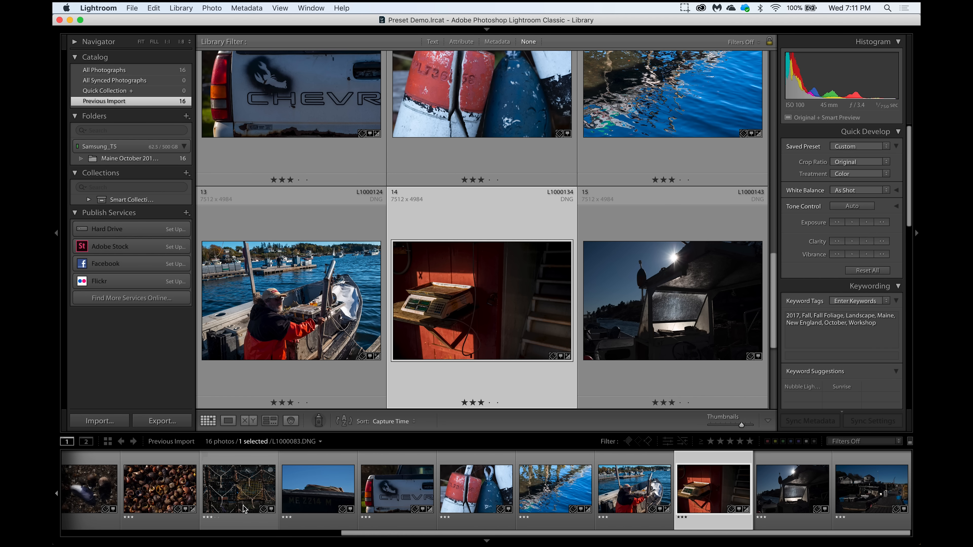
pyautogui.click(108, 422)
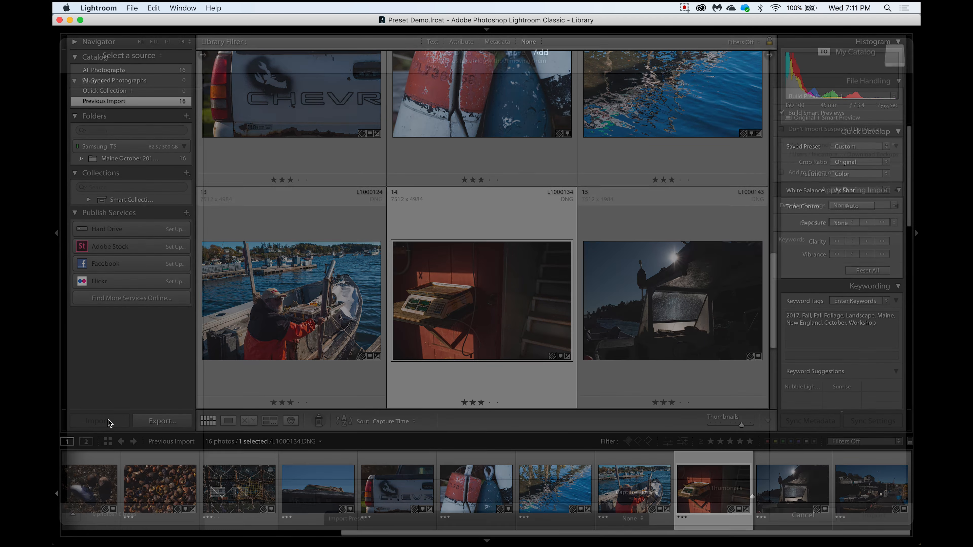
pyautogui.click(781, 129)
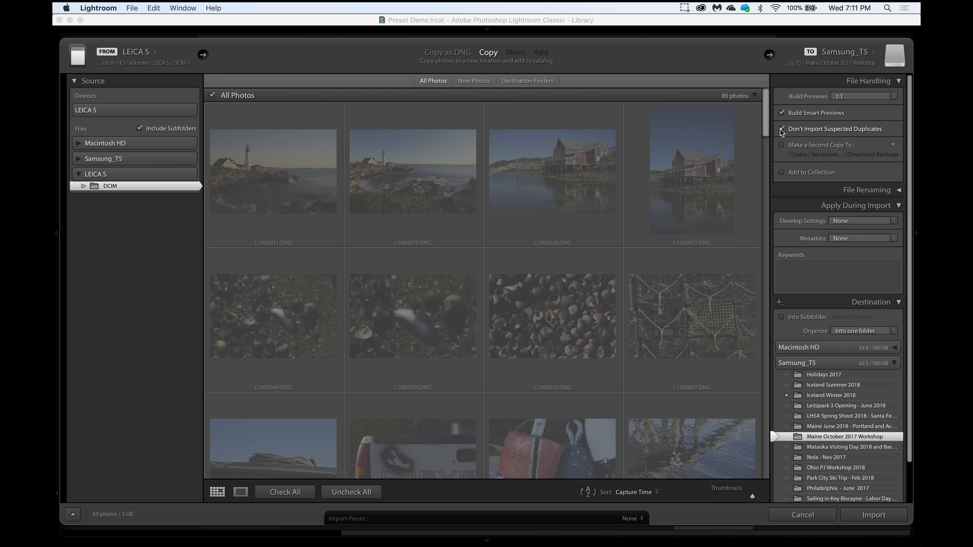
pyautogui.moveTo(766, 123); pyautogui.dragTo(774, 189)
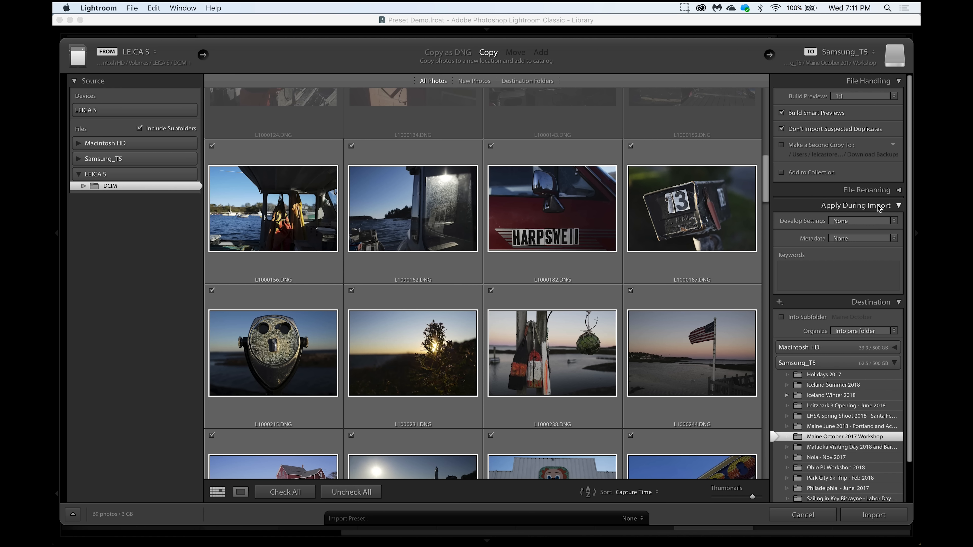
# Step: Set the import's develop settings to the saved Leica S007 user preset
pyautogui.click(849, 222)
pyautogui.moveTo(857, 298)
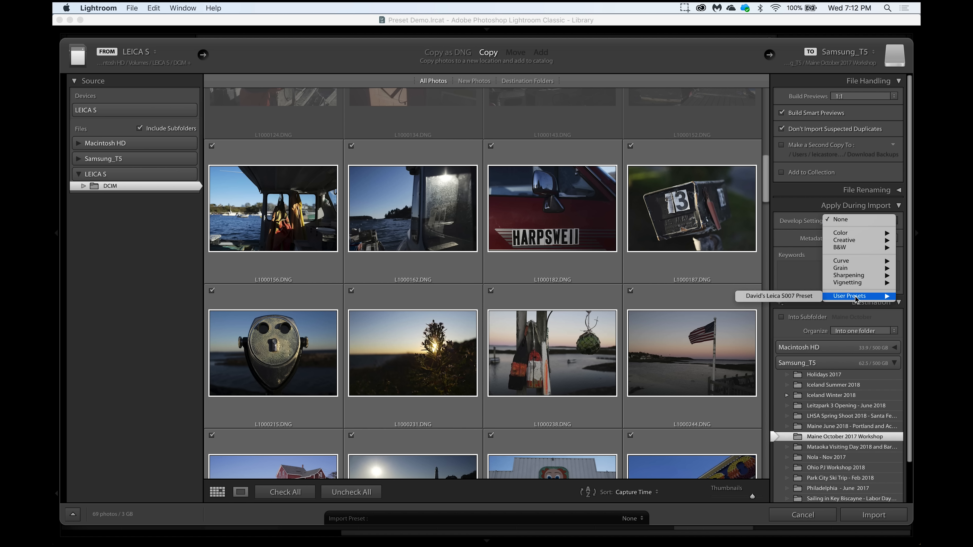
pyautogui.click(771, 299)
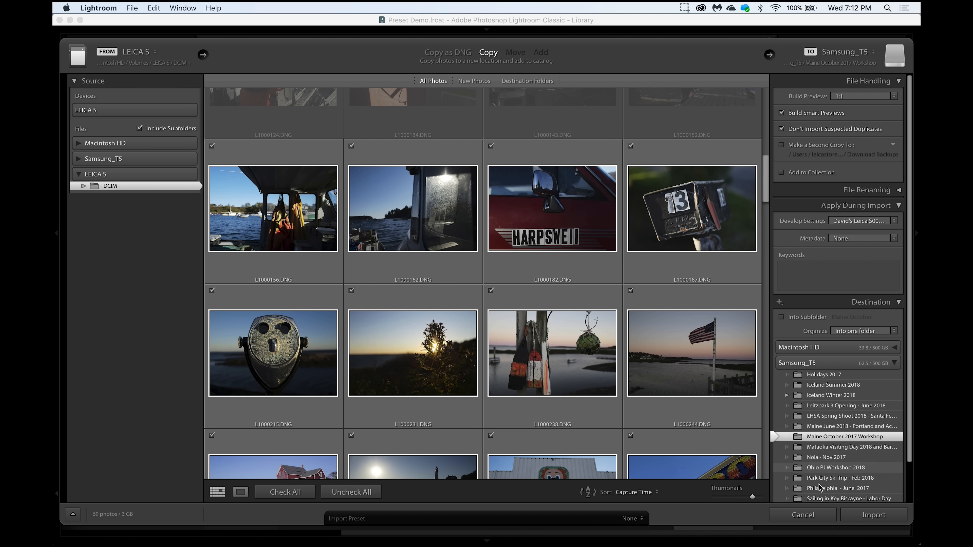
# Step: Set the previews built during import to Standard, import the new photos and dismiss the Smart Previews notice
pyautogui.click(894, 97)
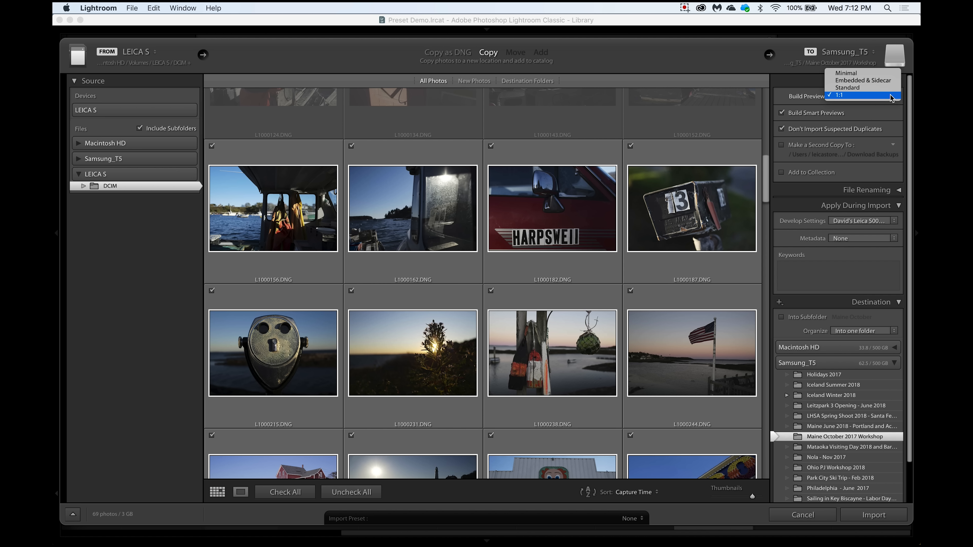
pyautogui.click(878, 89)
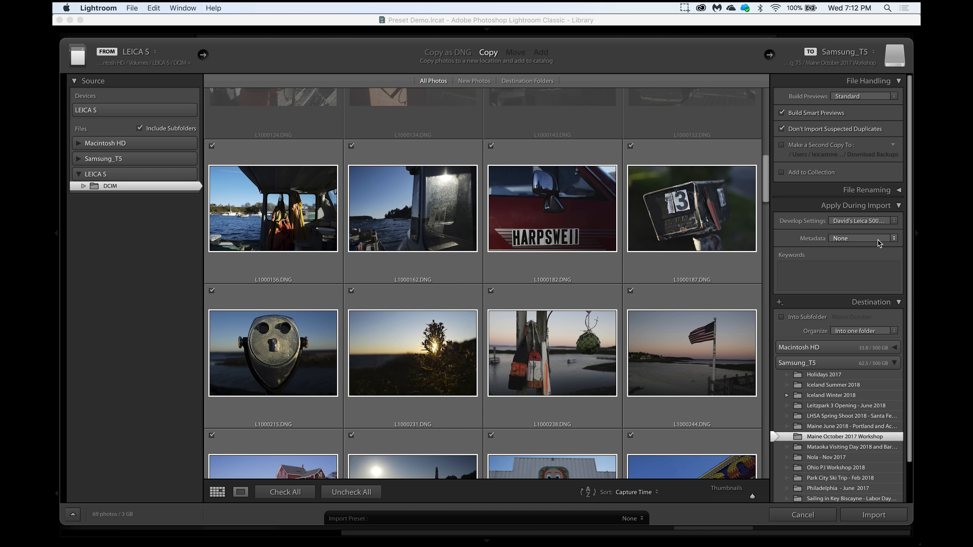
pyautogui.click(867, 514)
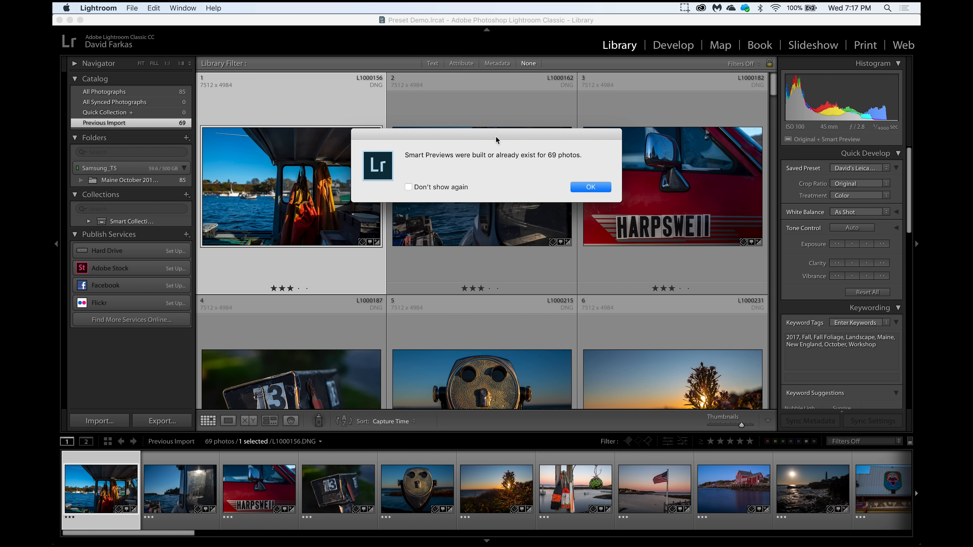
pyautogui.click(590, 187)
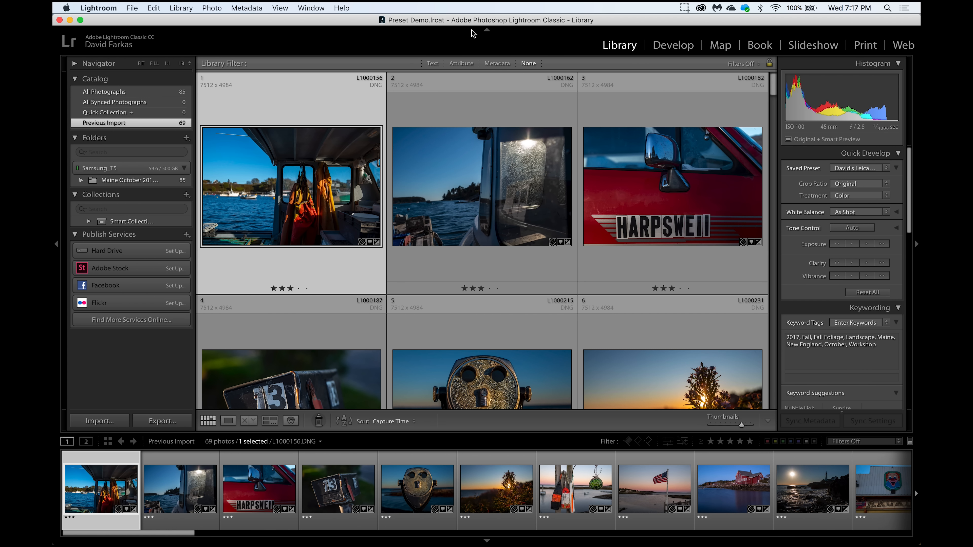
# Step: Hide the module picker and examine how the preset looks across the newly imported photos in the grid
pyautogui.click(487, 30)
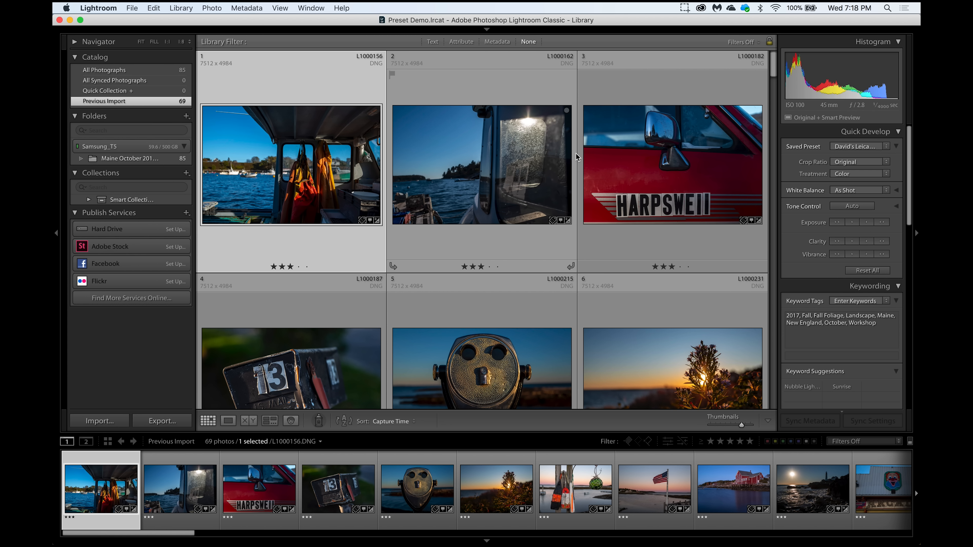
pyautogui.scroll(-2, 671, 115)
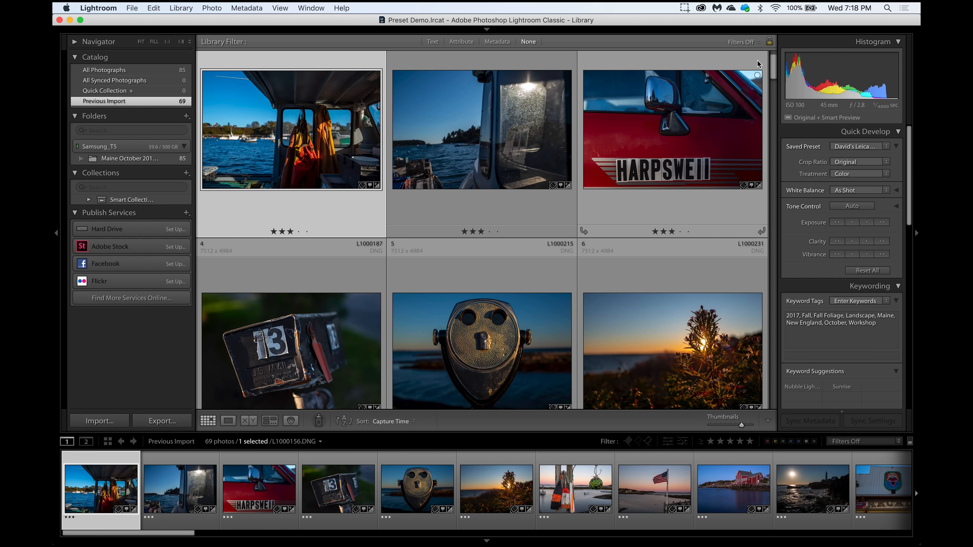
pyautogui.moveTo(772, 64); pyautogui.dragTo(739, 86)
pyautogui.scroll(-5, 743, 92)
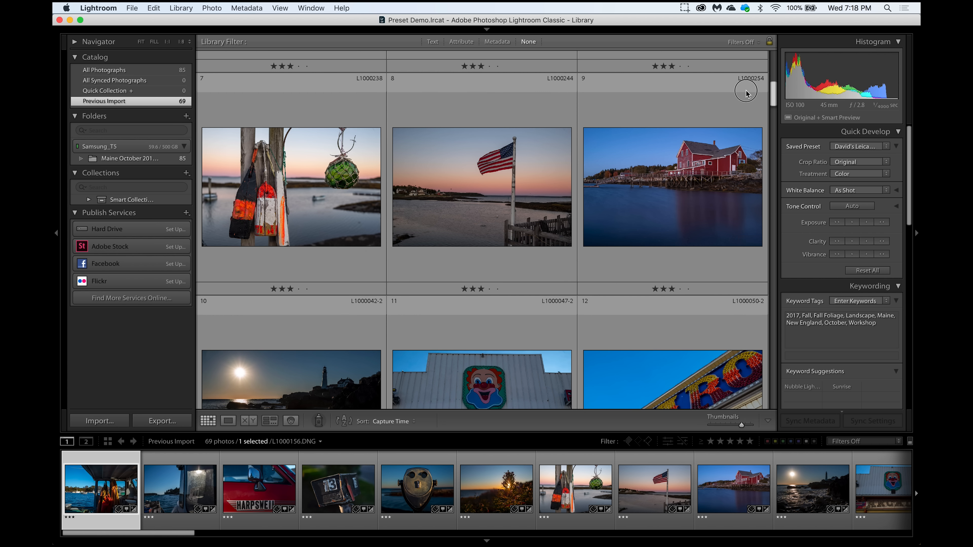
pyautogui.scroll(-3, 749, 99)
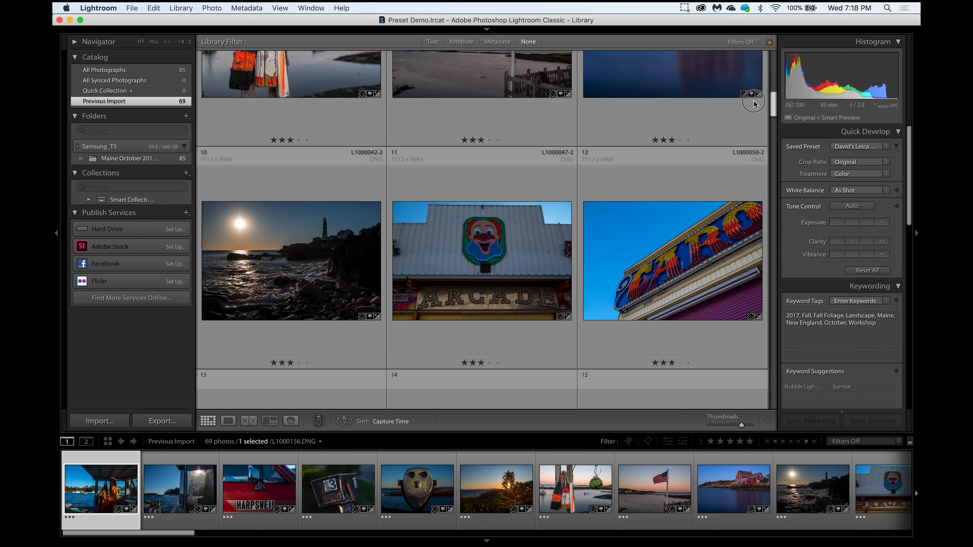
pyautogui.scroll(-2, 754, 106)
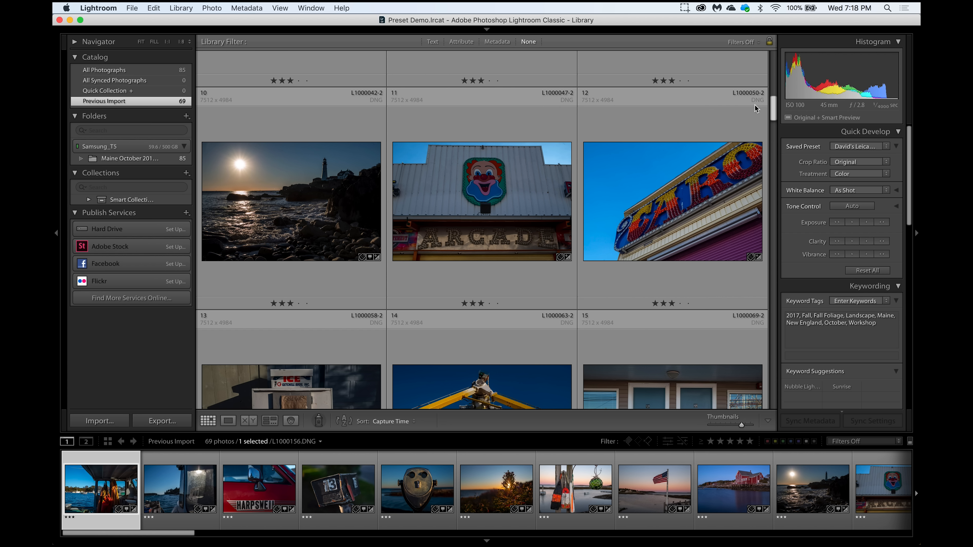
pyautogui.moveTo(774, 107); pyautogui.dragTo(755, 174)
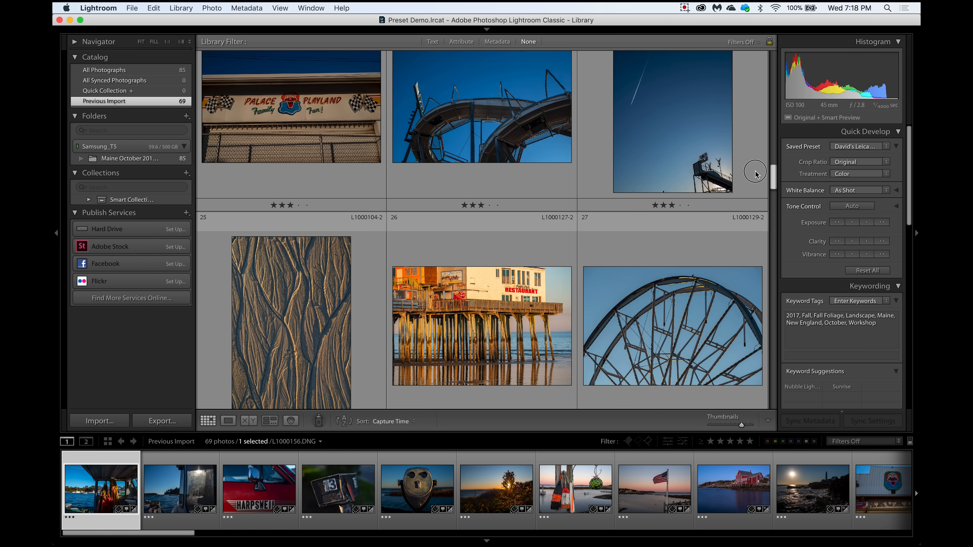
pyautogui.scroll(-2, 755, 168)
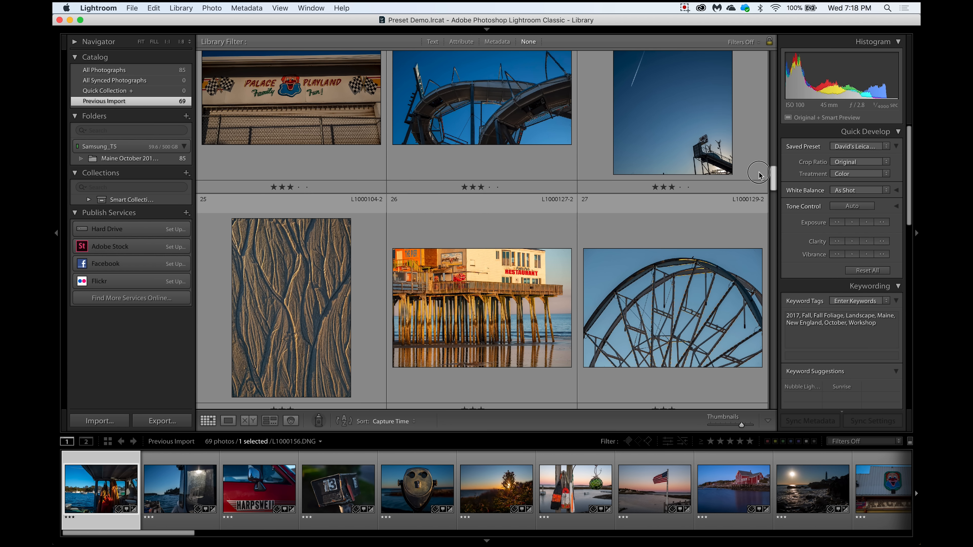
pyautogui.click(773, 177)
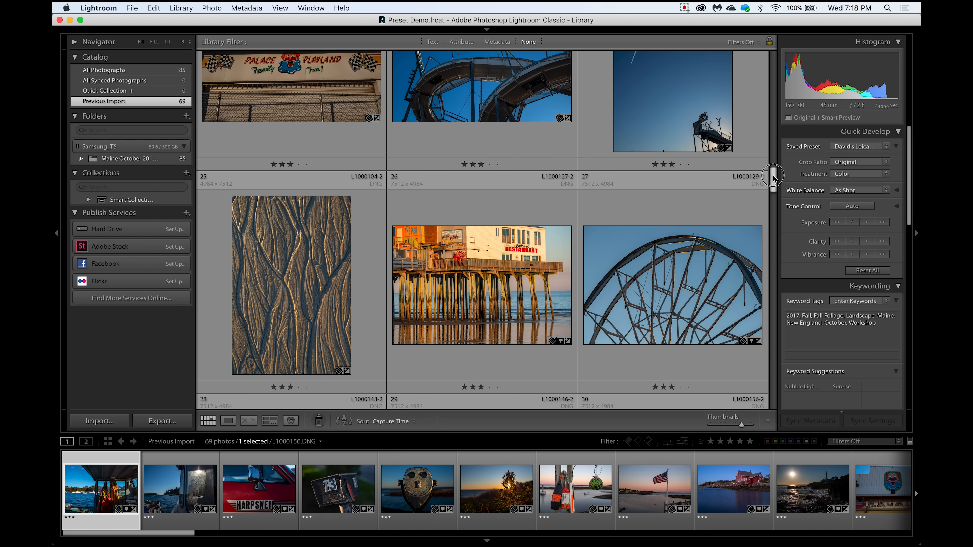
# Step: Open the pier restaurant photo L1000127-2.DNG for developing and set its Exposure to −0.65
pyautogui.click(483, 277)
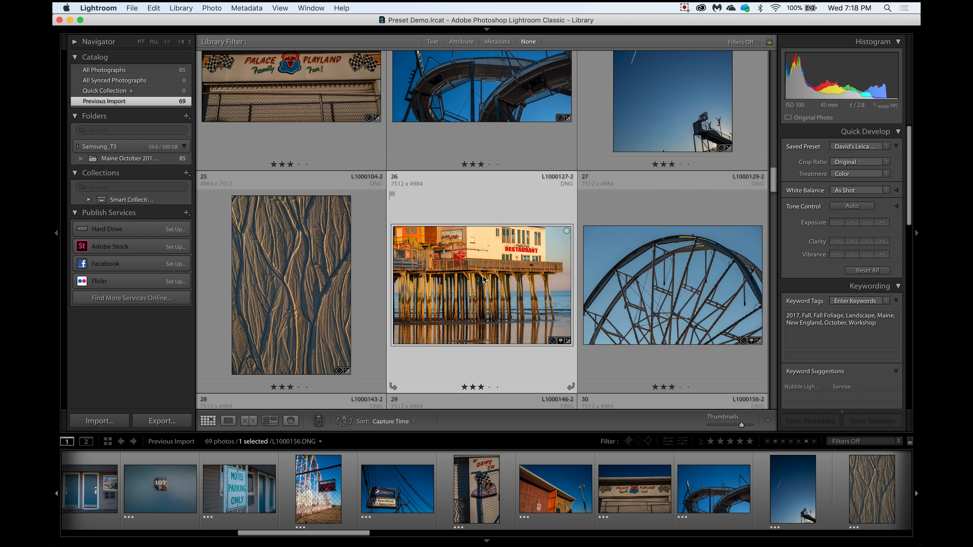
pyautogui.press('d')
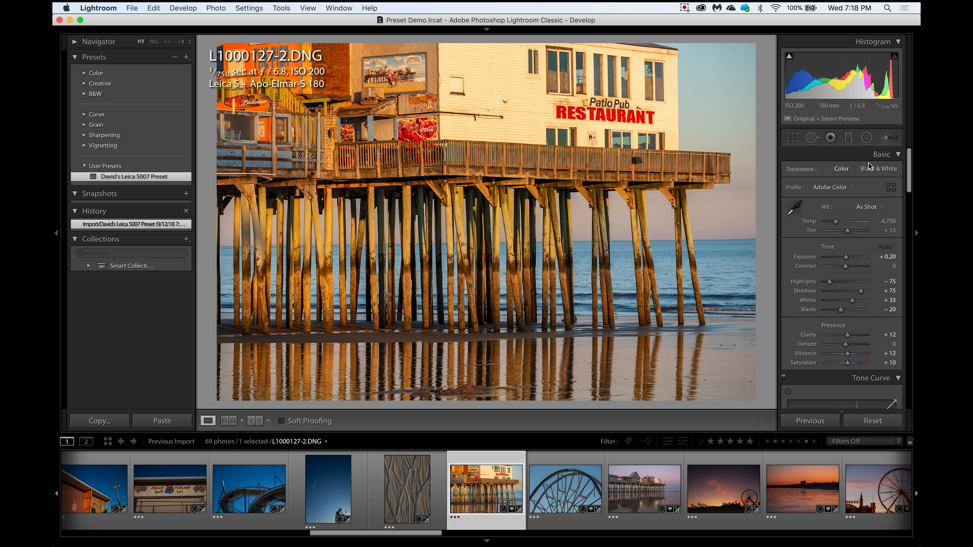
pyautogui.click(846, 258)
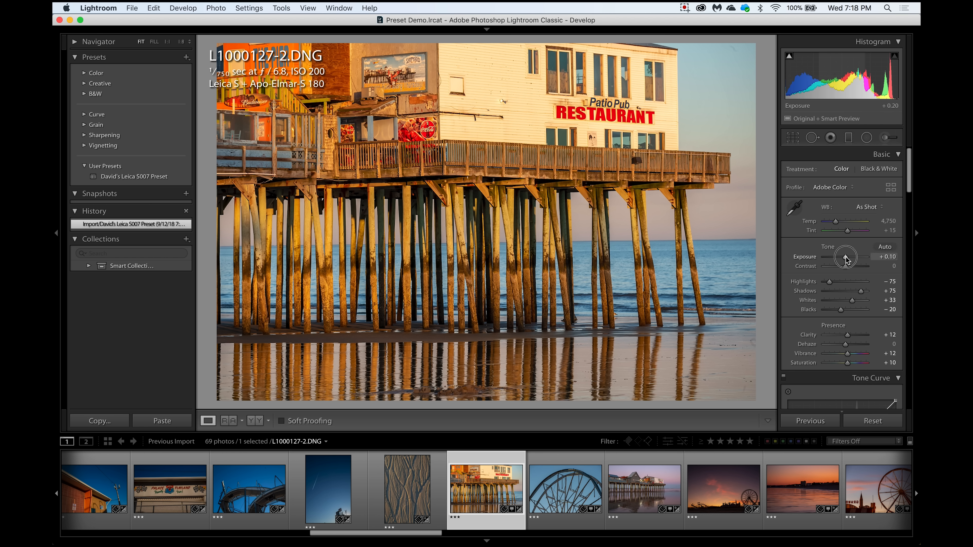
pyautogui.moveTo(846, 258); pyautogui.dragTo(844, 258)
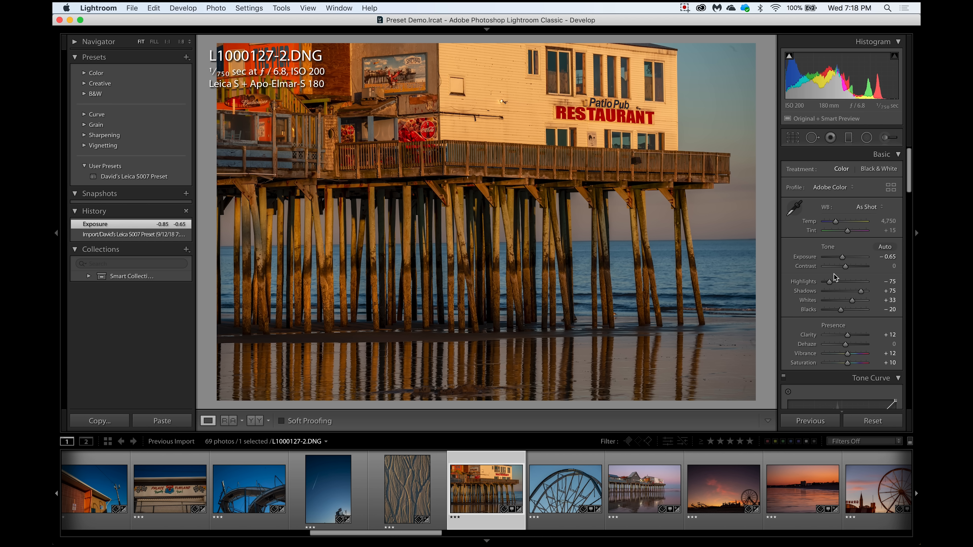
# Step: Set the pier restaurant photo's Exposure to −0.50
pyautogui.moveTo(844, 261); pyautogui.dragTo(844, 260)
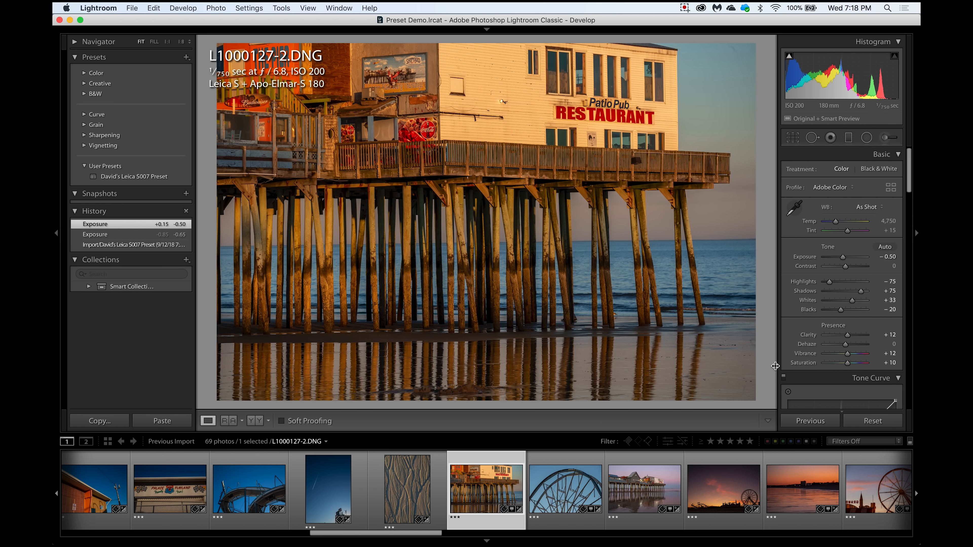
# Step: Open the dusk pier photo L1000143-2.DNG and set Blacks to −77, Shadows to +88, Exposure to −0.25 and Vibrance to +22
pyautogui.click(639, 484)
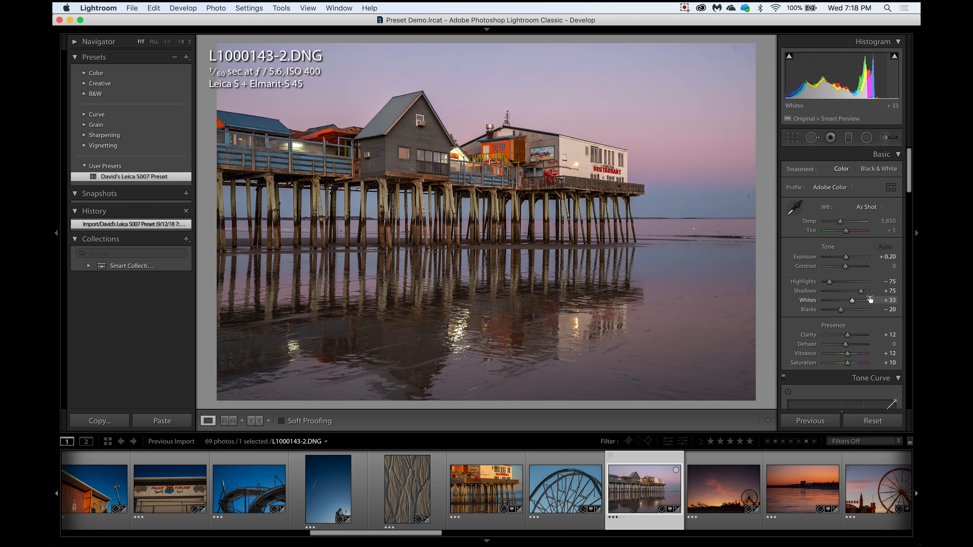
pyautogui.click(835, 309)
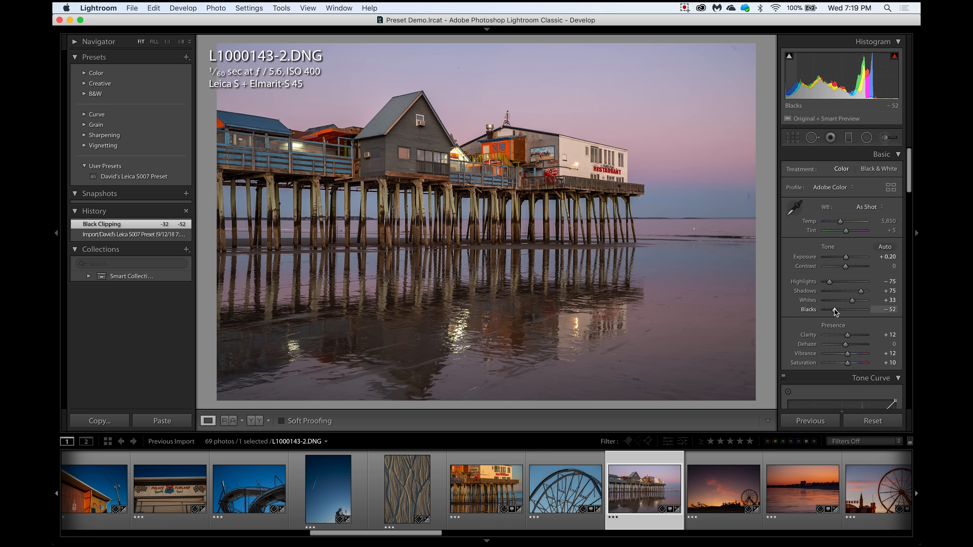
pyautogui.moveTo(835, 309); pyautogui.dragTo(864, 291)
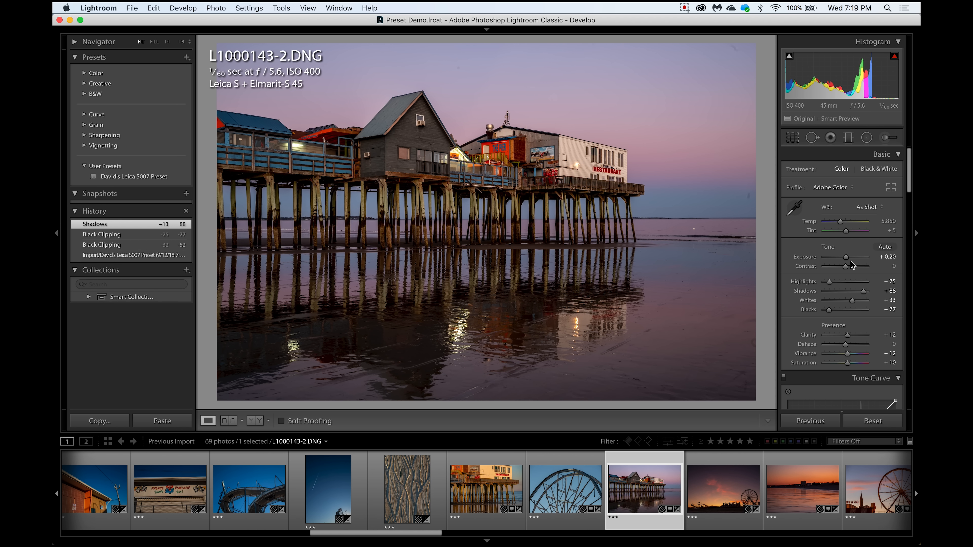
pyautogui.moveTo(847, 257); pyautogui.dragTo(846, 259)
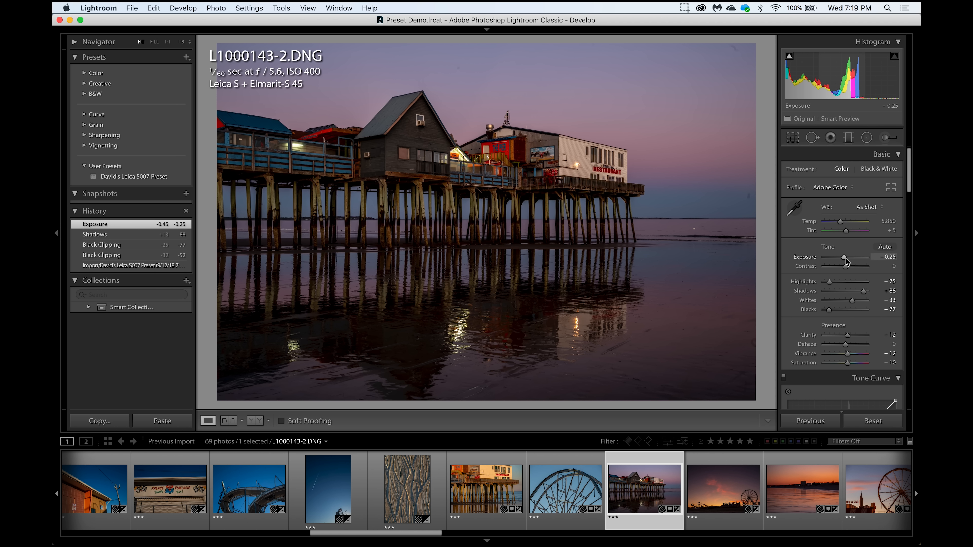
pyautogui.click(854, 354)
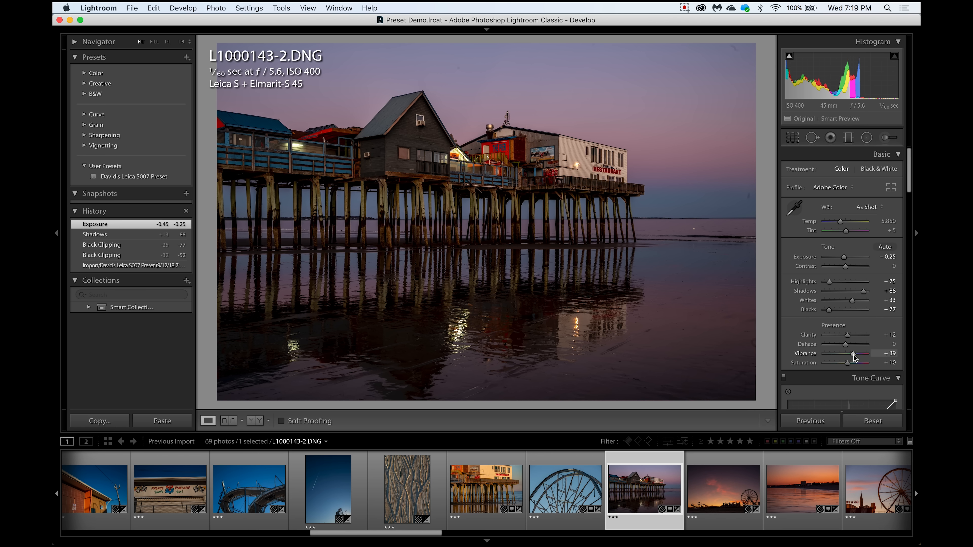
pyautogui.moveTo(853, 355); pyautogui.dragTo(850, 355)
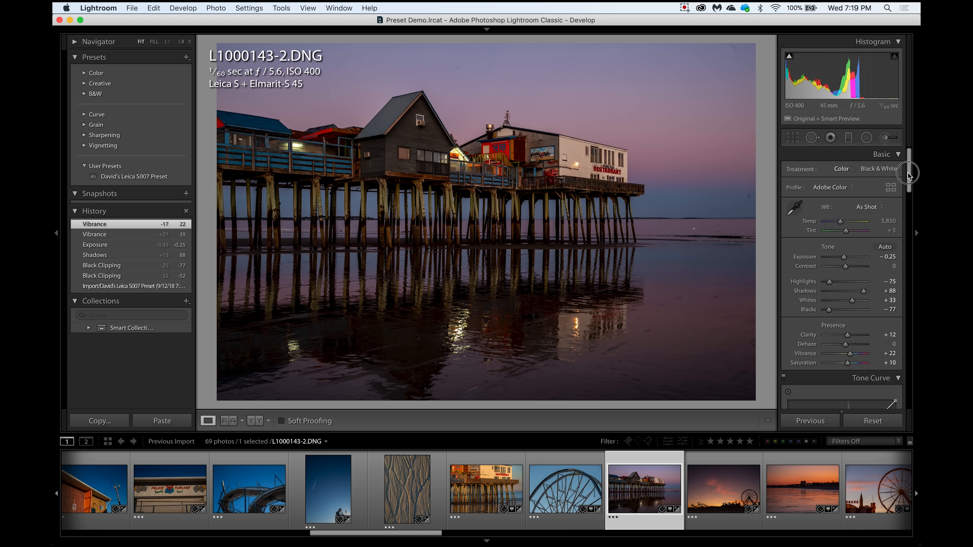
# Step: Open the sunset Ferris wheel photo L1000146-2.DNG and set Shadows to +100 and Exposure to +0.40
pyautogui.click(714, 472)
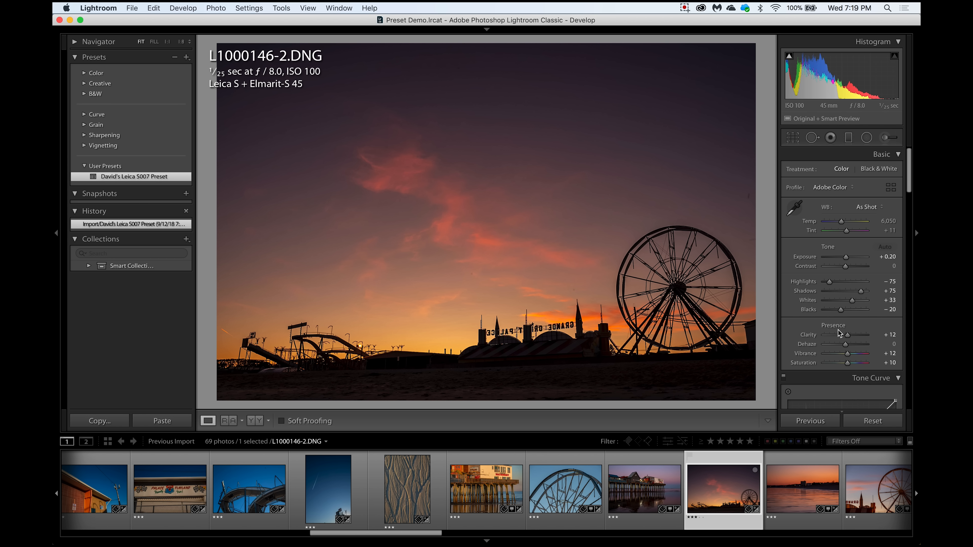
pyautogui.click(867, 292)
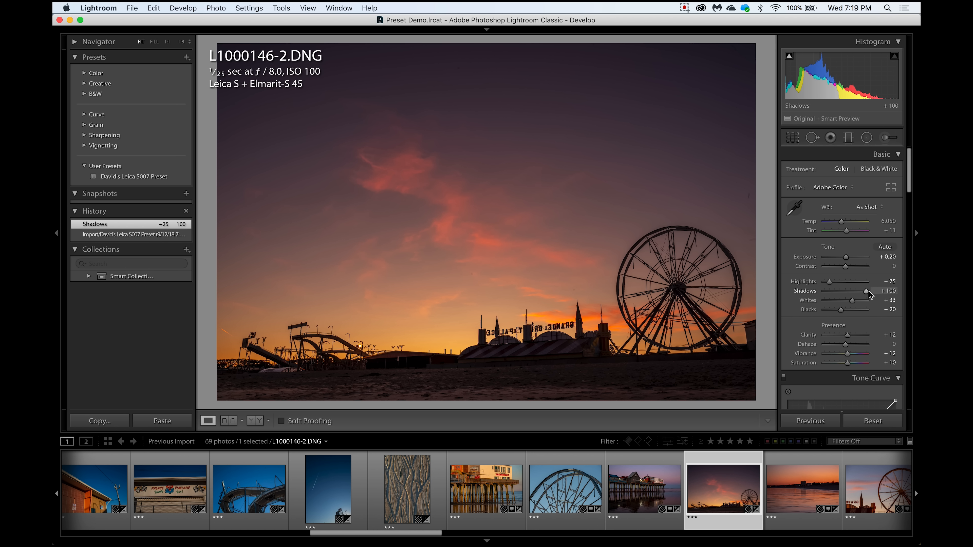
pyautogui.click(847, 261)
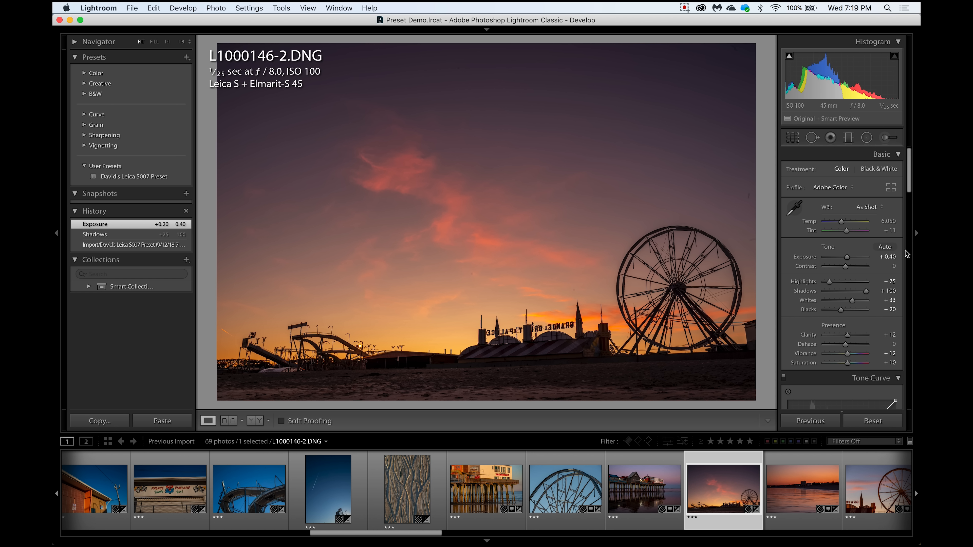
# Step: Raise the sunset photo's HSL saturation to +62 for Purple and +34 for Magenta
pyautogui.moveTo(909, 186); pyautogui.dragTo(897, 226)
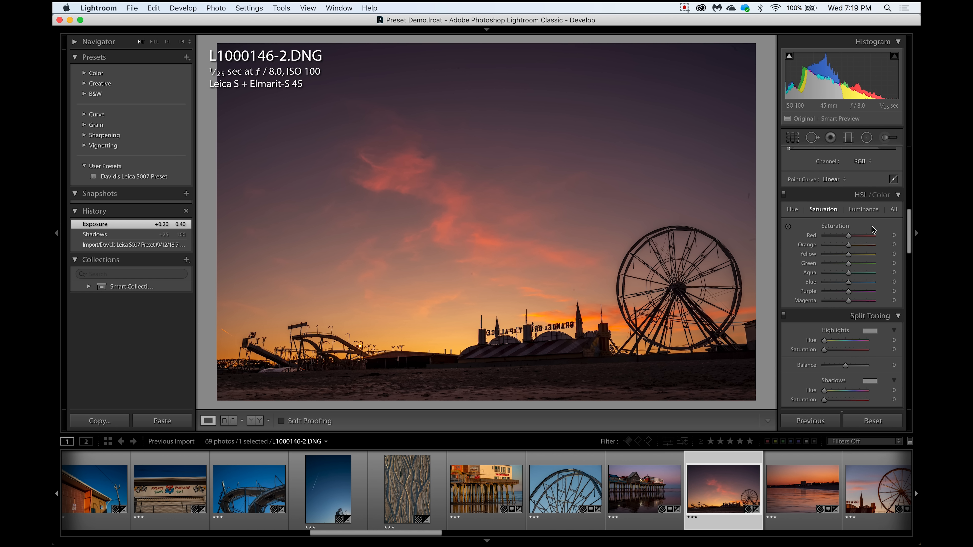
pyautogui.click(865, 293)
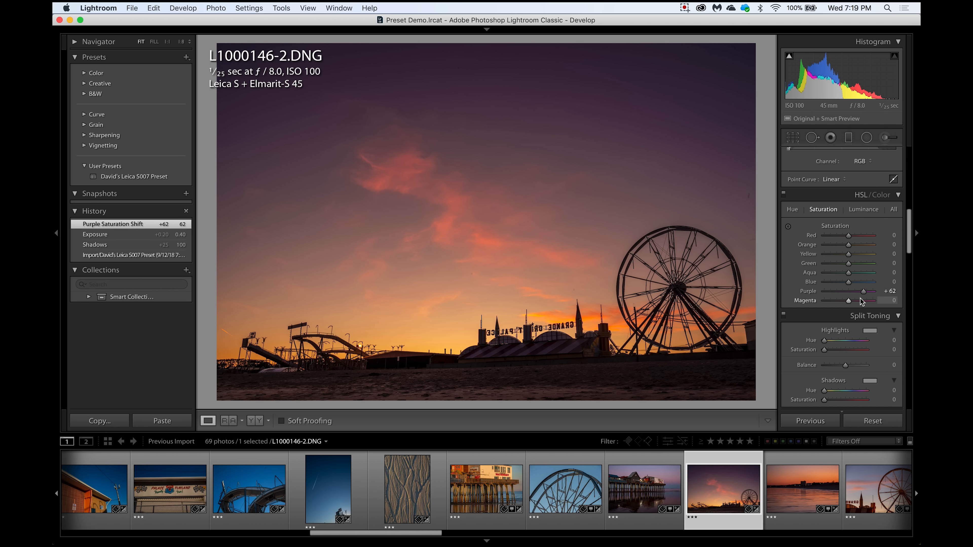
pyautogui.click(857, 301)
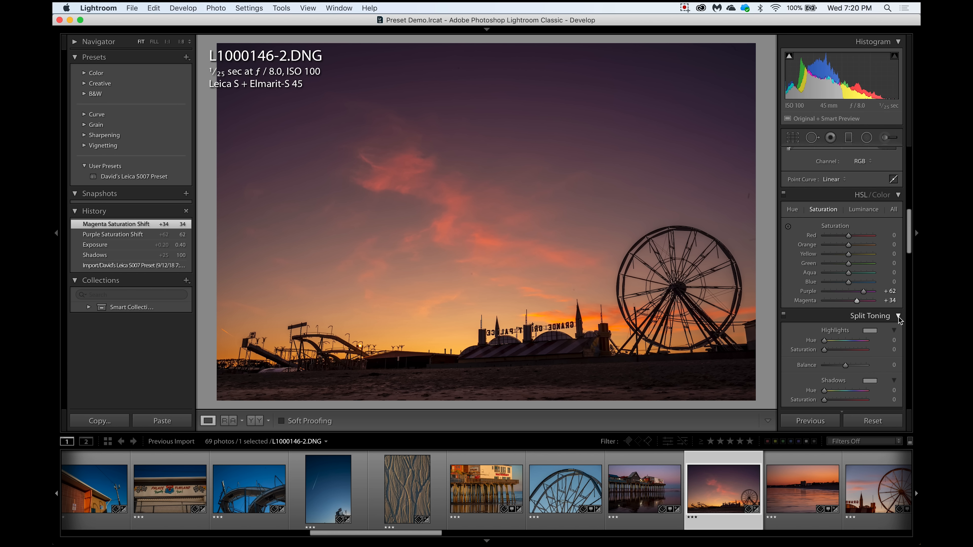
# Step: Open the Ferris wheel close-up L1000160-2.DNG and set Exposure to −0.10 and Shadows to +93
pyautogui.click(880, 477)
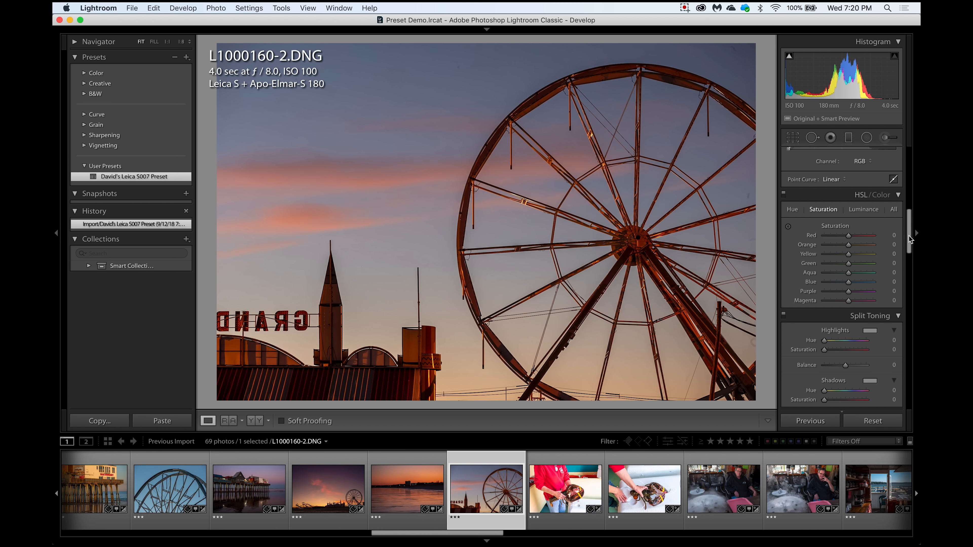
pyautogui.moveTo(908, 208); pyautogui.dragTo(905, 168)
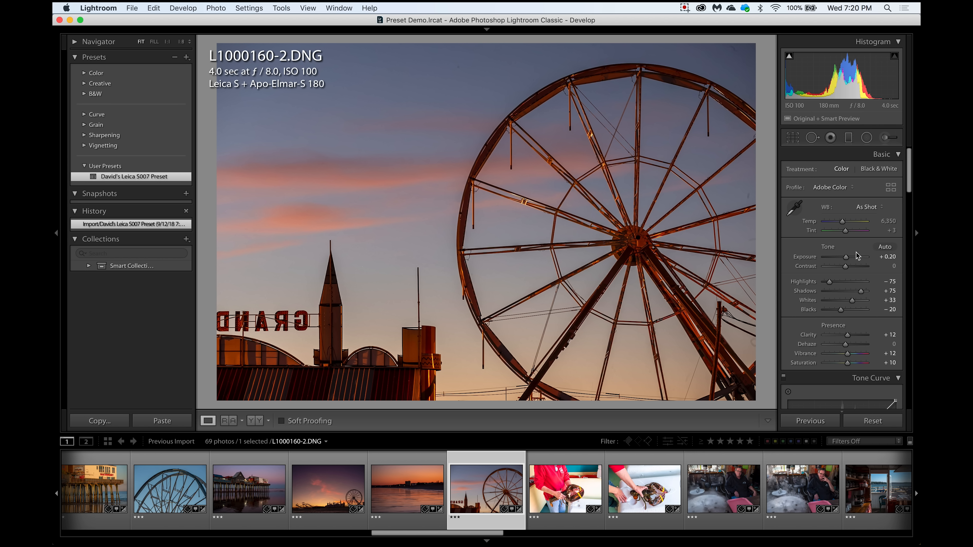
pyautogui.moveTo(847, 259); pyautogui.dragTo(865, 293)
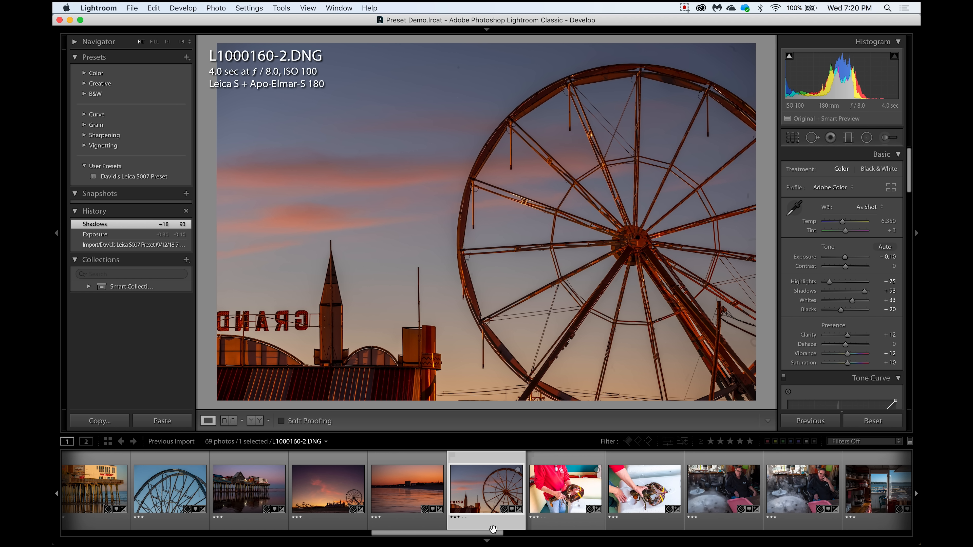
# Step: Open the portrait L1000219-2.DNG, reset its develop settings for comparison and return to its imported preset state in the history
pyautogui.moveTo(492, 532); pyautogui.dragTo(534, 532)
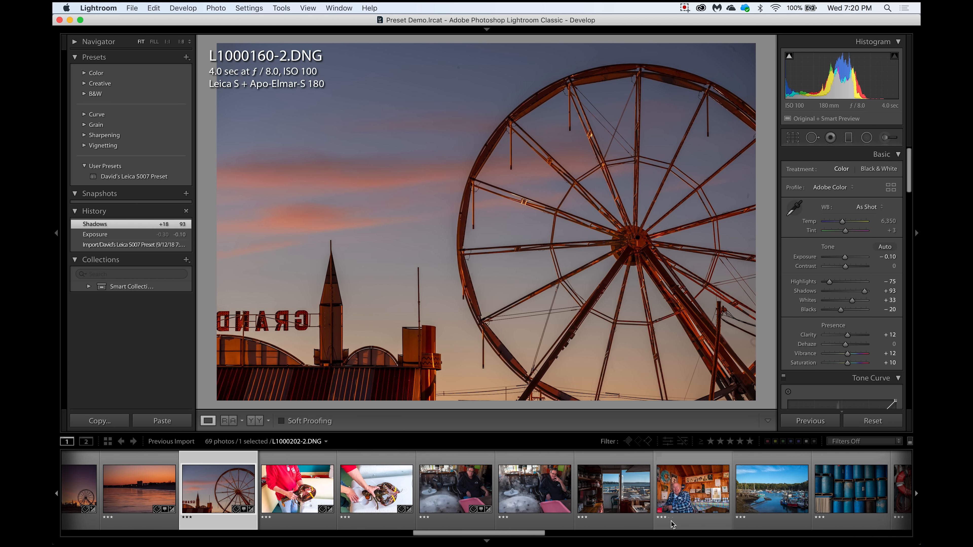
pyautogui.click(691, 493)
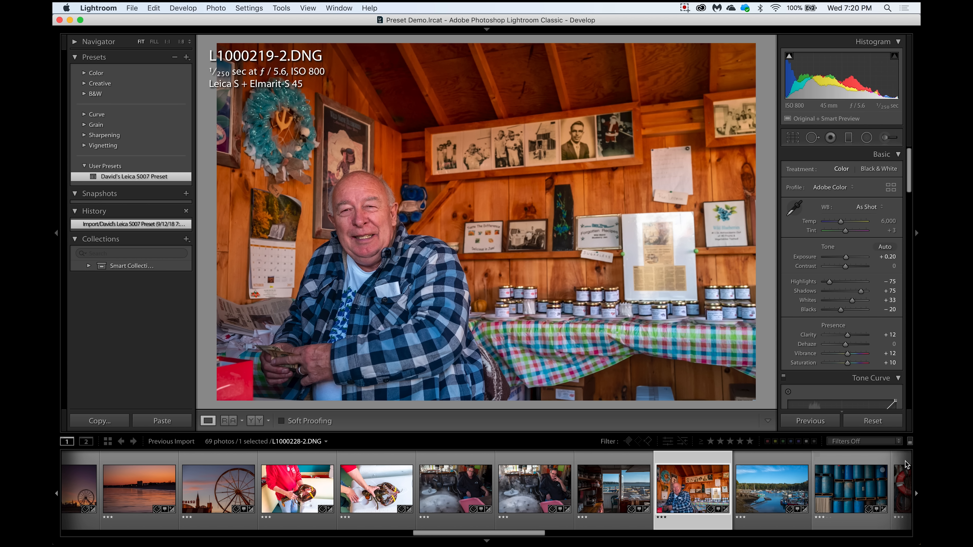
pyautogui.click(870, 422)
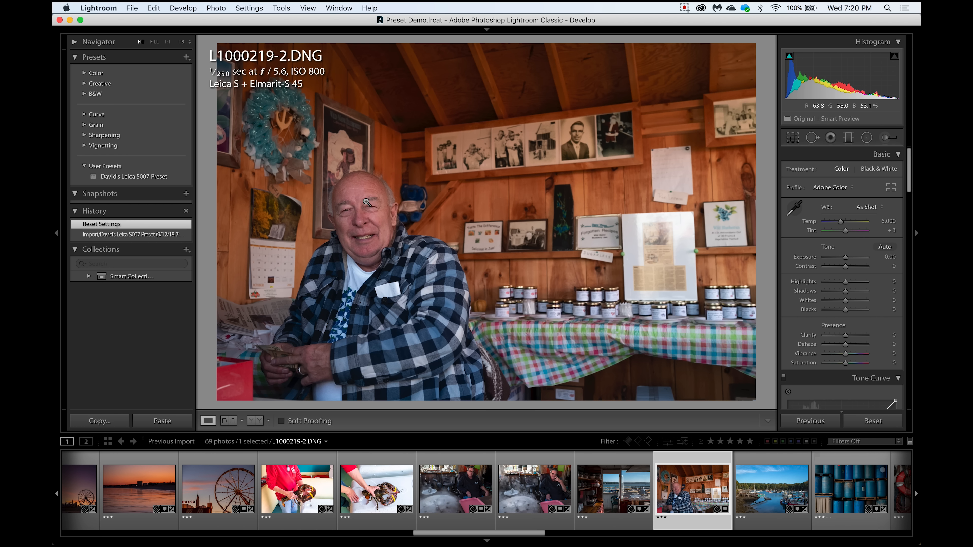
pyautogui.click(159, 235)
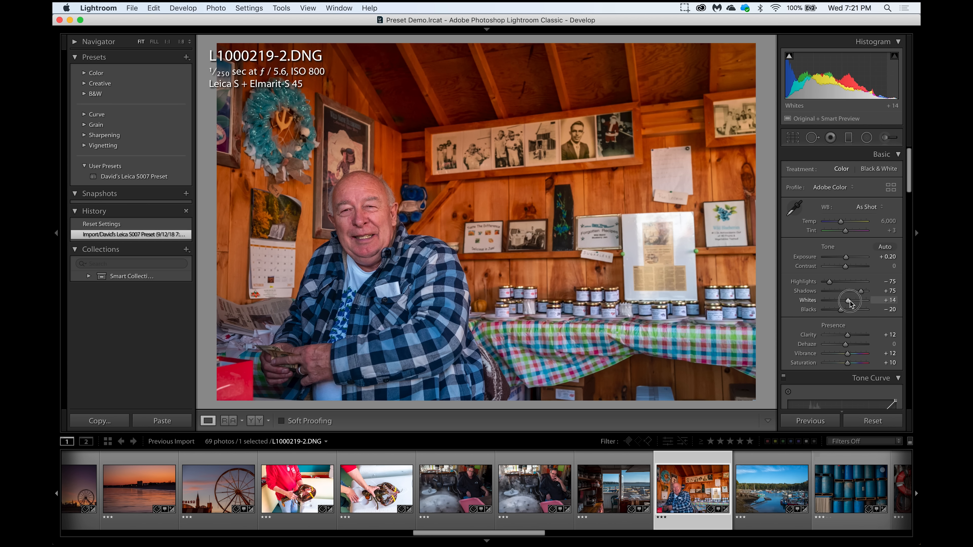
# Step: Set the portrait's Whites to +15 and its HSL Orange Saturation to −41 and Orange Hue to +20
pyautogui.moveTo(854, 301); pyautogui.dragTo(850, 304)
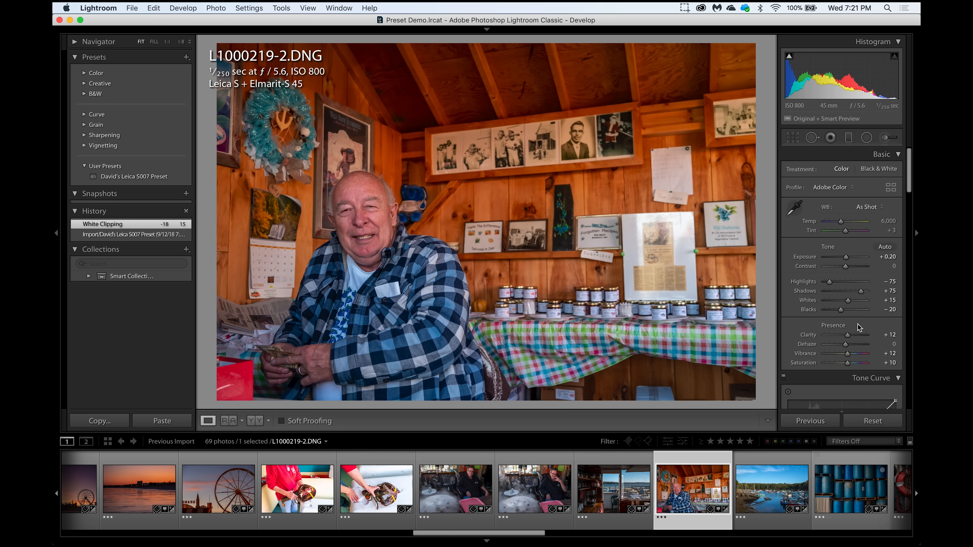
pyautogui.moveTo(910, 178); pyautogui.dragTo(912, 221)
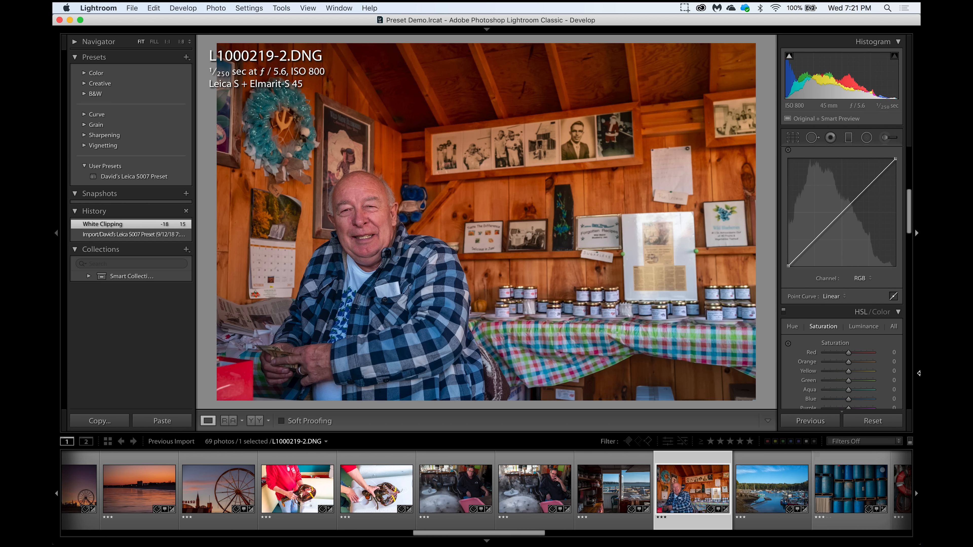
pyautogui.click(838, 362)
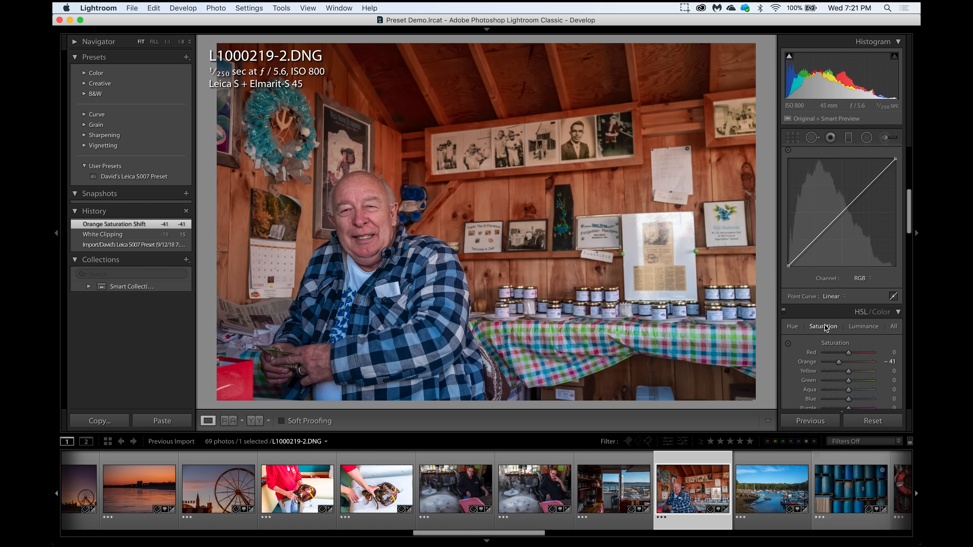
pyautogui.click(792, 327)
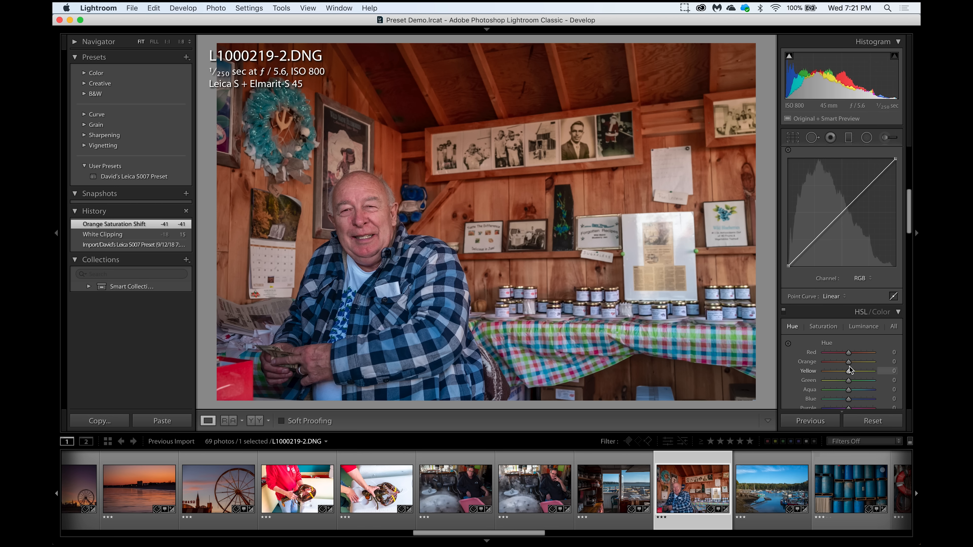
pyautogui.moveTo(850, 362); pyautogui.dragTo(854, 362)
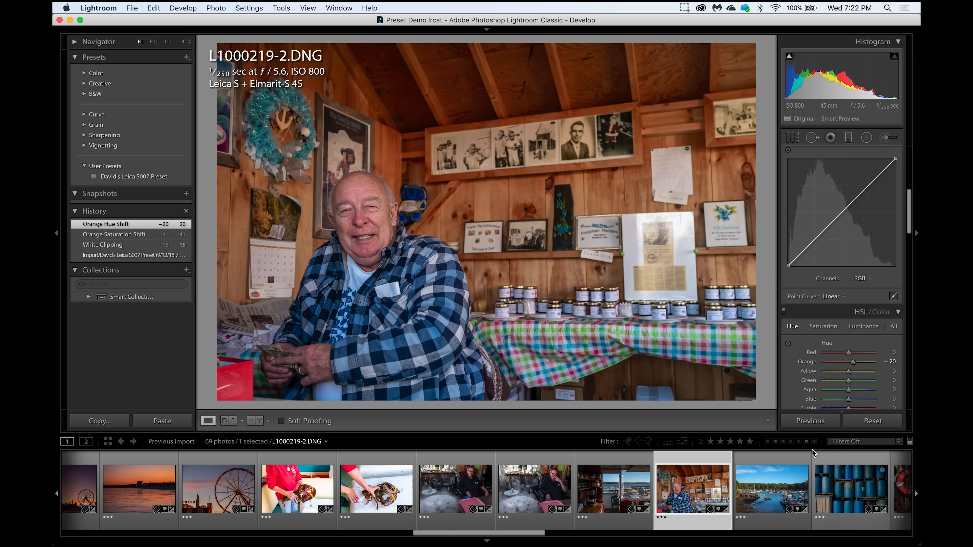
# Step: Open the blue barrels photo L1000226-2.DNG and set its Exposure to +0.30
pyautogui.click(829, 489)
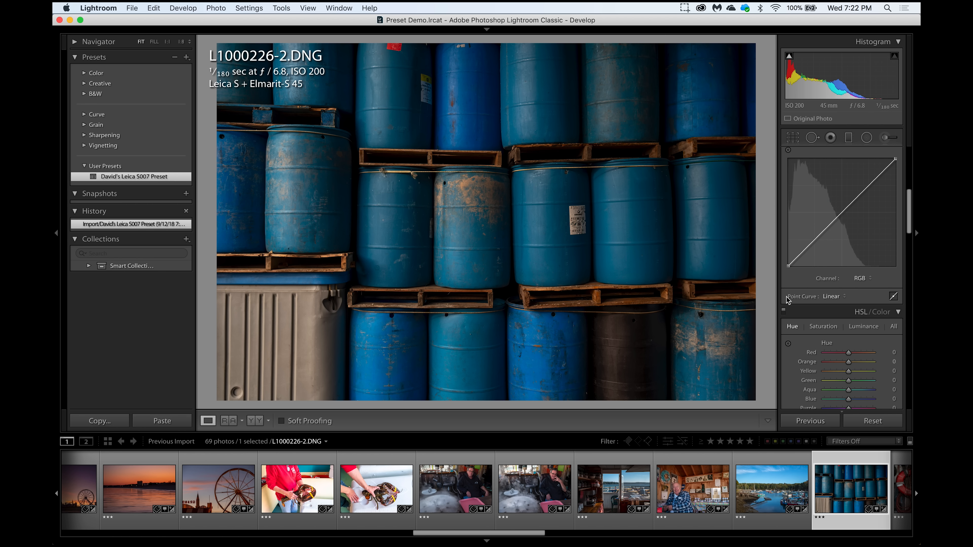
pyautogui.scroll(5, 894, 213)
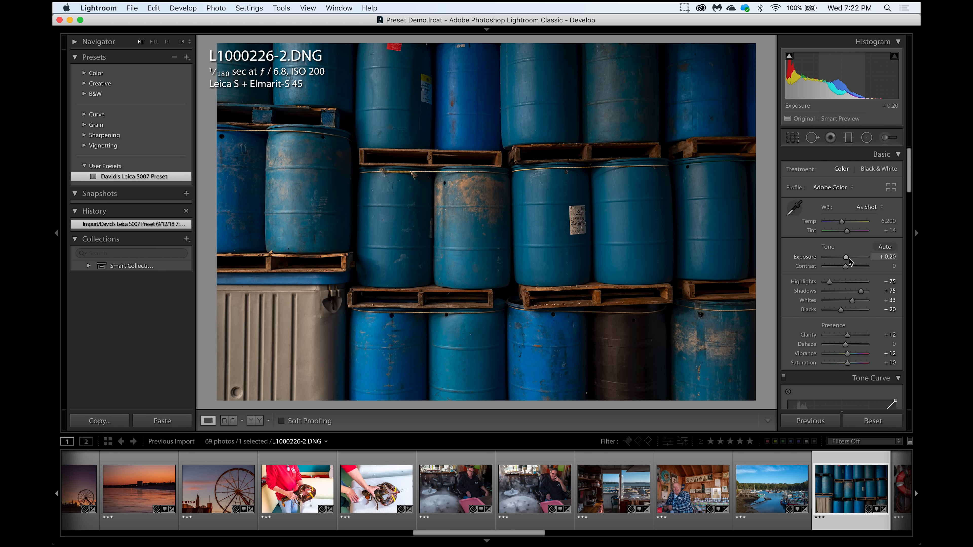
pyautogui.moveTo(848, 260); pyautogui.dragTo(850, 259)
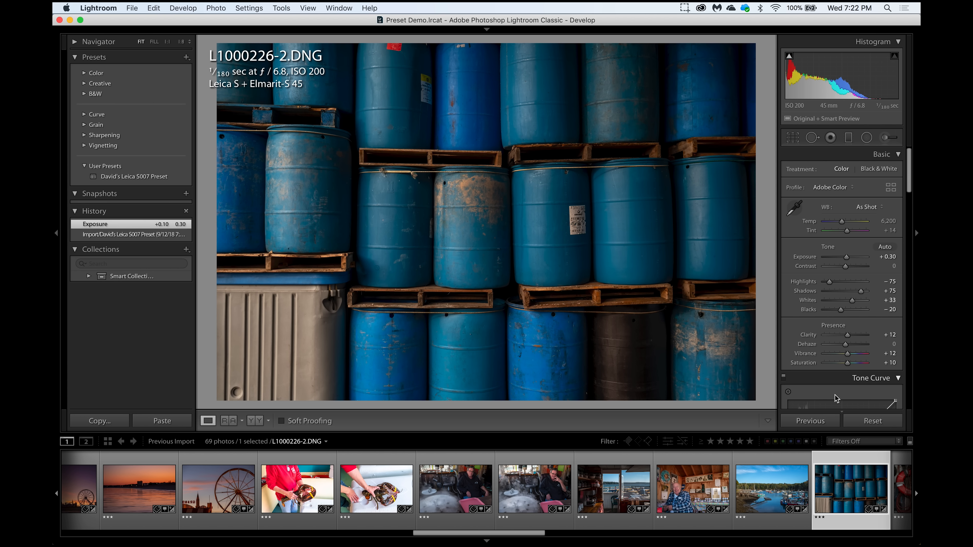
# Step: Open the life rings photo L1000228-2.DNG and set Temp to 6,109, Tint to +14 and Exposure to −0.35
pyautogui.click(898, 485)
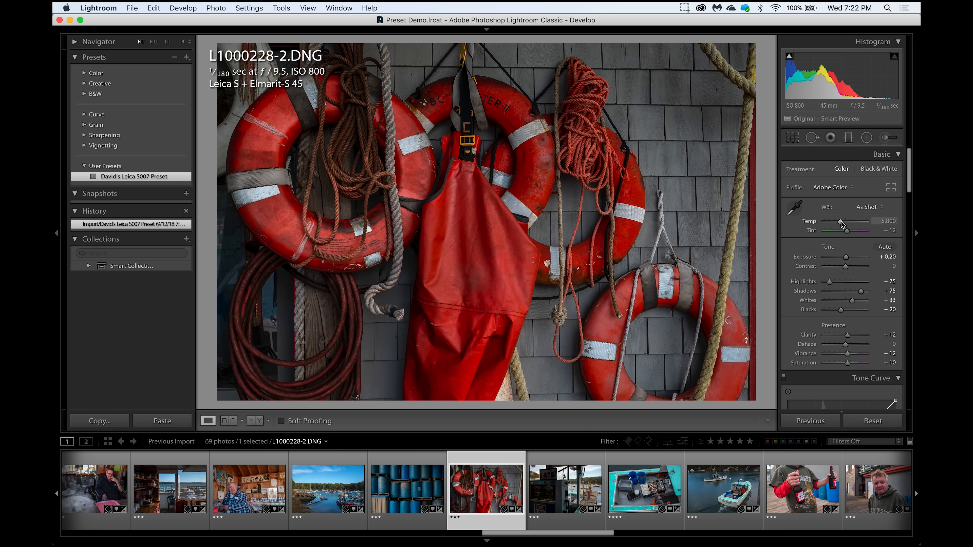
pyautogui.moveTo(841, 222); pyautogui.dragTo(842, 222)
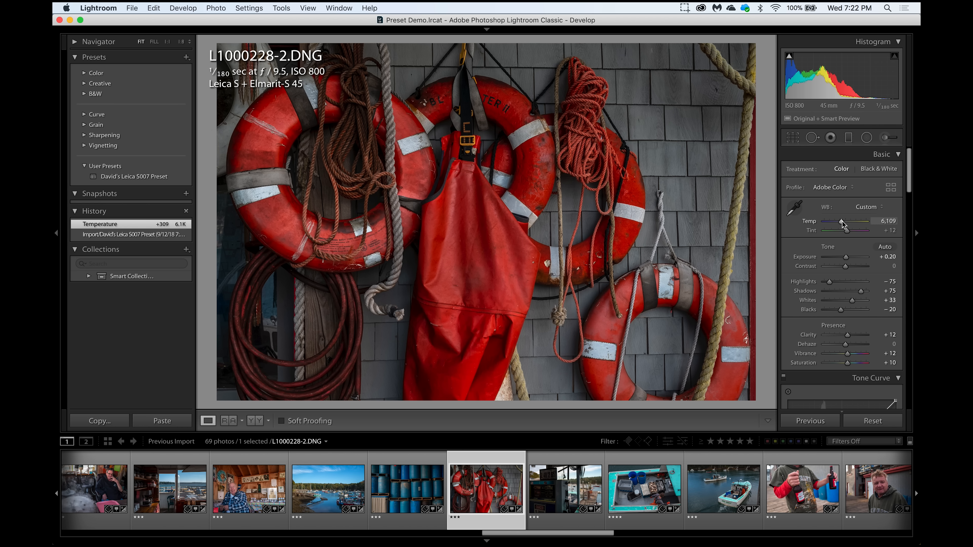
pyautogui.moveTo(846, 231); pyautogui.dragTo(846, 238)
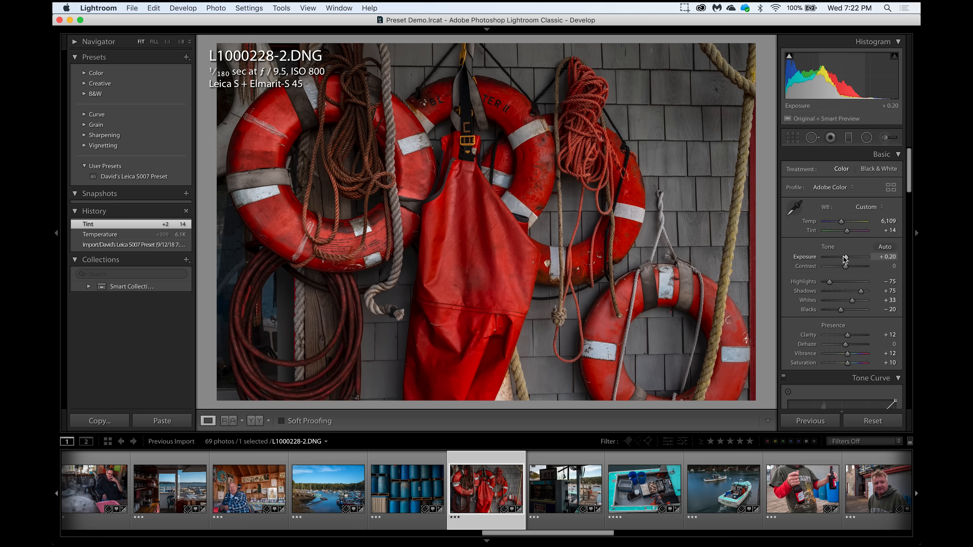
pyautogui.moveTo(846, 262); pyautogui.dragTo(846, 263)
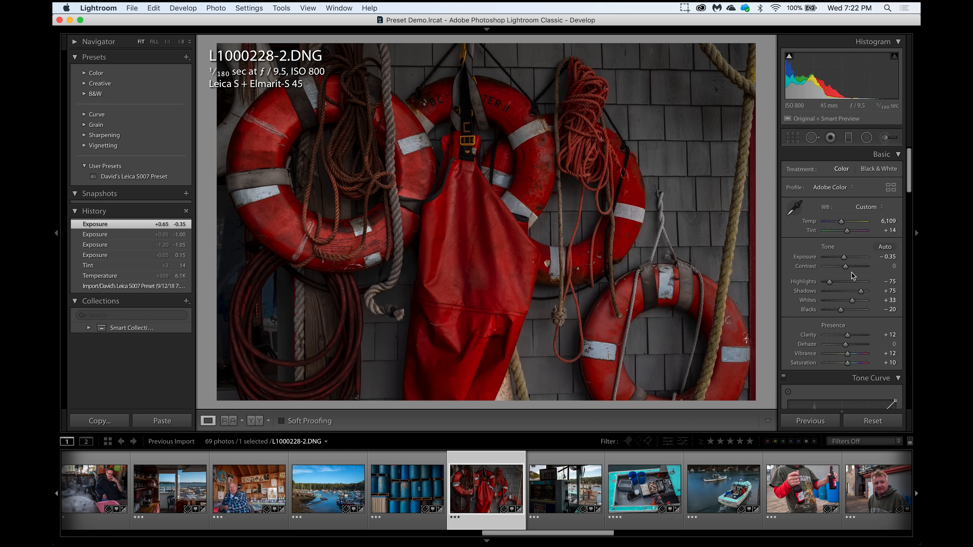
# Step: Set the life rings photo's Shadows to +100, Whites to +54 and Highlights to −94
pyautogui.click(868, 291)
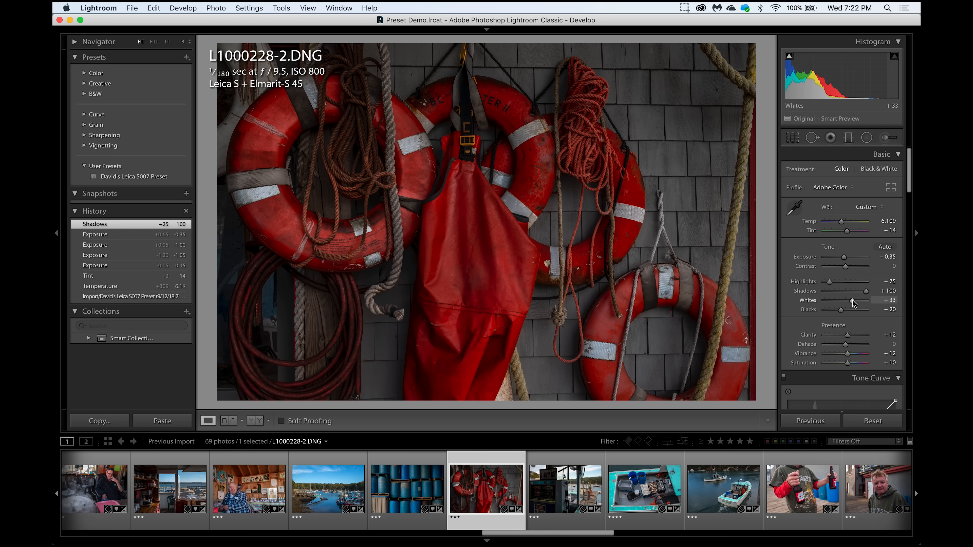
pyautogui.moveTo(853, 302); pyautogui.dragTo(857, 303)
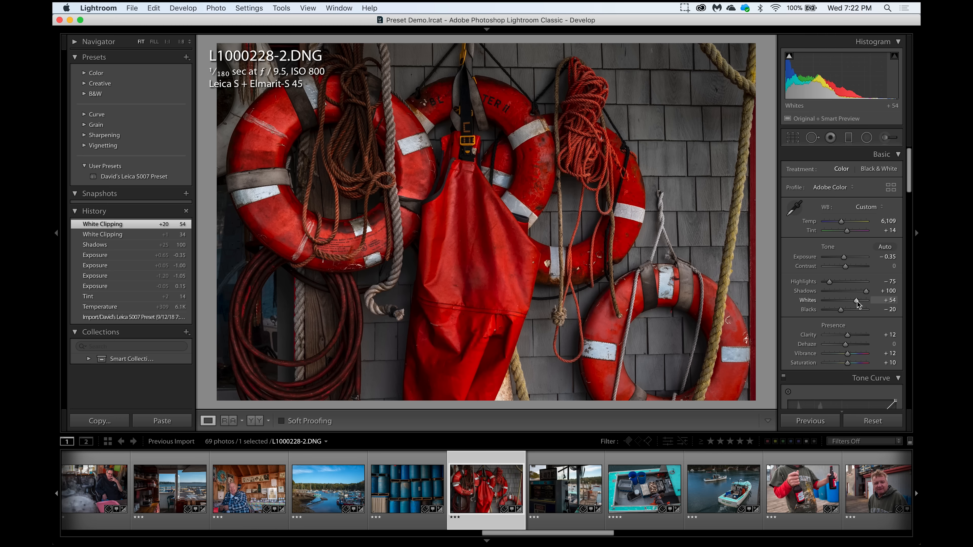
pyautogui.click(825, 282)
pyautogui.moveTo(825, 283); pyautogui.dragTo(821, 282)
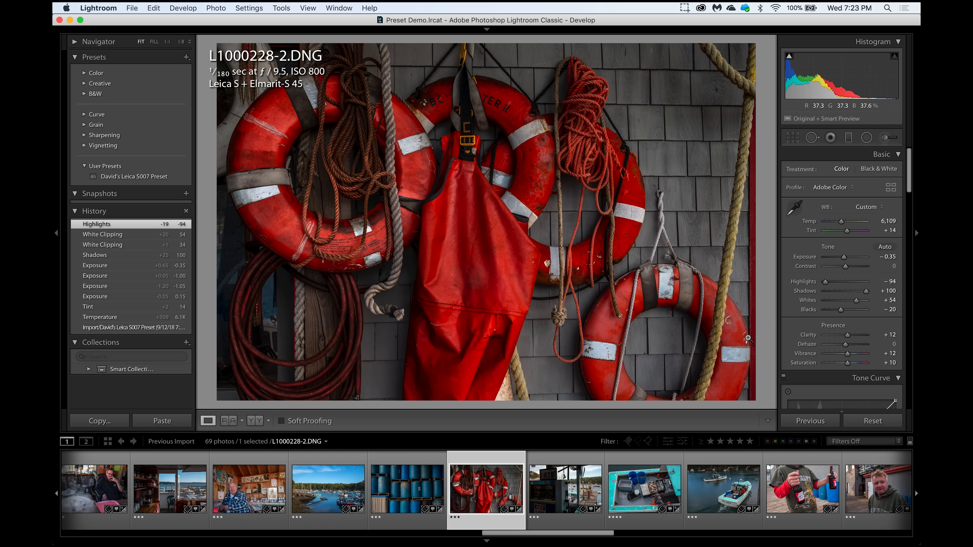
# Step: Open the lighthouse photo L1000376.DNG and set its Exposure to +0.05
pyautogui.click(881, 499)
pyautogui.scroll(-5, 728, 497)
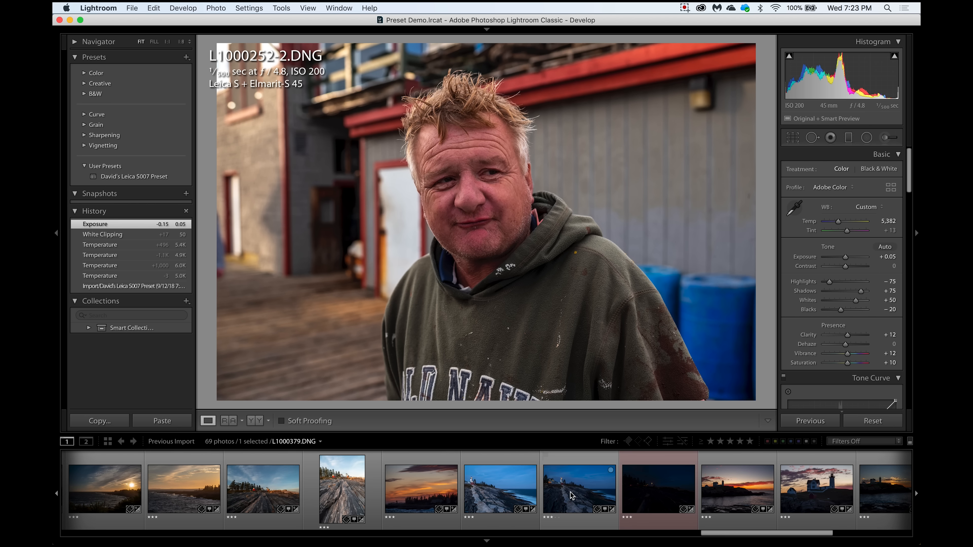
pyautogui.click(486, 507)
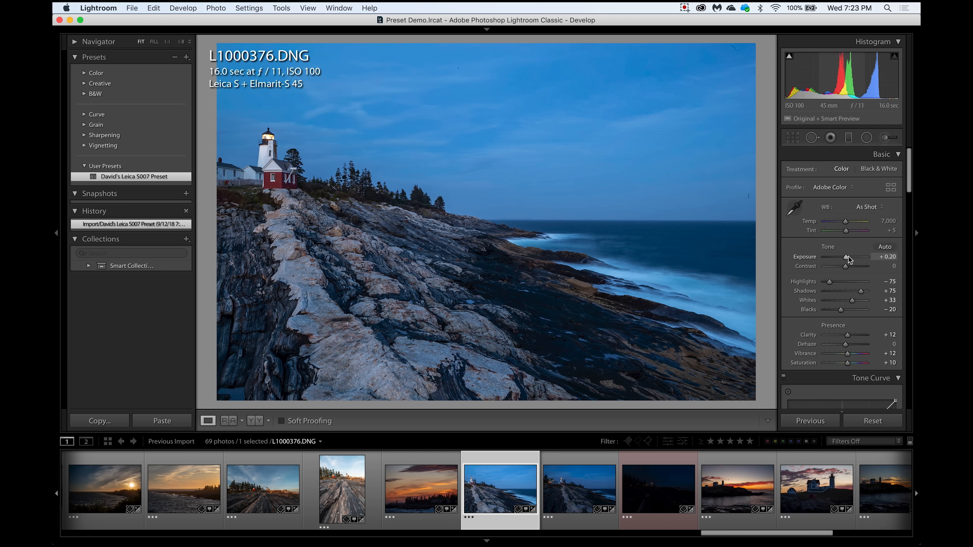
pyautogui.moveTo(847, 257); pyautogui.dragTo(846, 258)
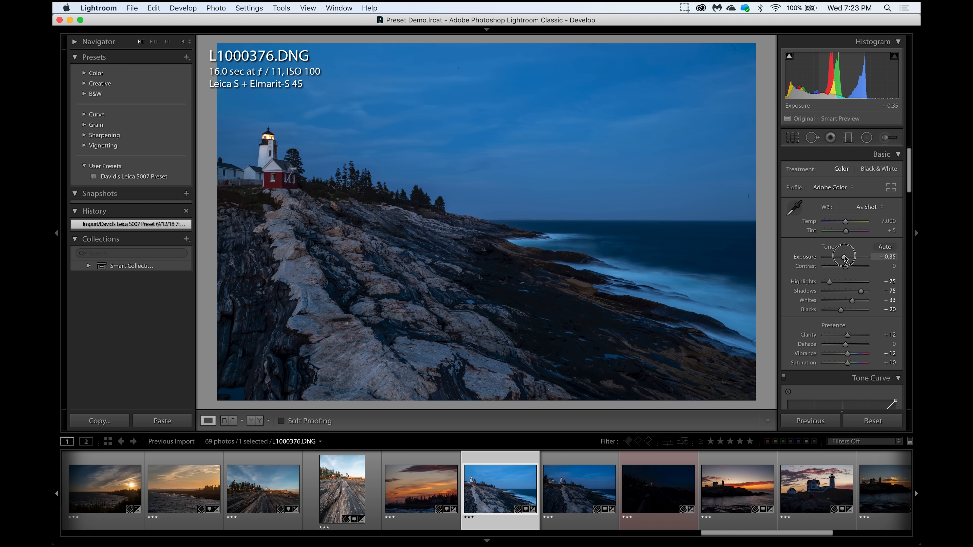
pyautogui.moveTo(845, 258); pyautogui.dragTo(847, 258)
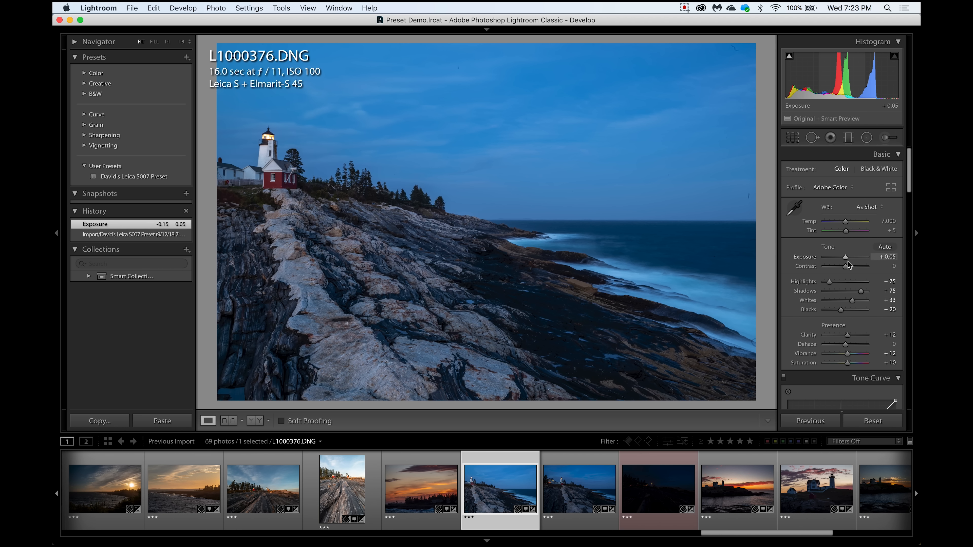
# Step: Open the dark night photo L1000383.DNG, inspect its lit buildings up close and set its Exposure to +2.80
pyautogui.click(662, 487)
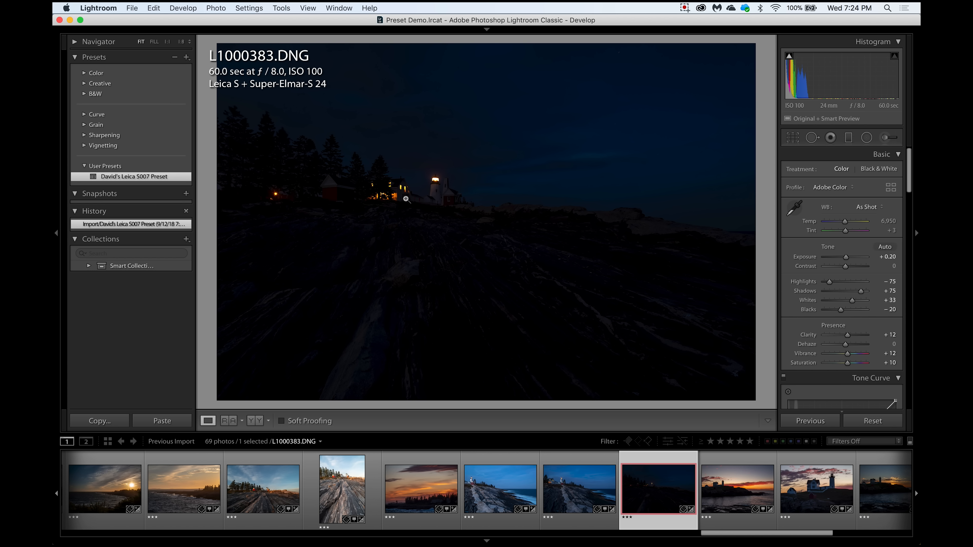
pyautogui.click(395, 189)
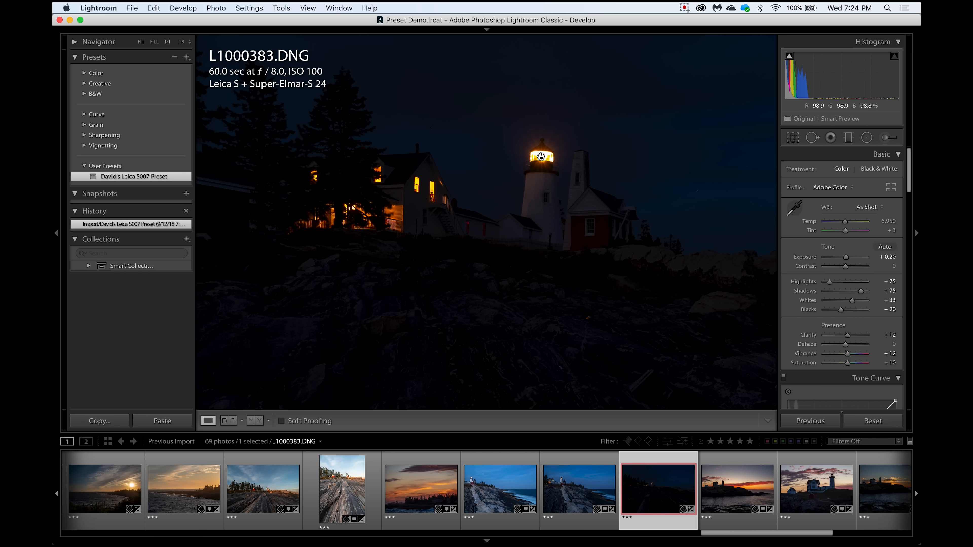
pyautogui.click(566, 204)
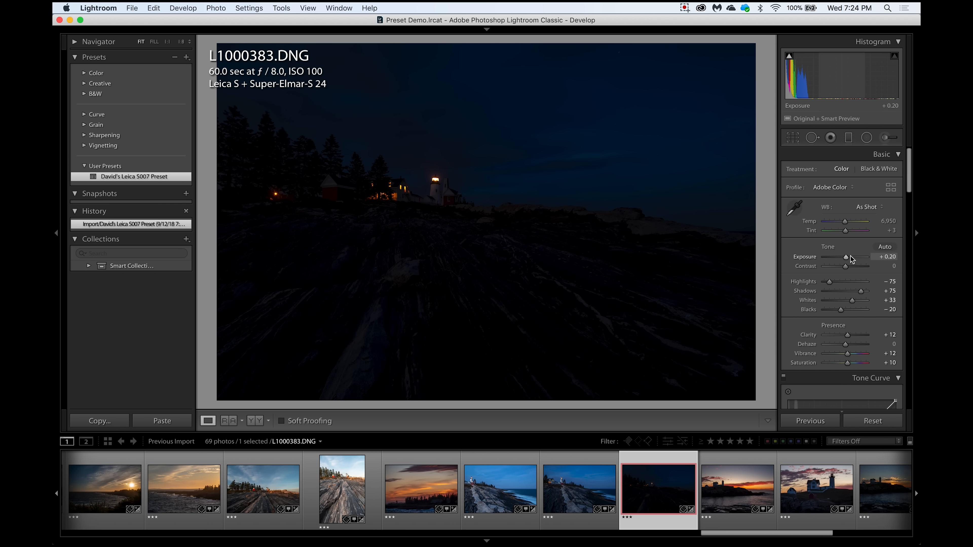
pyautogui.moveTo(847, 257); pyautogui.dragTo(859, 261)
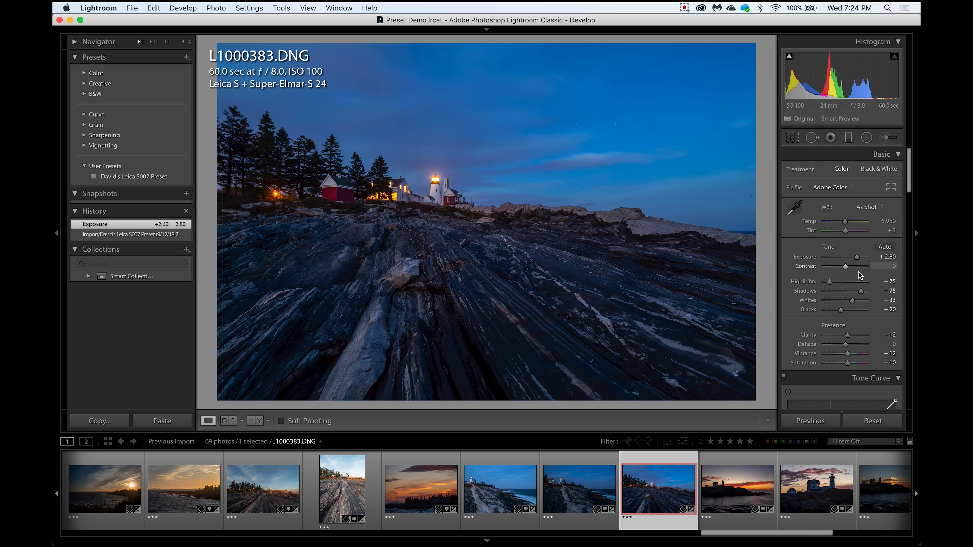
# Step: Set the night photo's Shadows to +86, Highlights to −100 and Vibrance to +18
pyautogui.moveTo(861, 291); pyautogui.dragTo(864, 291)
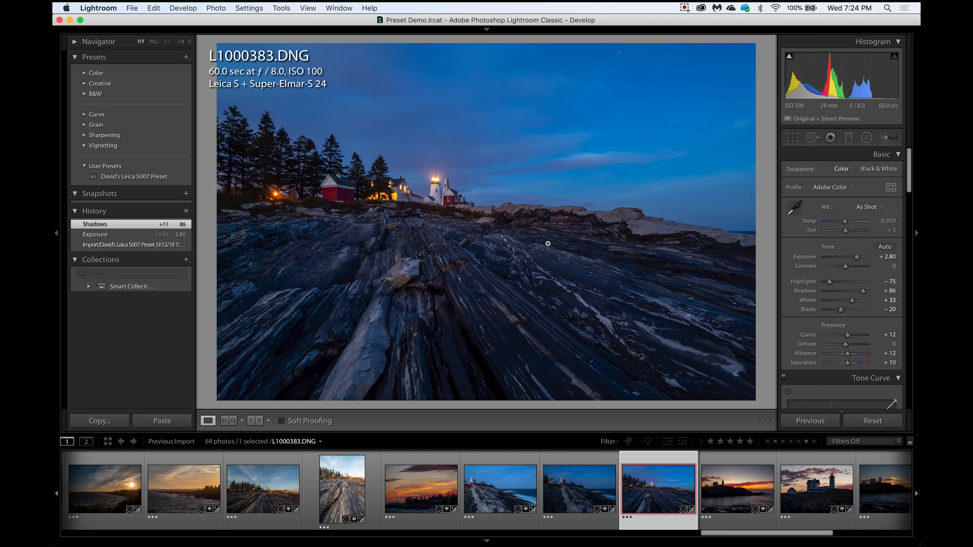
pyautogui.moveTo(824, 283); pyautogui.dragTo(817, 283)
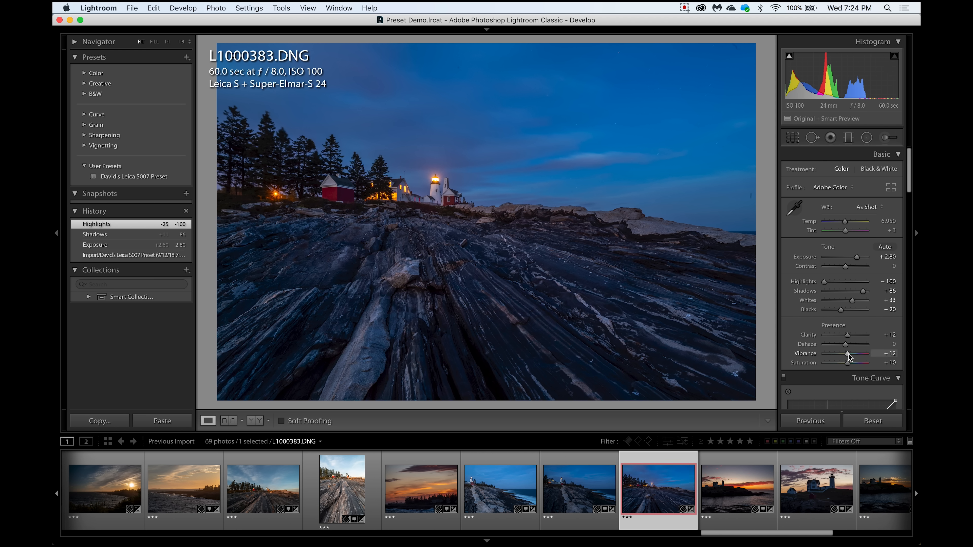
pyautogui.moveTo(848, 355); pyautogui.dragTo(850, 354)
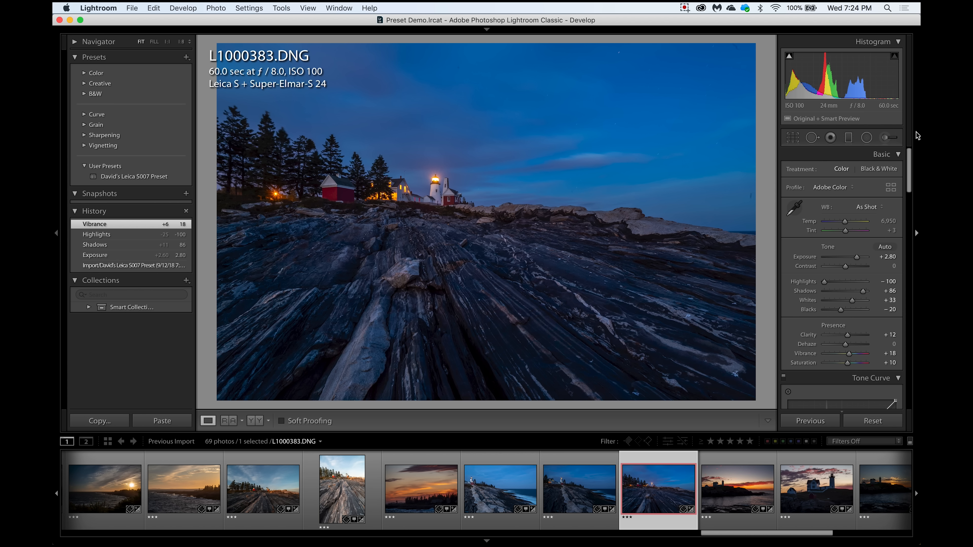
# Step: Set the night photo's HSL Blue Saturation to +20, Temp to 7,242 and Tint to +10
pyautogui.moveTo(910, 189); pyautogui.dragTo(911, 253)
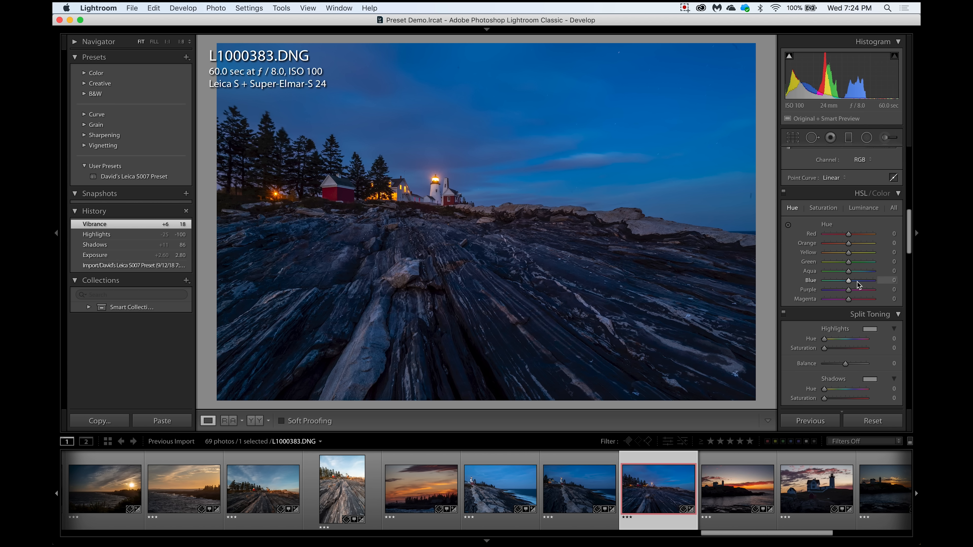
pyautogui.click(823, 208)
pyautogui.moveTo(849, 280); pyautogui.dragTo(859, 281)
pyautogui.moveTo(859, 280); pyautogui.dragTo(854, 281)
pyautogui.moveTo(910, 230); pyautogui.dragTo(908, 169)
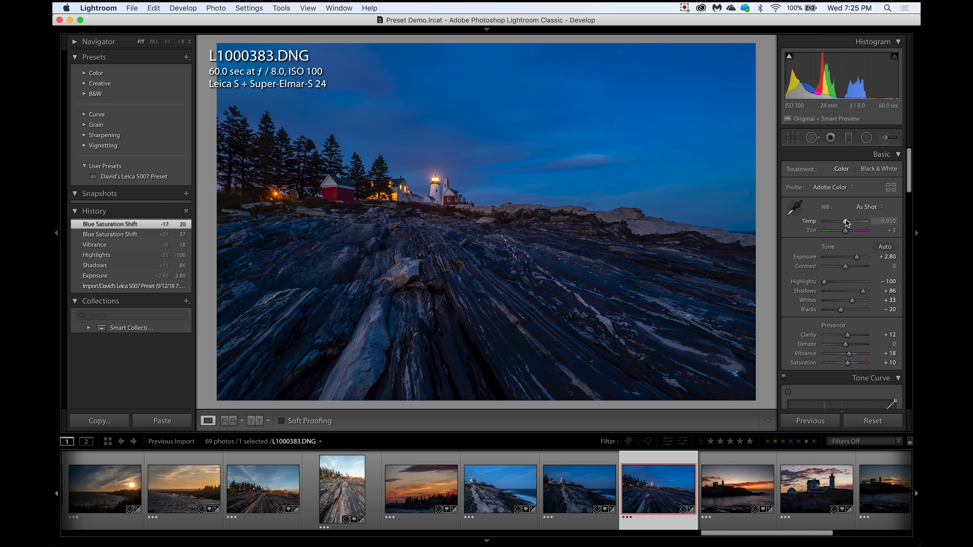
pyautogui.moveTo(846, 223); pyautogui.dragTo(850, 234)
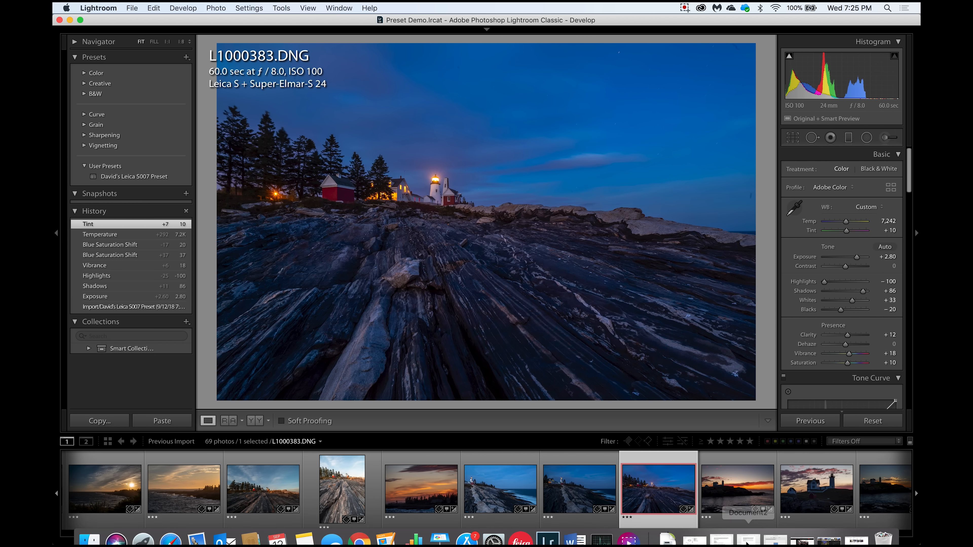
# Step: Open the dark sunrise lighthouse photo L1000492.DNG and set its Exposure to +2.10
pyautogui.hscroll(5, 737, 535)
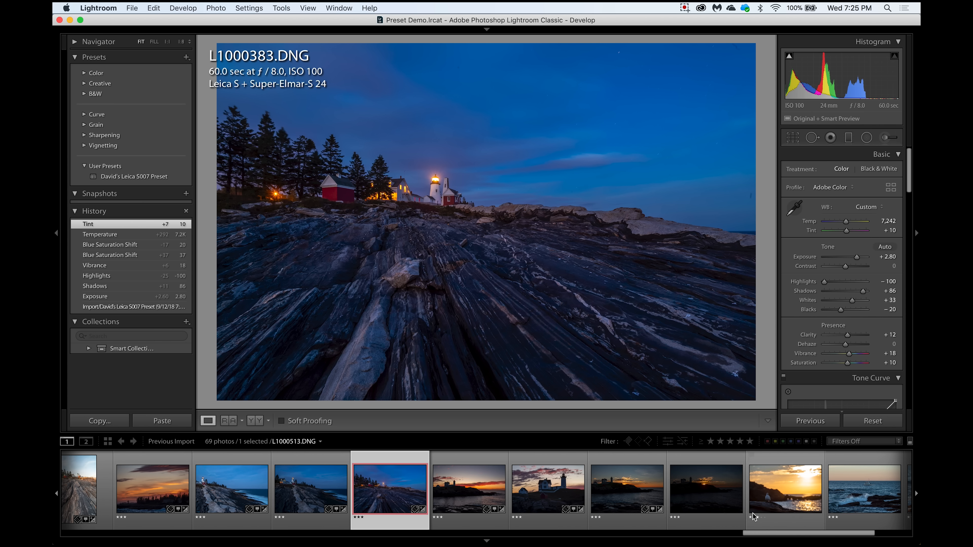
pyautogui.click(721, 506)
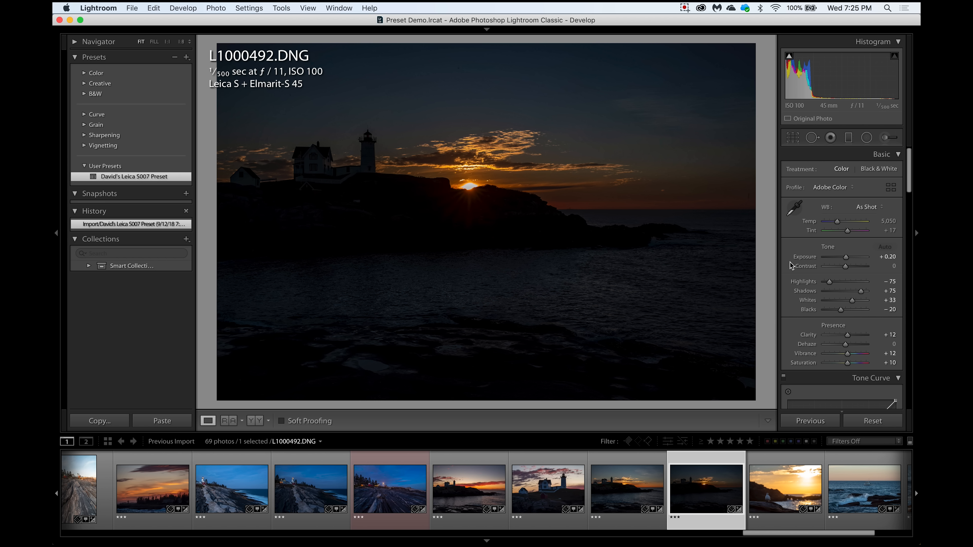
pyautogui.moveTo(848, 257); pyautogui.dragTo(856, 261)
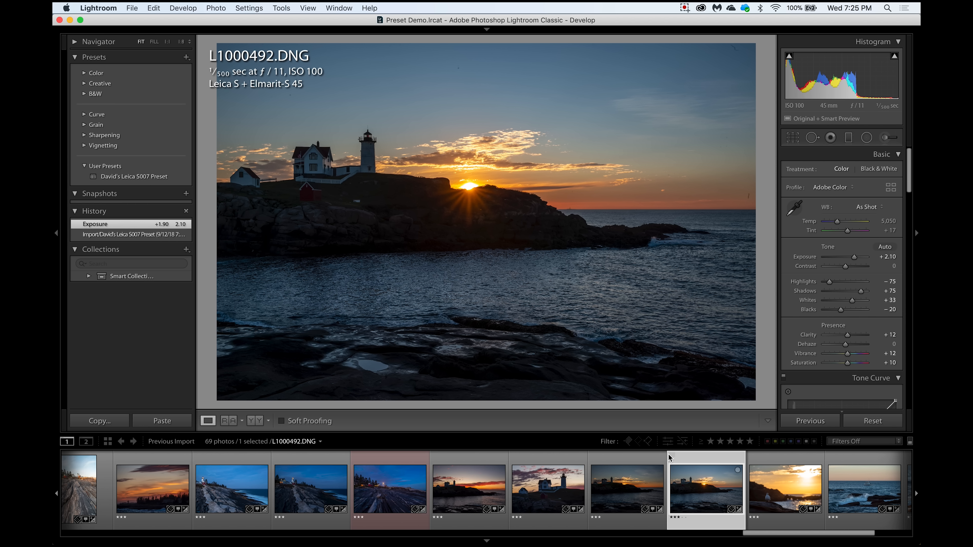
# Step: View the seagull photo L1000513.DNG and the boat photo L1000518.DNG
pyautogui.click(788, 489)
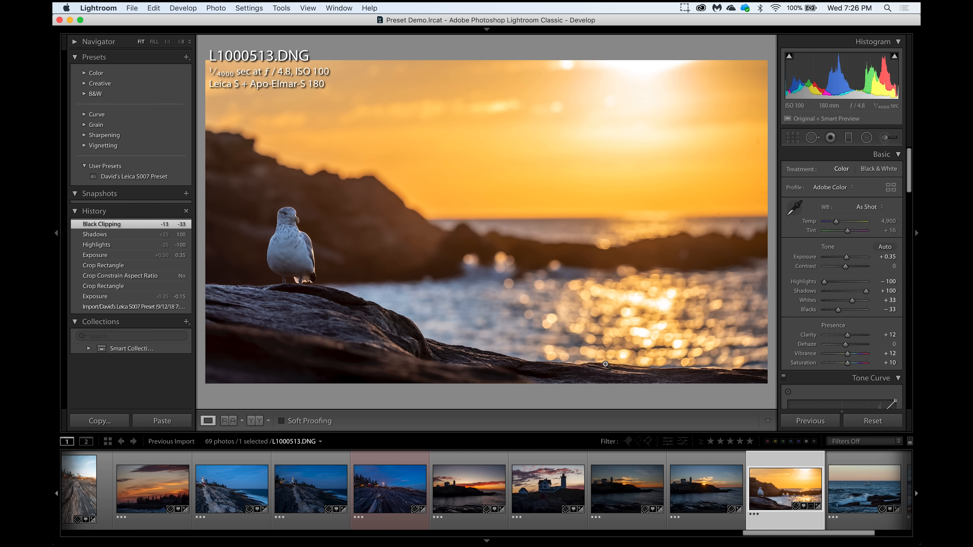
pyautogui.click(851, 483)
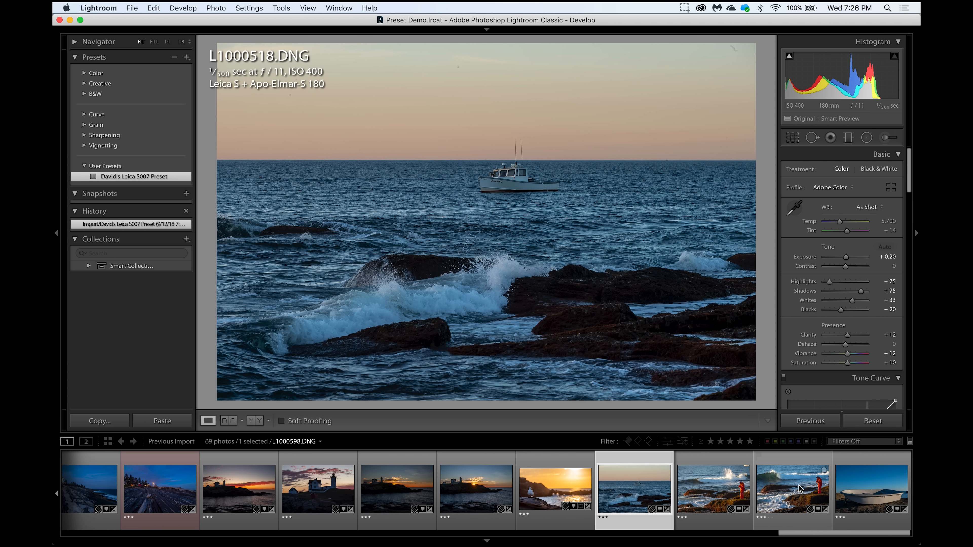
# Step: Open the fisherman photo L1000598.DNG and compare its reset settings with the imported preset state, finishing on the imported state
pyautogui.click(802, 487)
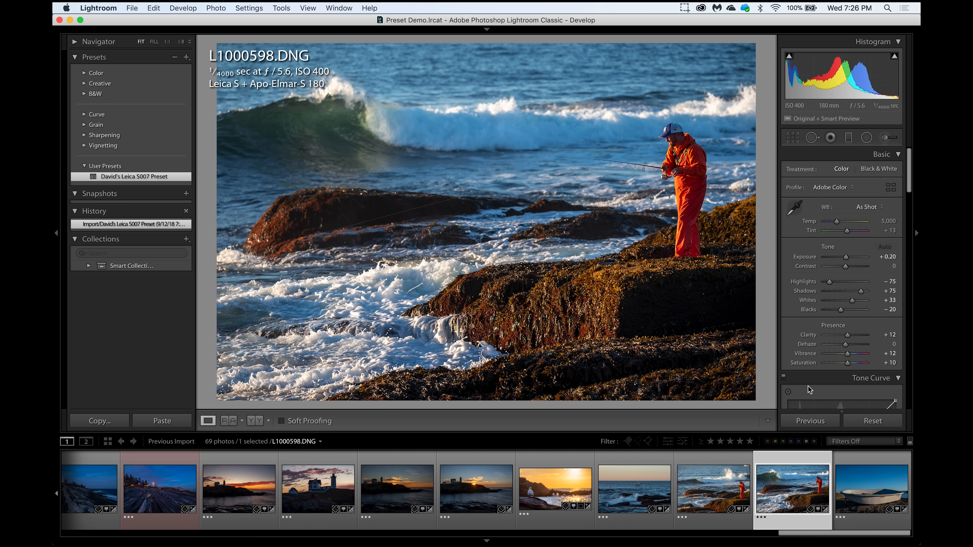
pyautogui.click(872, 421)
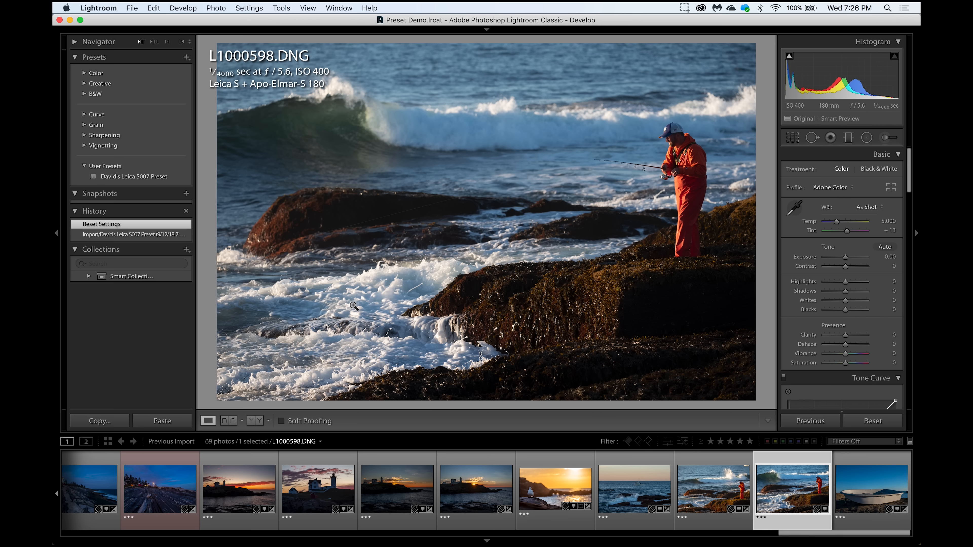
pyautogui.click(154, 235)
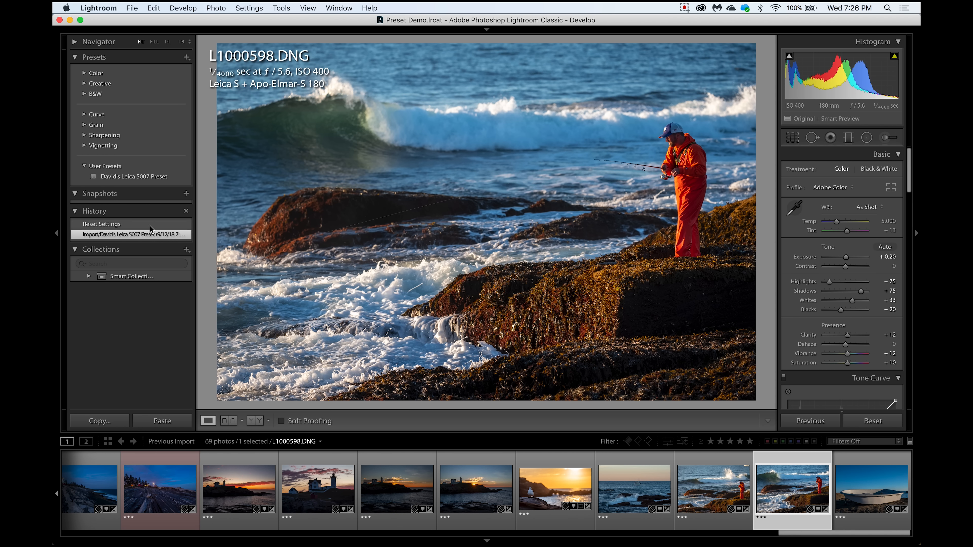
pyautogui.click(150, 226)
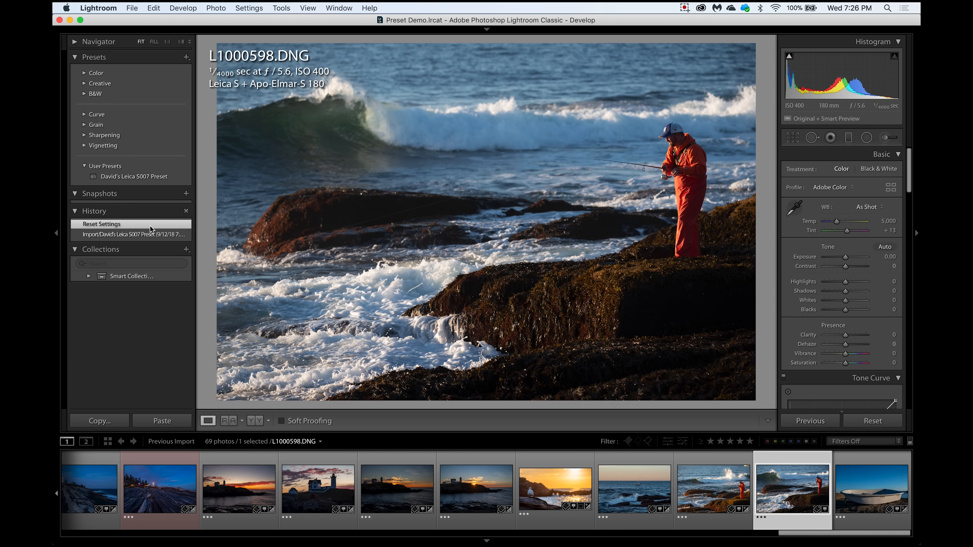
pyautogui.click(142, 237)
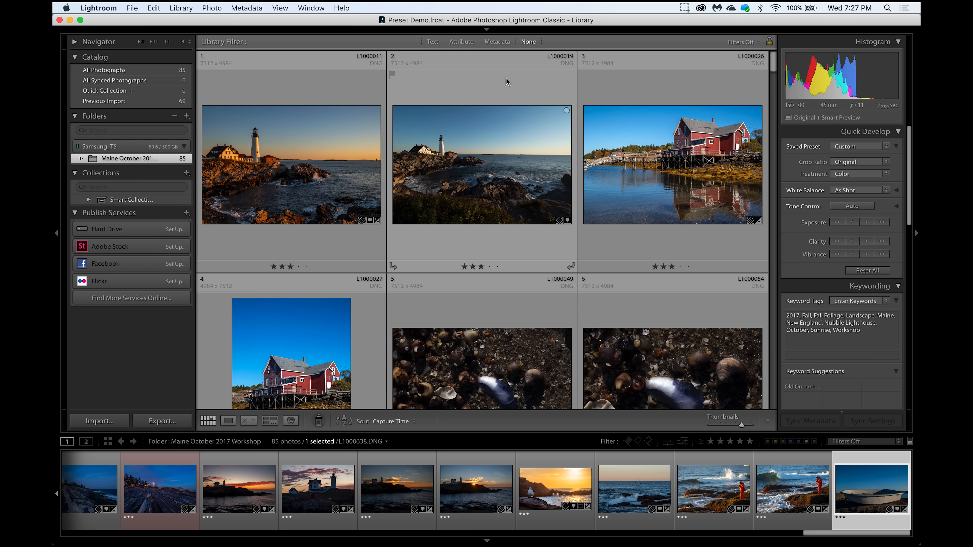
# Step: Open the lighthouse photo L1000019.DNG from the Maine October 2017 Workshop folder for developing
pyautogui.click(418, 183)
pyautogui.press('d')
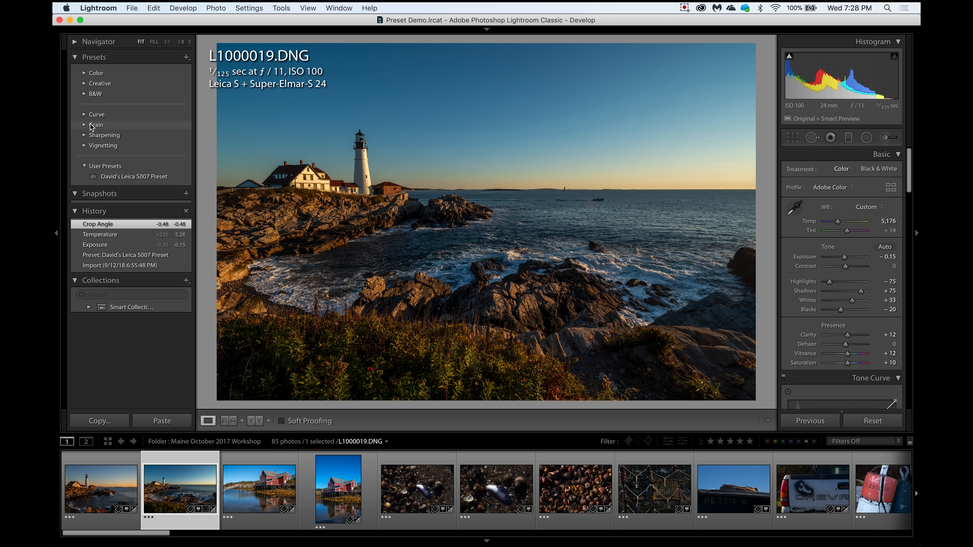
# Step: Apply the B&W Landscape preset to the lighthouse photo and set Blacks to −14, Whites to +8 and Highlights to −96
pyautogui.click(85, 94)
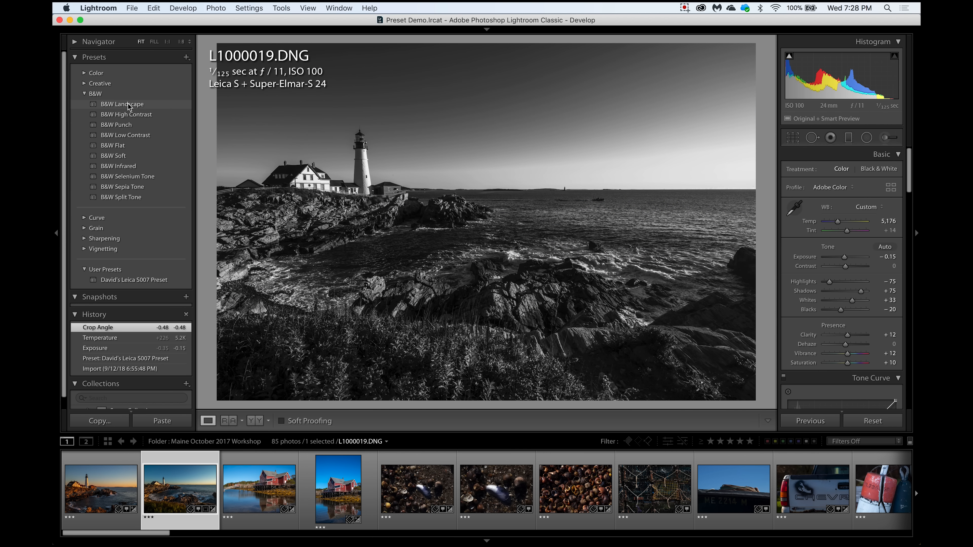
pyautogui.click(129, 106)
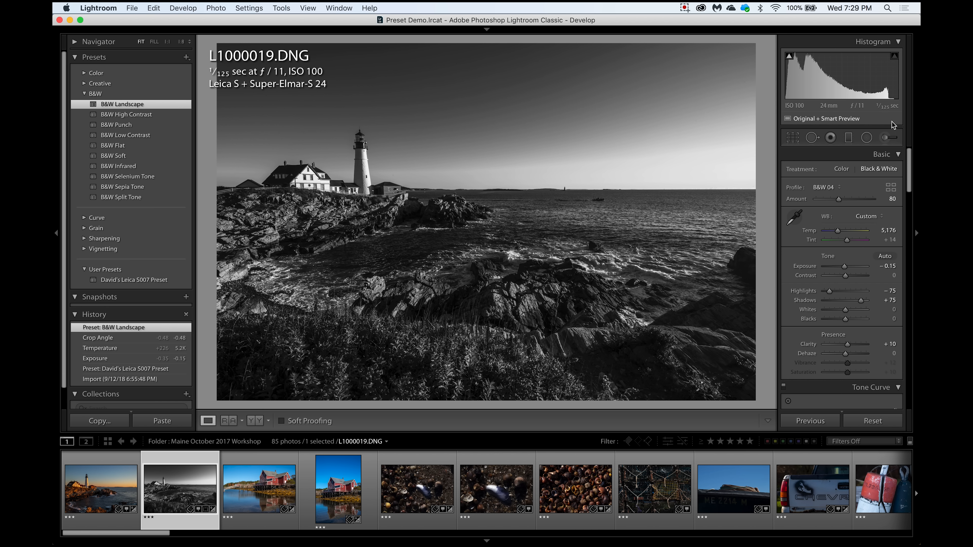
pyautogui.moveTo(910, 165)
pyautogui.mouseDown()
pyautogui.moveTo(907, 179)
pyautogui.moveTo(904, 169)
pyautogui.mouseUp()
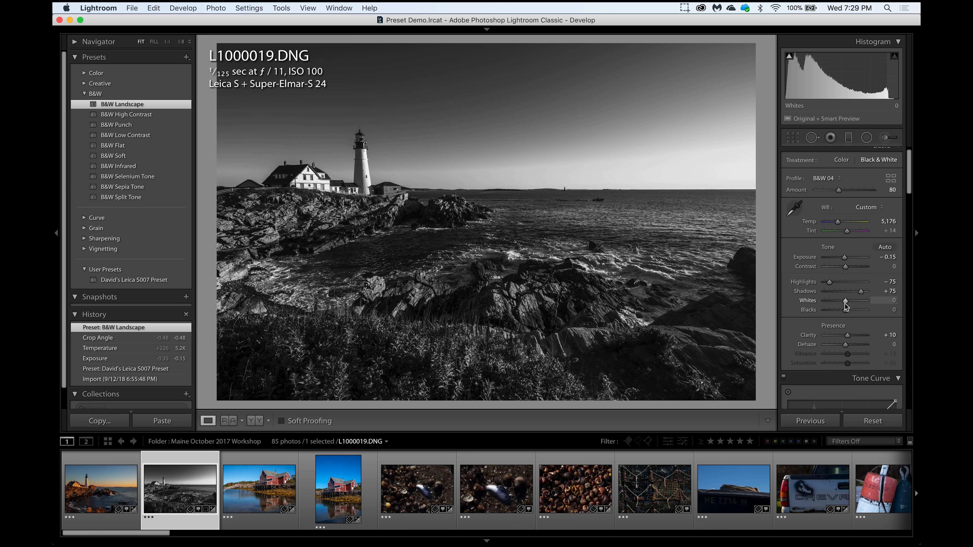
pyautogui.moveTo(845, 309); pyautogui.dragTo(825, 285)
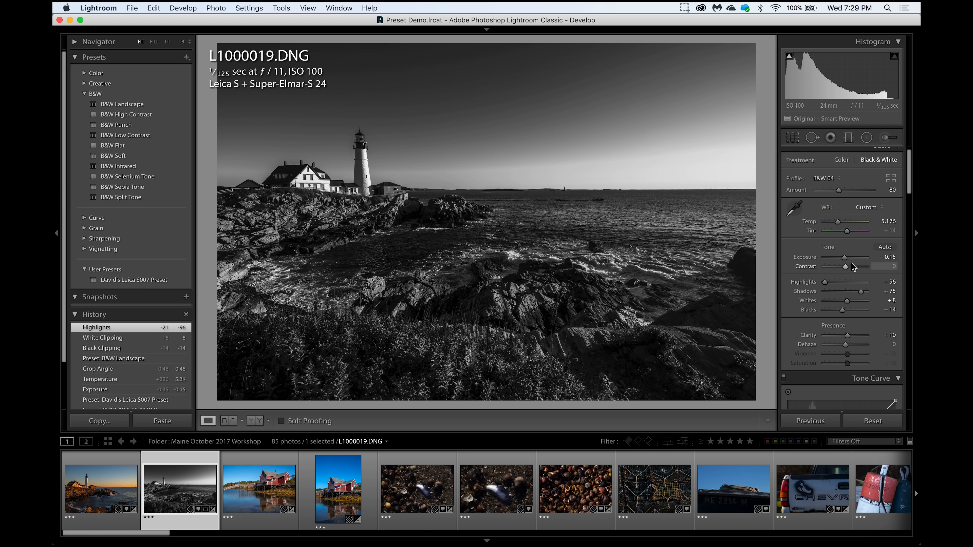
# Step: Apply the automatic Black & White Mix and set its Blue to +52 and Aqua to +15
pyautogui.moveTo(909, 192); pyautogui.dragTo(912, 244)
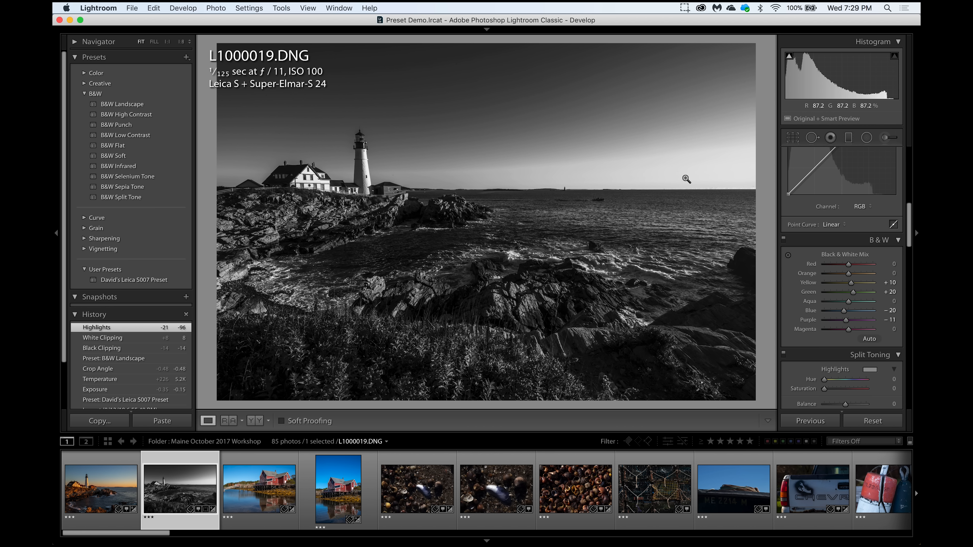
pyautogui.click(870, 339)
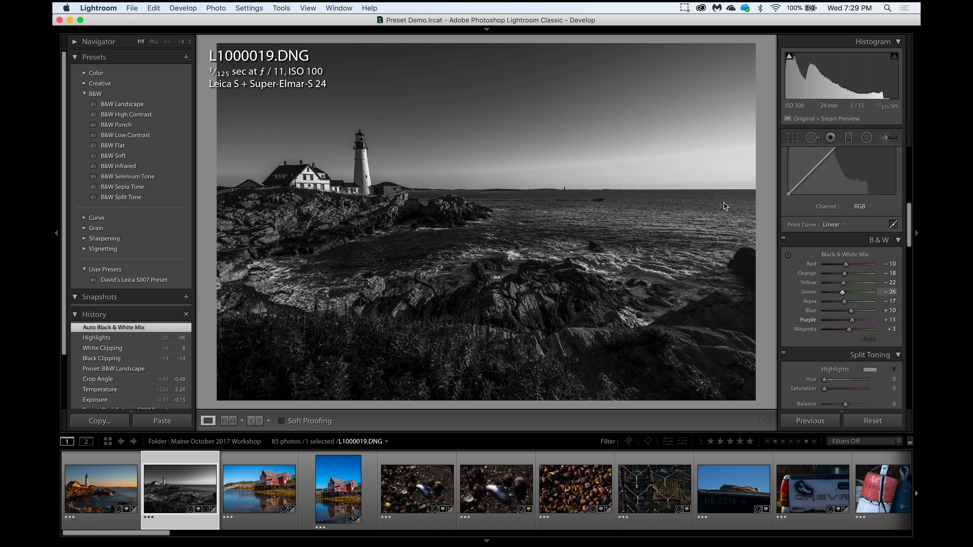
pyautogui.moveTo(852, 311); pyautogui.dragTo(793, 297)
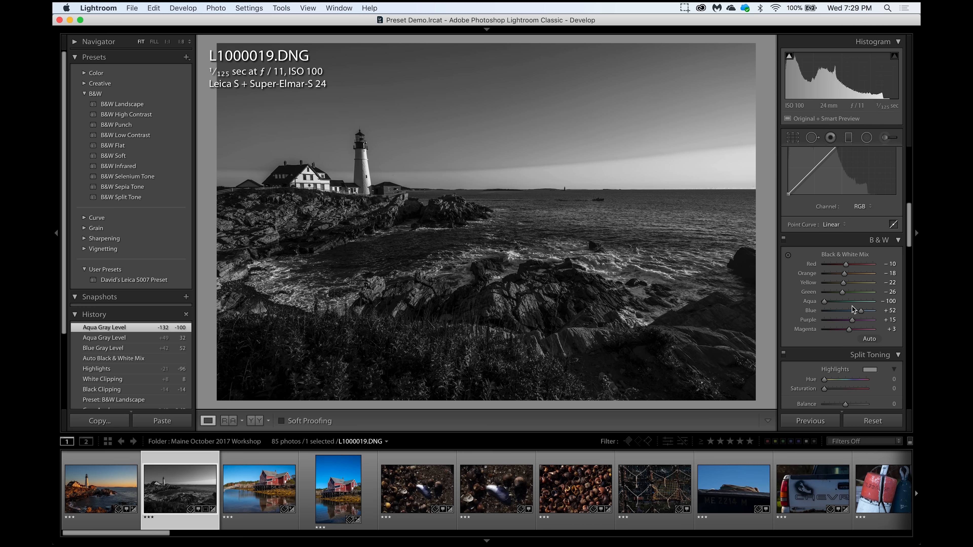
pyautogui.click(852, 302)
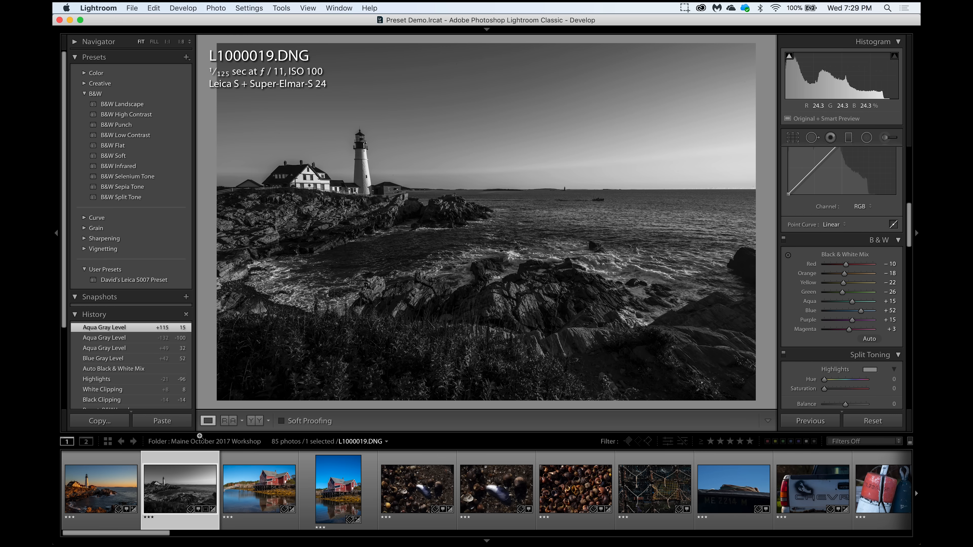
# Step: Return the lighthouse photo to the history state where the Leica S007 user preset was applied
pyautogui.scroll(-1, 138, 363)
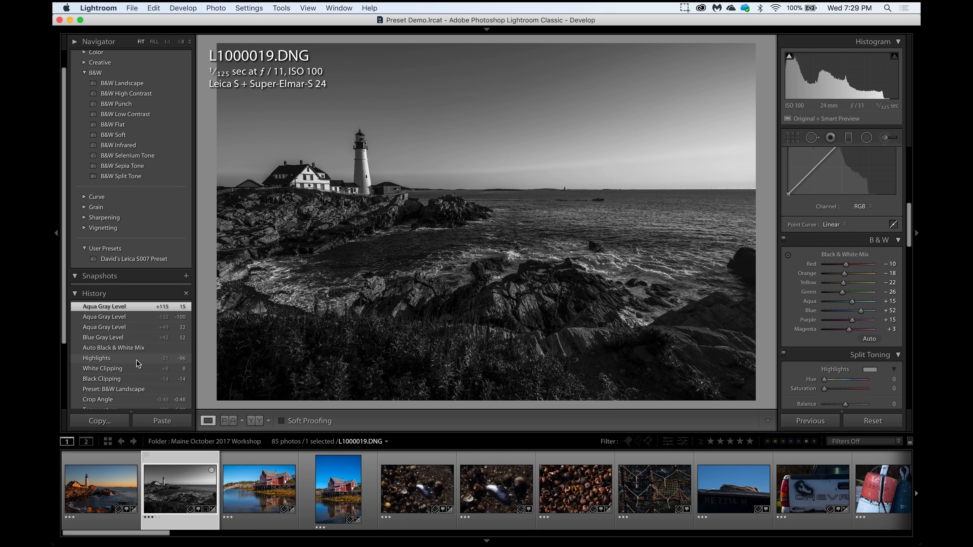
pyautogui.scroll(-4, 138, 363)
pyautogui.click(124, 349)
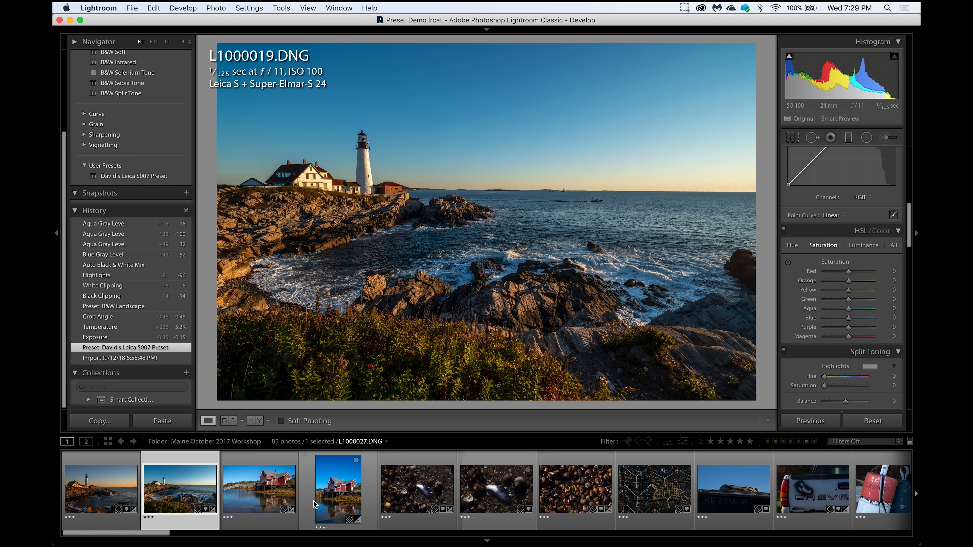
# Step: Open the lighthouse photo L1000283.DNG, try the B&W Landscape preset on it and return it to its import history state
pyautogui.moveTo(163, 533); pyautogui.dragTo(464, 514)
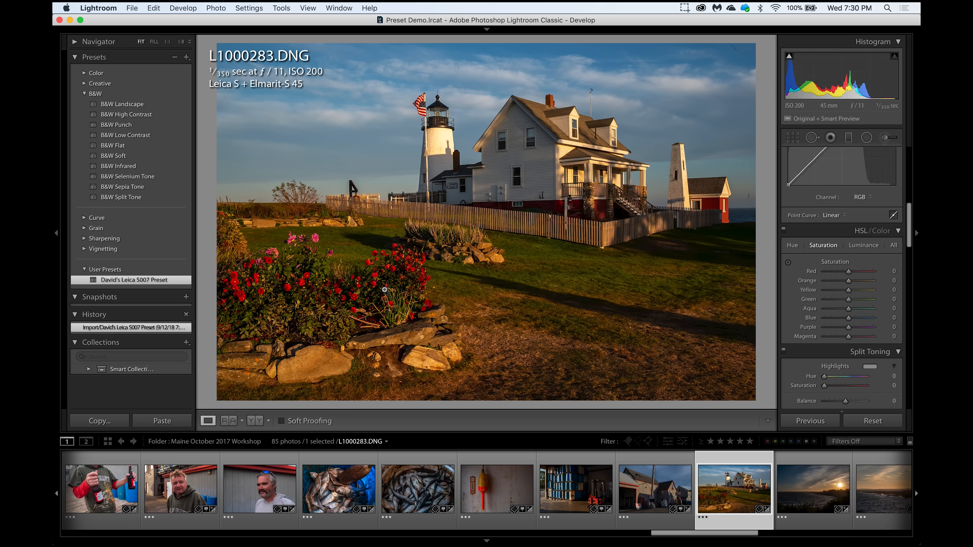
pyautogui.click(144, 107)
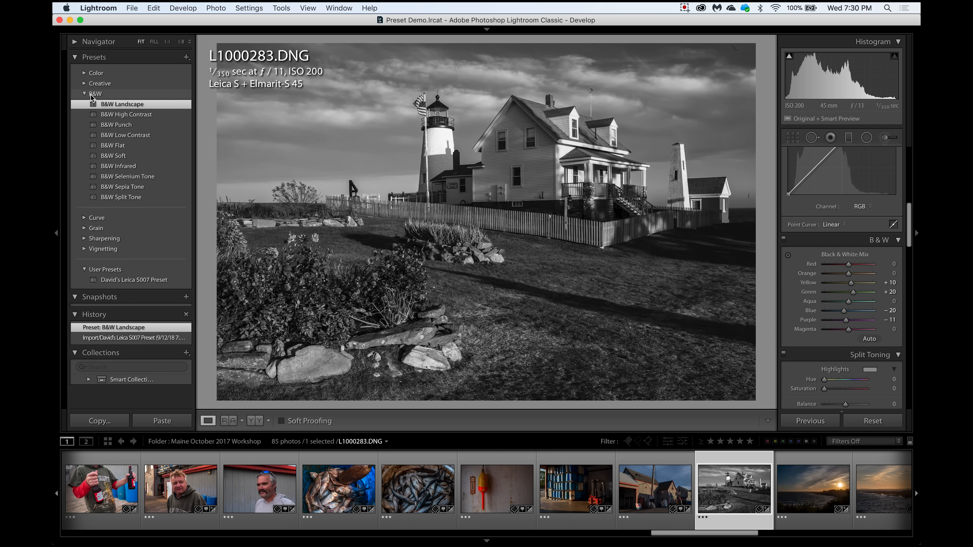
pyautogui.click(134, 338)
# Step: Convert L1000283.DNG to Black & White and set its mix to Red +28, Orange +28, Yellow +10, Aqua −12, Blue −67 and Purple +11
pyautogui.scroll(10, 866, 165)
pyautogui.click(880, 171)
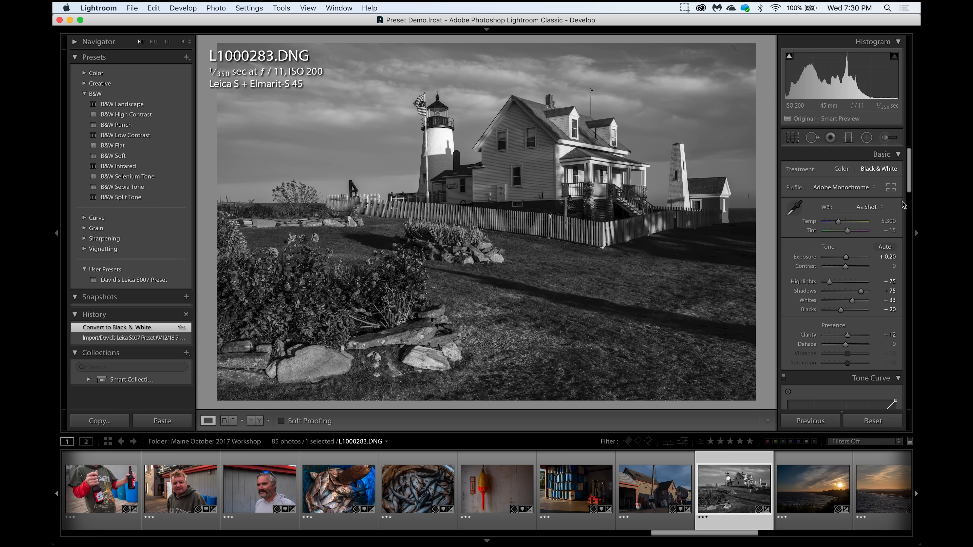
pyautogui.moveTo(911, 187); pyautogui.dragTo(911, 249)
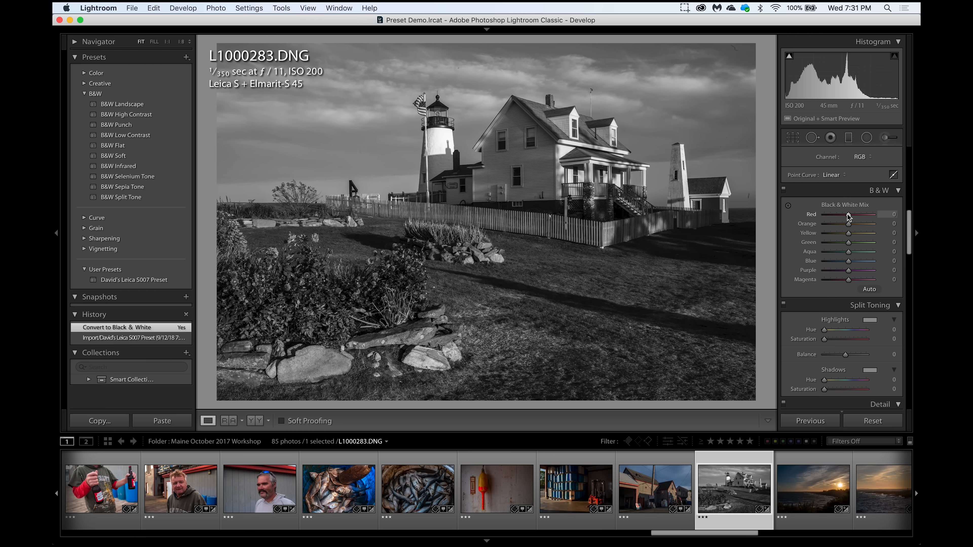
pyautogui.moveTo(849, 215)
pyautogui.mouseDown()
pyautogui.moveTo(863, 215)
pyautogui.moveTo(854, 215)
pyautogui.mouseUp()
pyautogui.moveTo(849, 224); pyautogui.dragTo(851, 224)
pyautogui.moveTo(849, 261)
pyautogui.mouseDown()
pyautogui.moveTo(832, 261)
pyautogui.moveTo(846, 266)
pyautogui.moveTo(846, 254)
pyautogui.mouseUp()
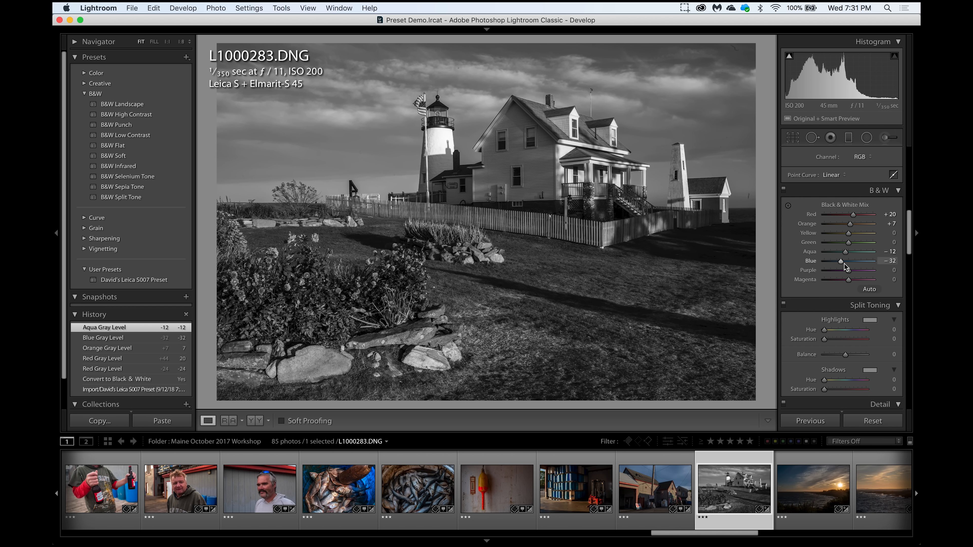
pyautogui.moveTo(849, 271); pyautogui.dragTo(851, 271)
pyautogui.moveTo(851, 226); pyautogui.dragTo(832, 263)
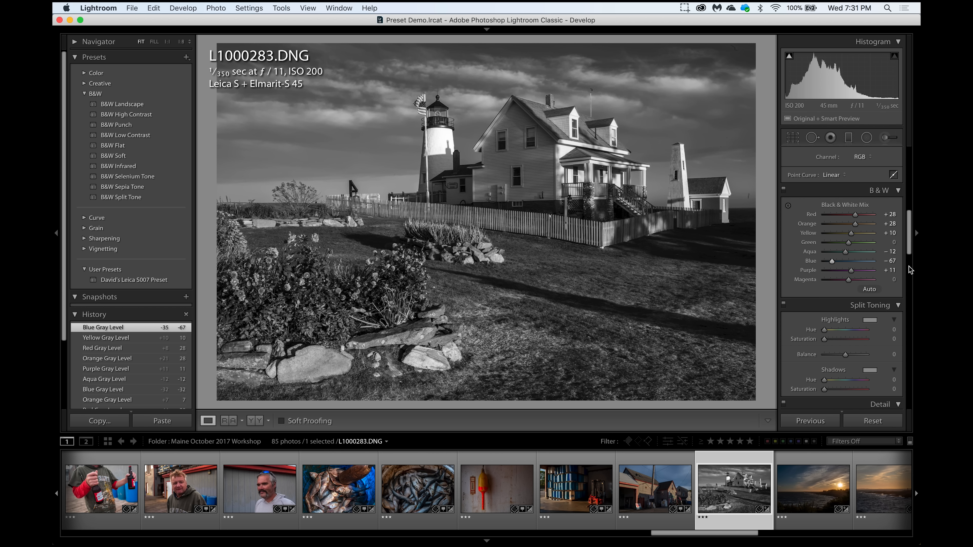
# Step: Set the photo's Exposure to +0.05, Highlights to −100, Shadows to +91, Whites to +27, Blacks to −40 and Clarity to +22
pyautogui.moveTo(909, 248); pyautogui.dragTo(901, 180)
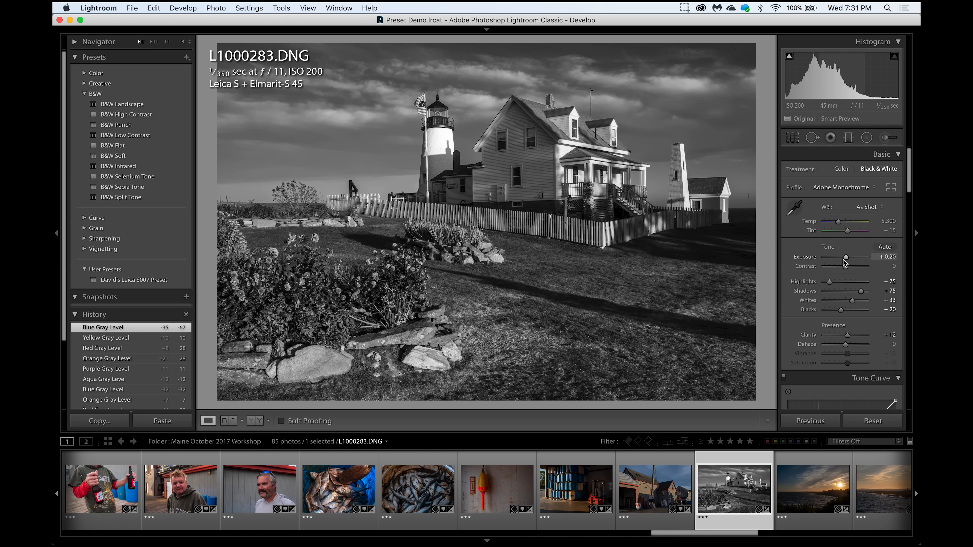
pyautogui.moveTo(826, 283); pyautogui.dragTo(824, 283)
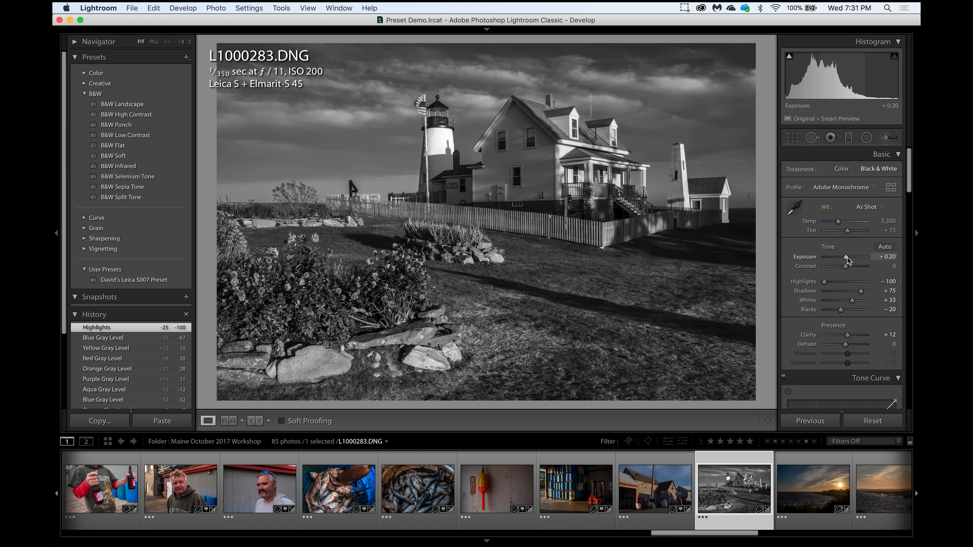
pyautogui.moveTo(846, 257); pyautogui.dragTo(847, 257)
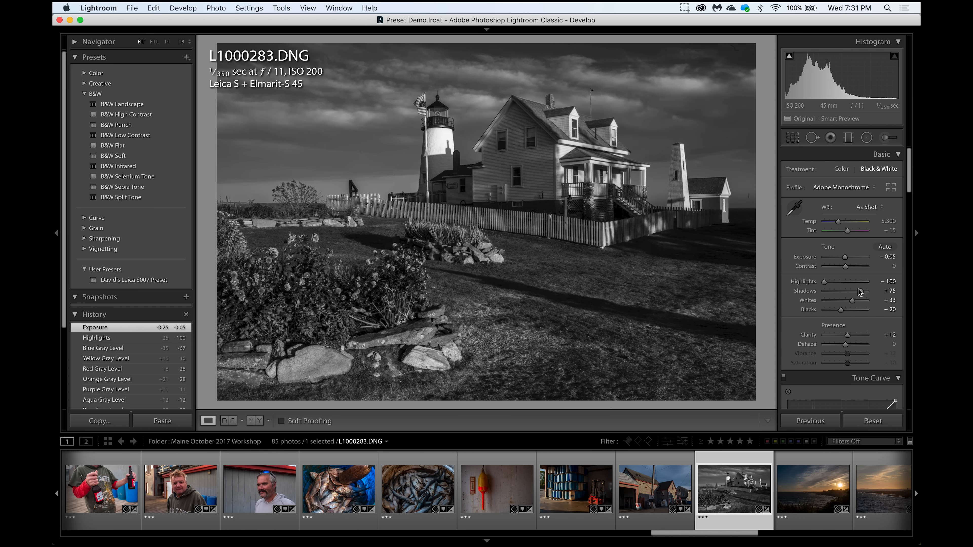
pyautogui.moveTo(861, 293); pyautogui.dragTo(846, 261)
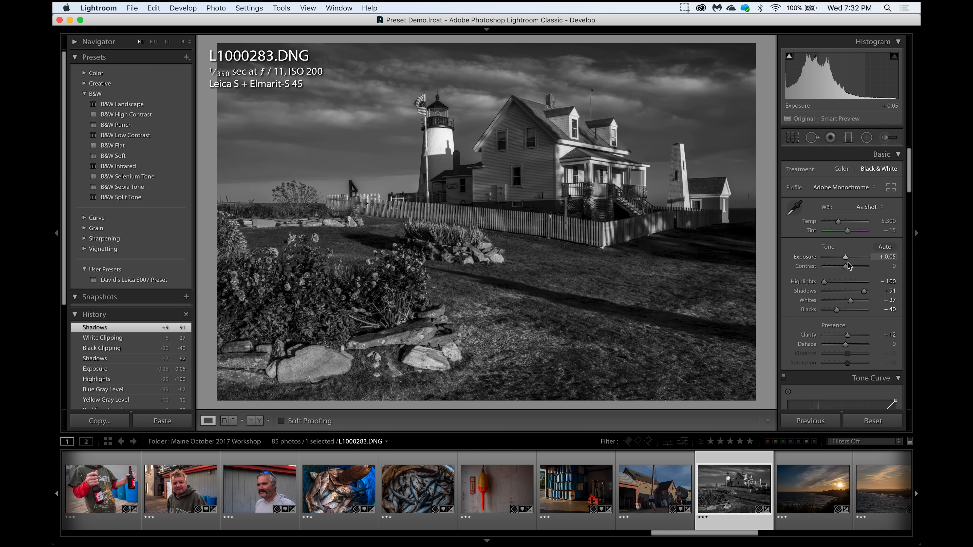
pyautogui.moveTo(850, 335)
pyautogui.mouseDown()
pyautogui.moveTo(867, 340)
pyautogui.moveTo(852, 339)
pyautogui.mouseUp()
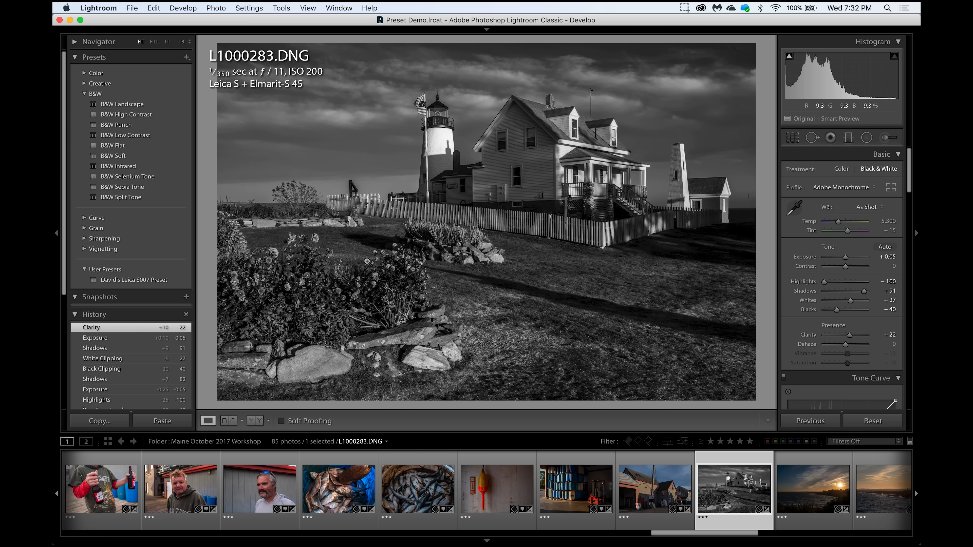
# Step: Save the current adjustments, without White Balance, as a develop preset named "High contrast B&W" in the User Presets group
pyautogui.click(186, 57)
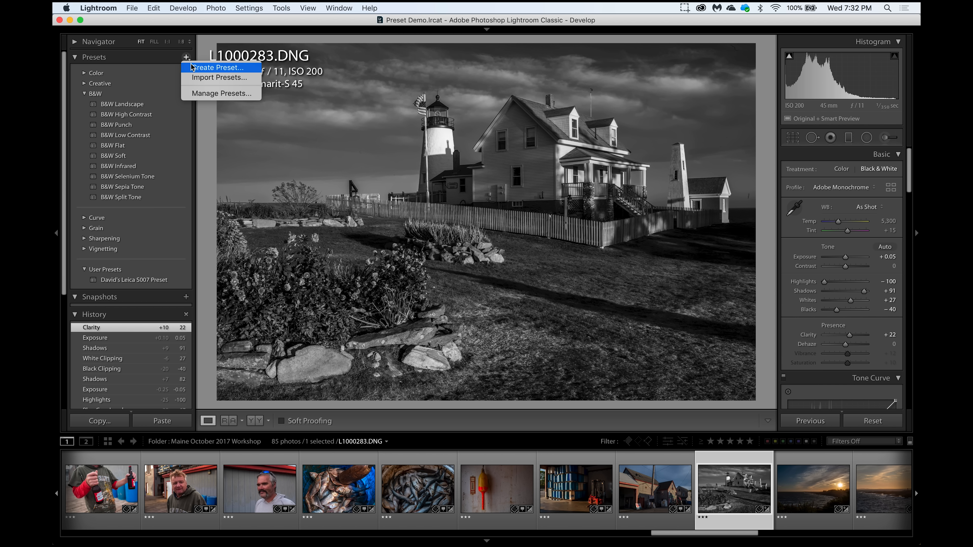
pyautogui.click(192, 68)
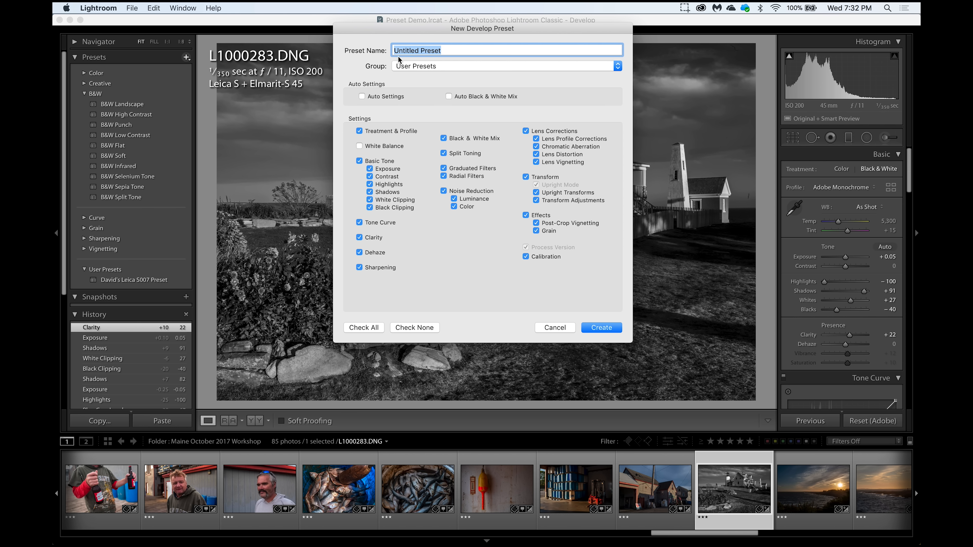
pyautogui.write('High contrast')
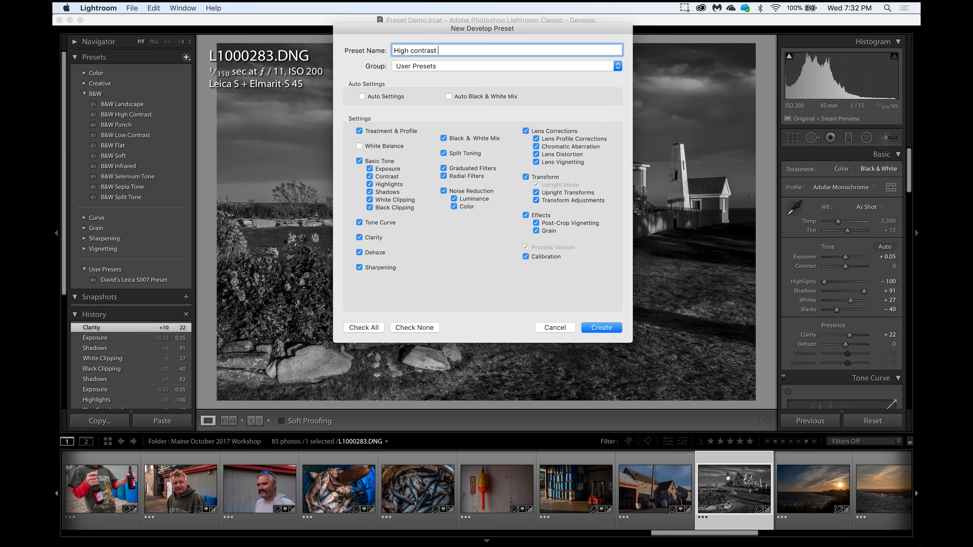
pyautogui.write(' B&w')
pyautogui.press('BackSpace')
pyautogui.write('W')
pyautogui.click(612, 327)
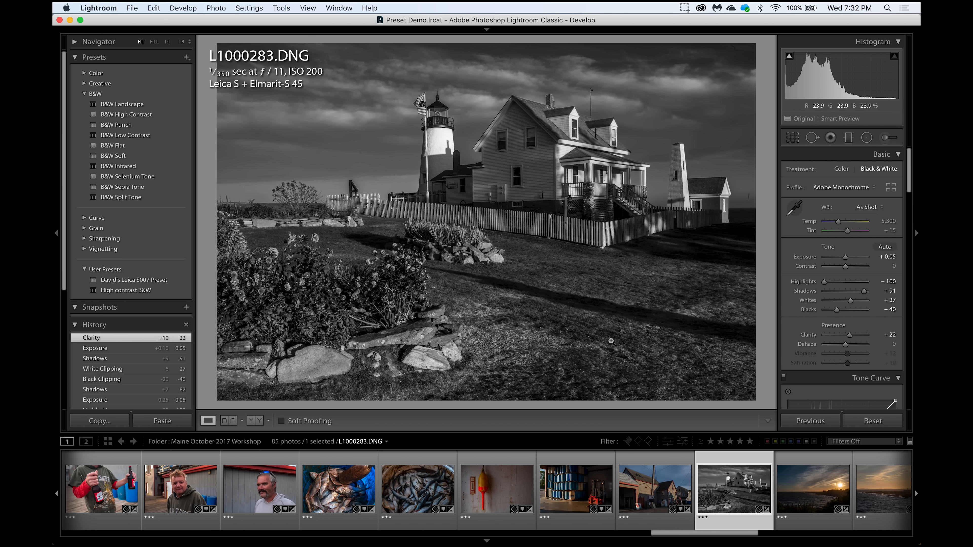
# Step: Apply the High contrast B&W preset to the sunset photo L1000287.DNG and the forklift photo L1000272.DNG
pyautogui.click(803, 478)
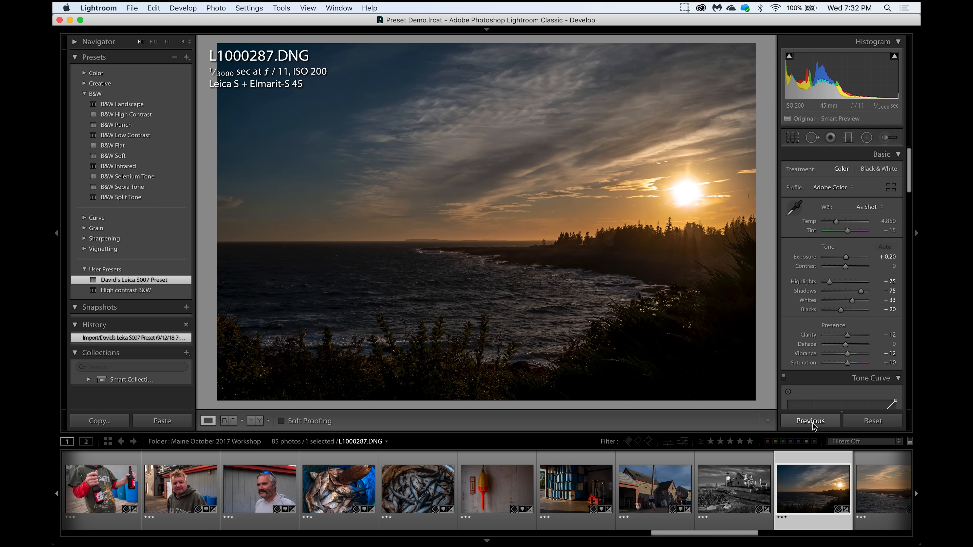
pyautogui.click(138, 291)
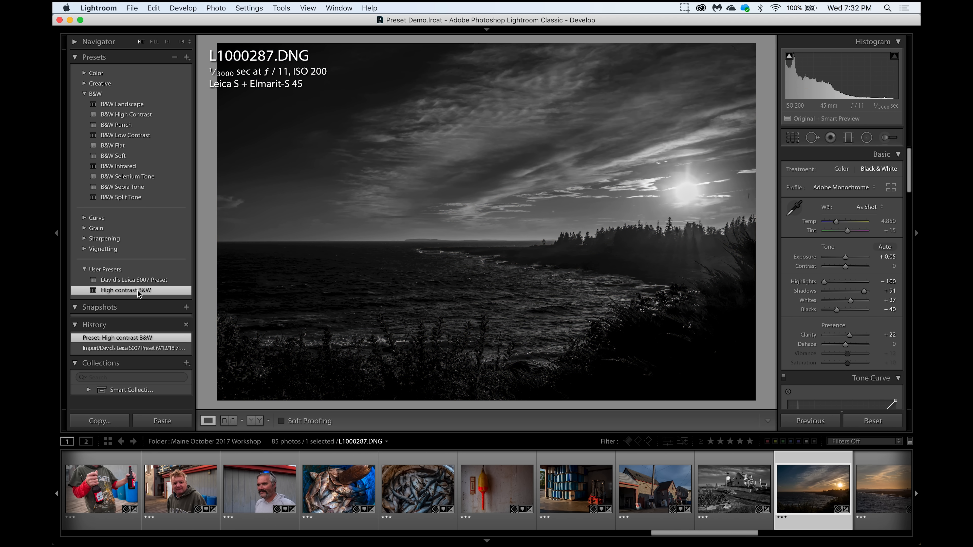
pyautogui.click(571, 493)
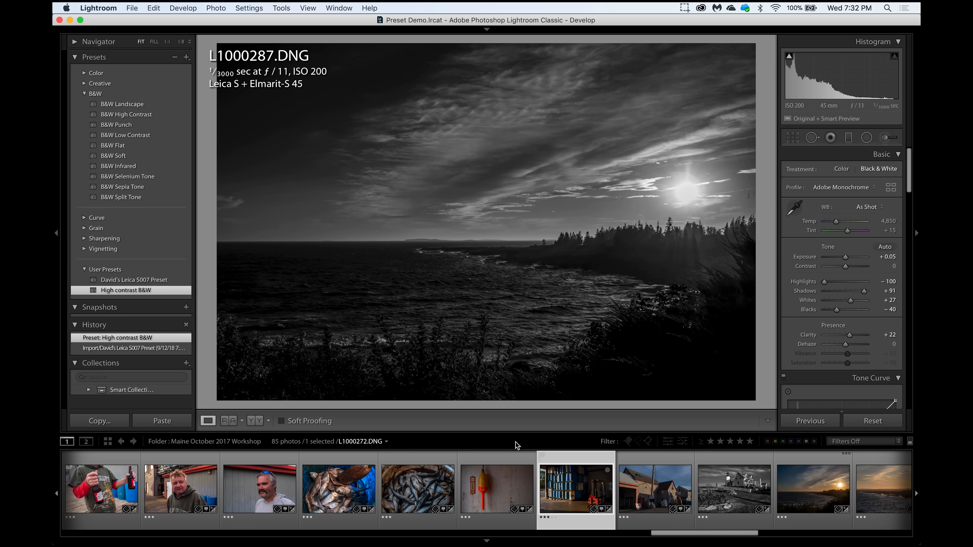
pyautogui.click(140, 294)
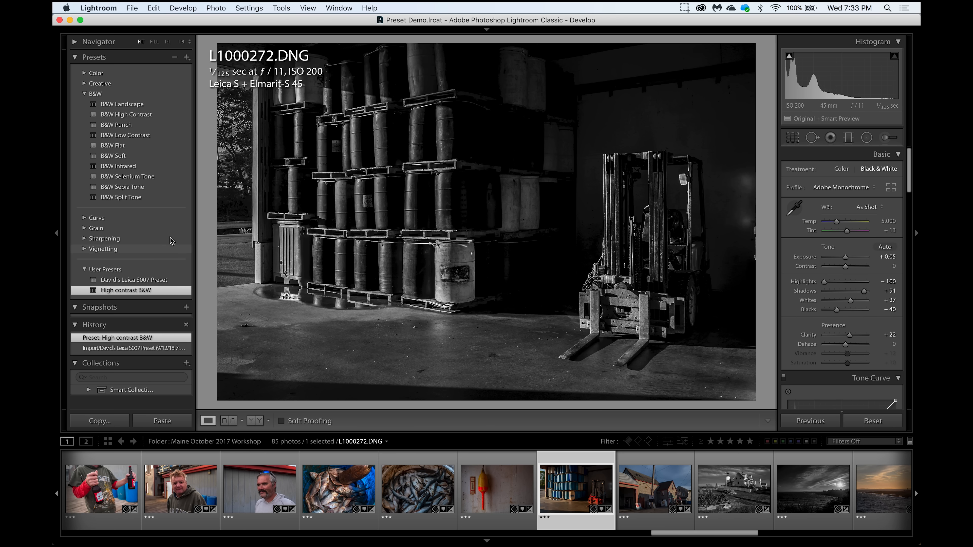
# Step: Update the High contrast B&W preset with the current settings, excluding Lens Corrections, Calibration and Sharpening
pyautogui.rightClick(151, 295)
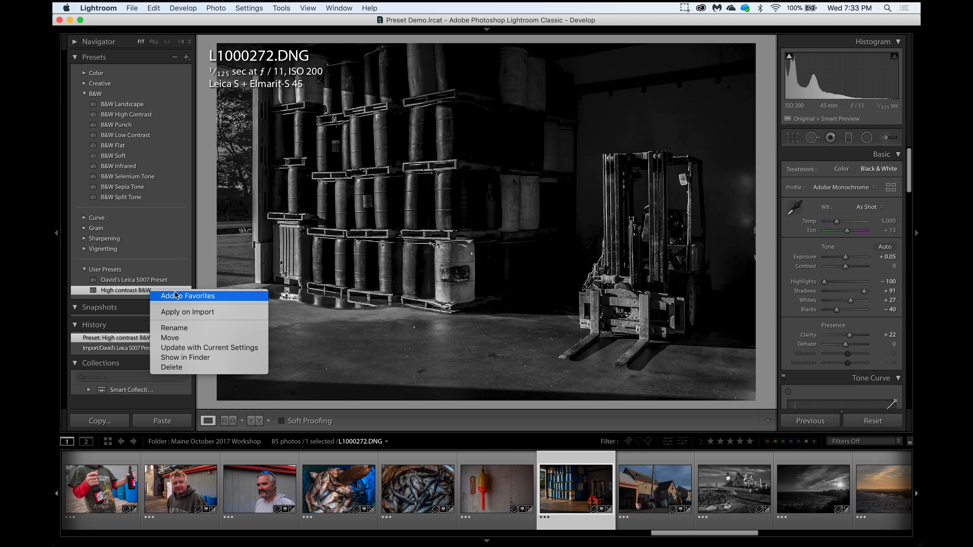
pyautogui.click(216, 348)
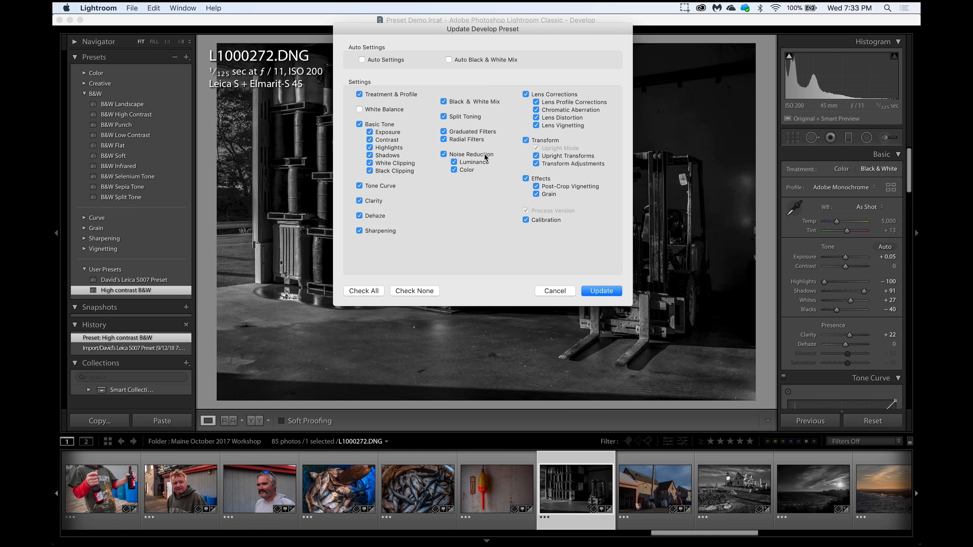
pyautogui.click(525, 94)
pyautogui.click(527, 220)
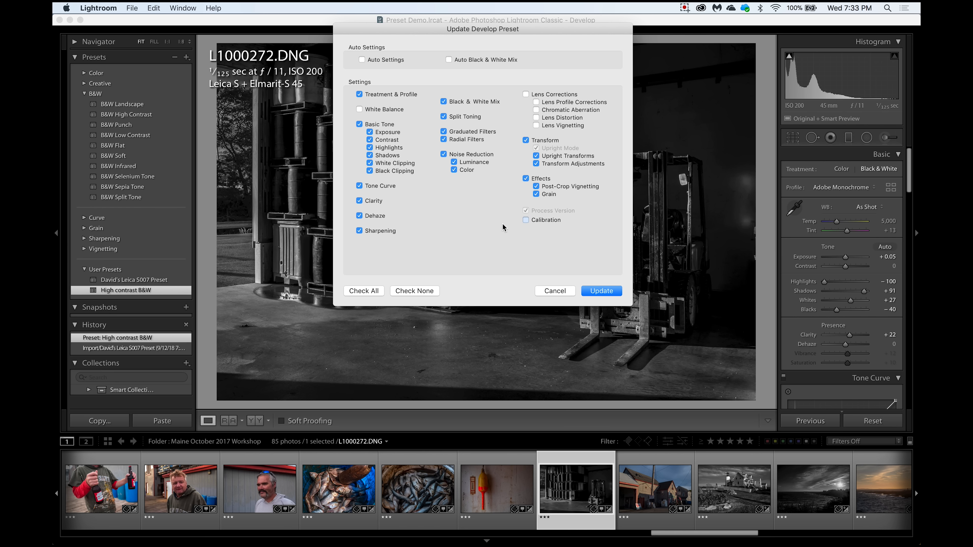
pyautogui.click(360, 231)
pyautogui.click(360, 95)
pyautogui.click(359, 94)
pyautogui.click(602, 291)
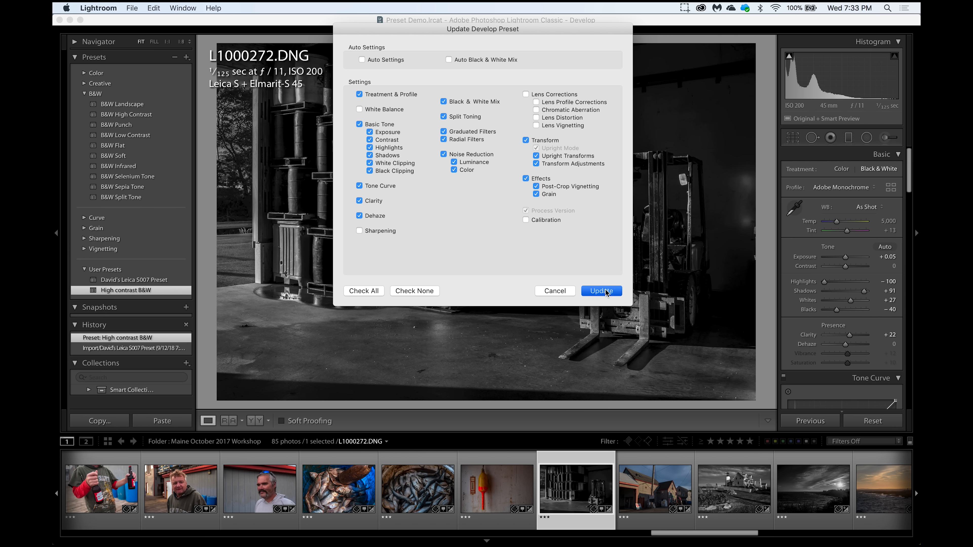
# Step: Apply the High contrast B&W preset to the lobster shop photo L1000273.DNG and the rocky shore photo L1000320.DNG
pyautogui.click(655, 484)
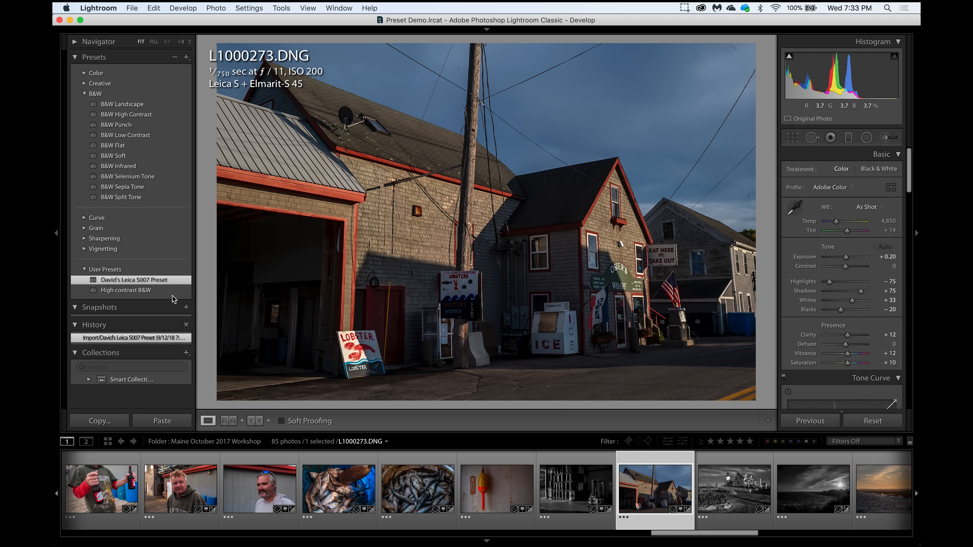
pyautogui.click(141, 291)
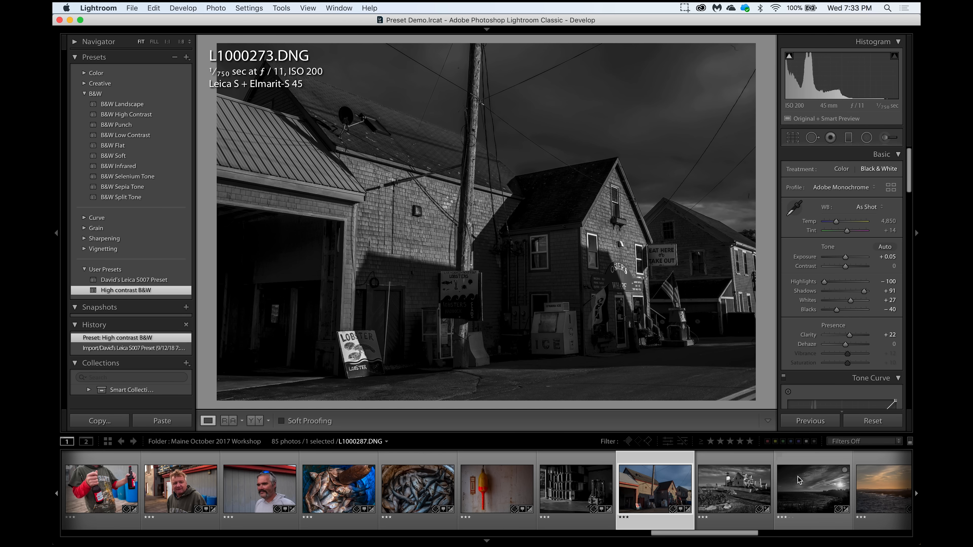
pyautogui.hscroll(2, 801, 482)
pyautogui.hscroll(2, 799, 481)
pyautogui.click(795, 487)
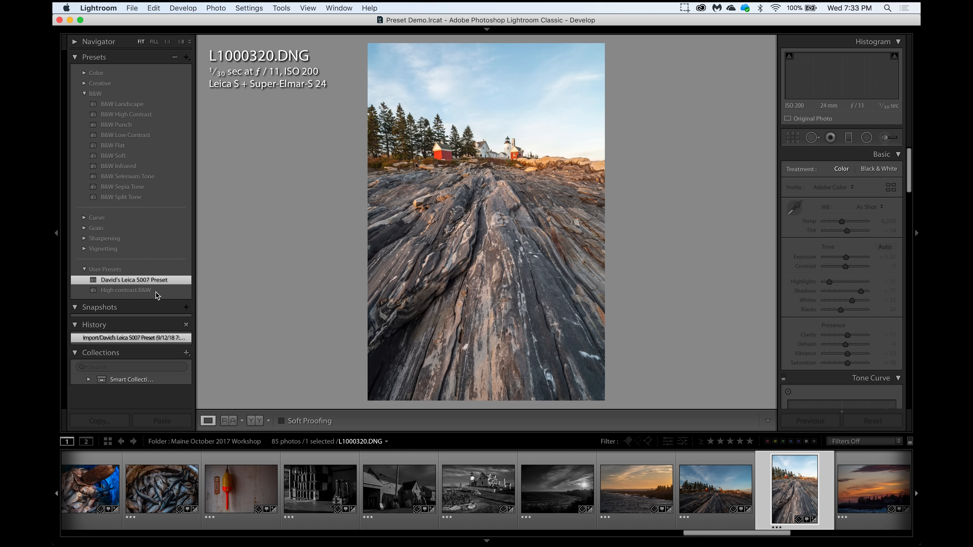
pyautogui.click(152, 291)
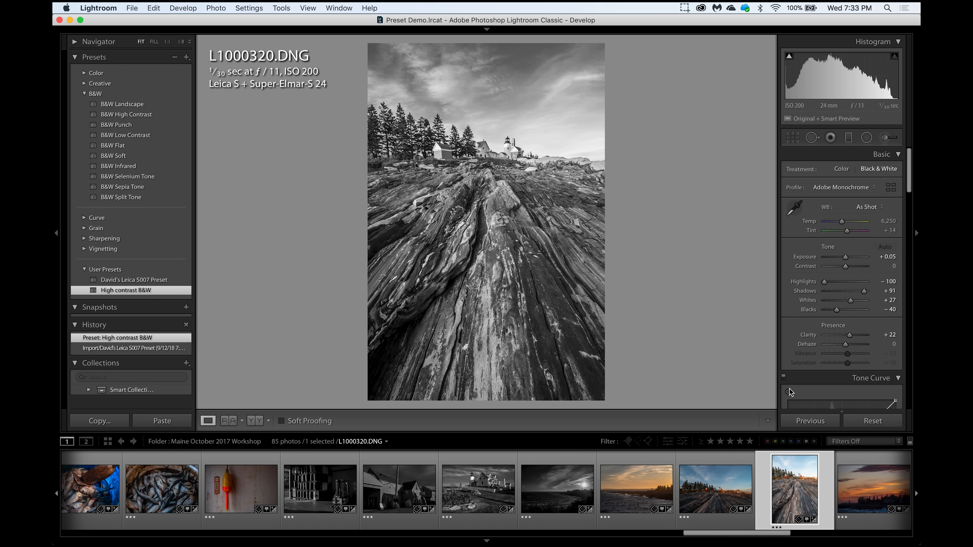
# Step: Open the dusk lighthouse photo L1000383.DNG and convert it to Black & White
pyautogui.hscroll(1, 793, 483)
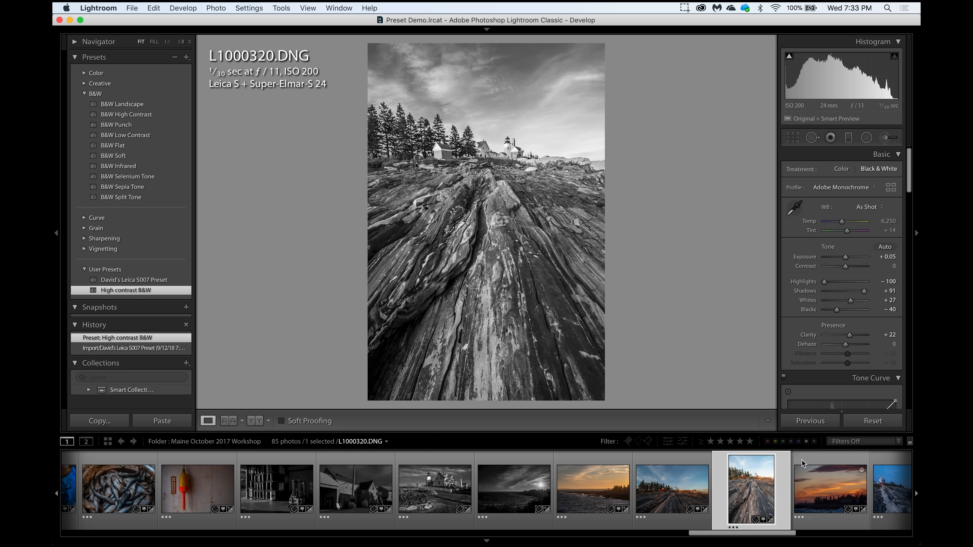
pyautogui.click(811, 473)
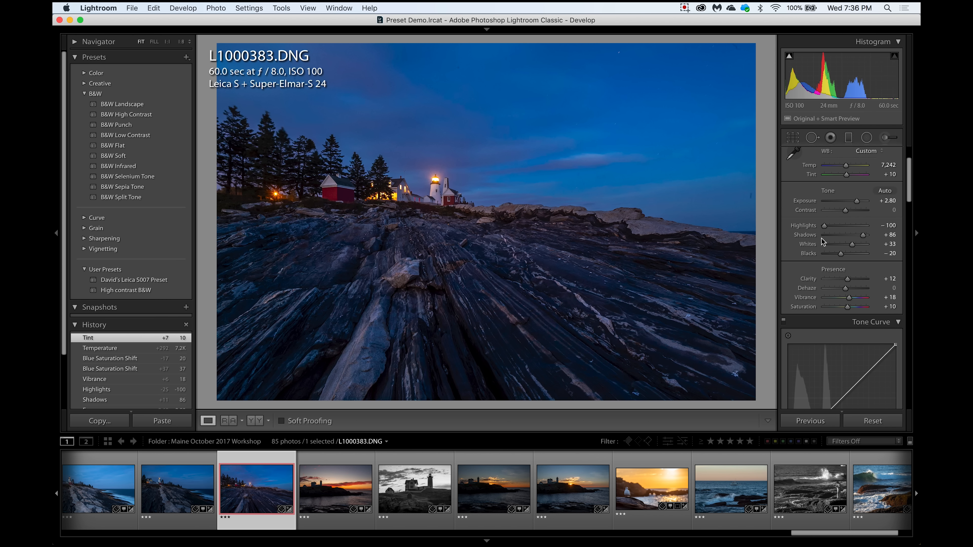
pyautogui.moveTo(908, 174); pyautogui.dragTo(908, 164)
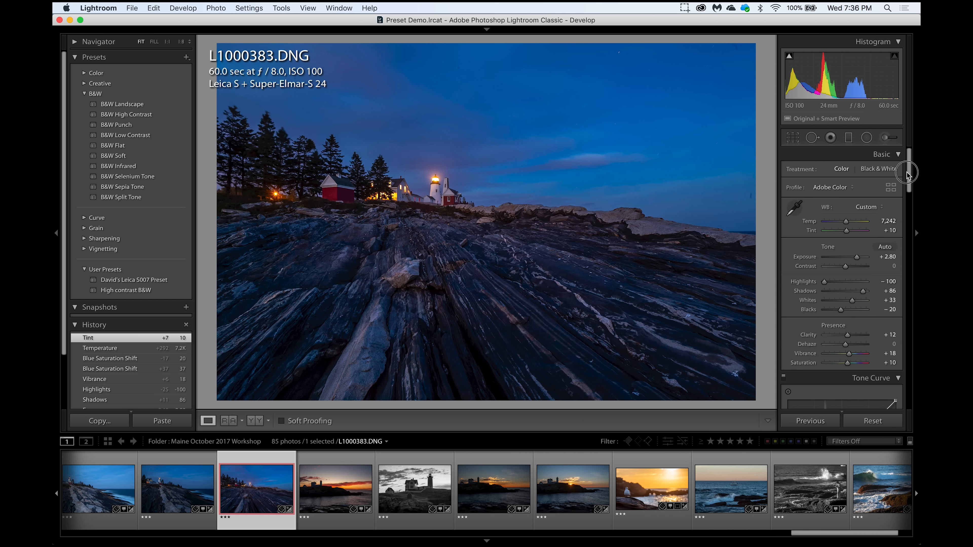
pyautogui.click(879, 169)
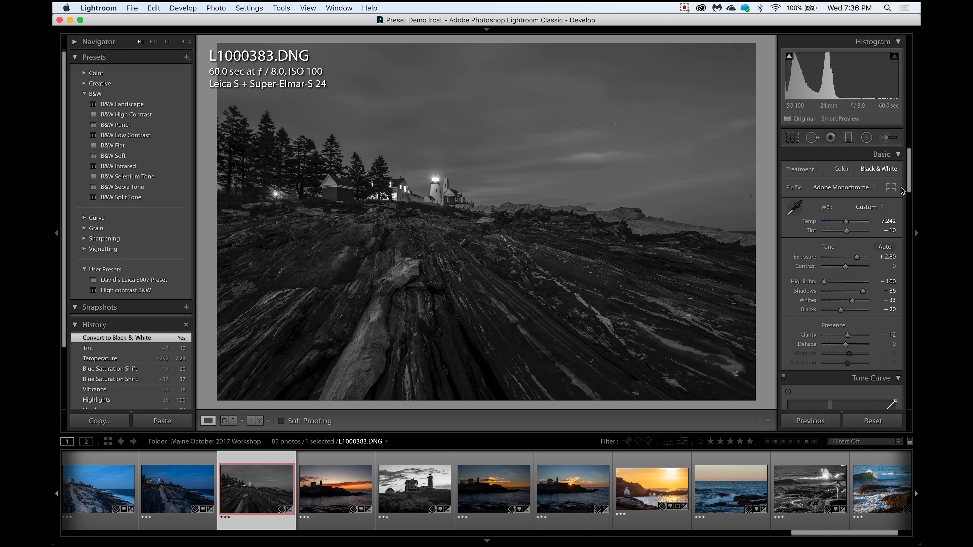
# Step: Raise the warm tones in the Black & White Mix of L1000383.DNG: Red +30, Orange +30 and Yellow +31
pyautogui.moveTo(909, 181); pyautogui.dragTo(906, 200)
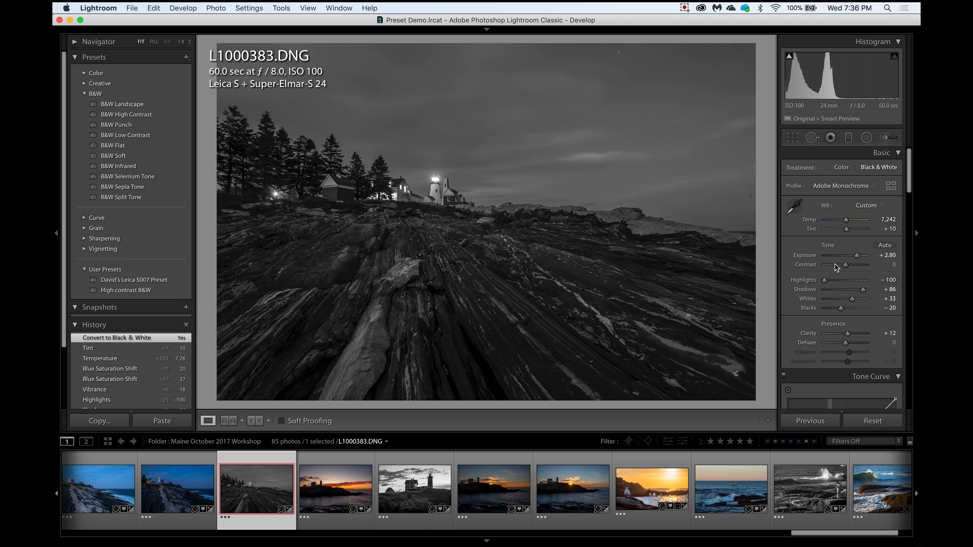
pyautogui.click(909, 225)
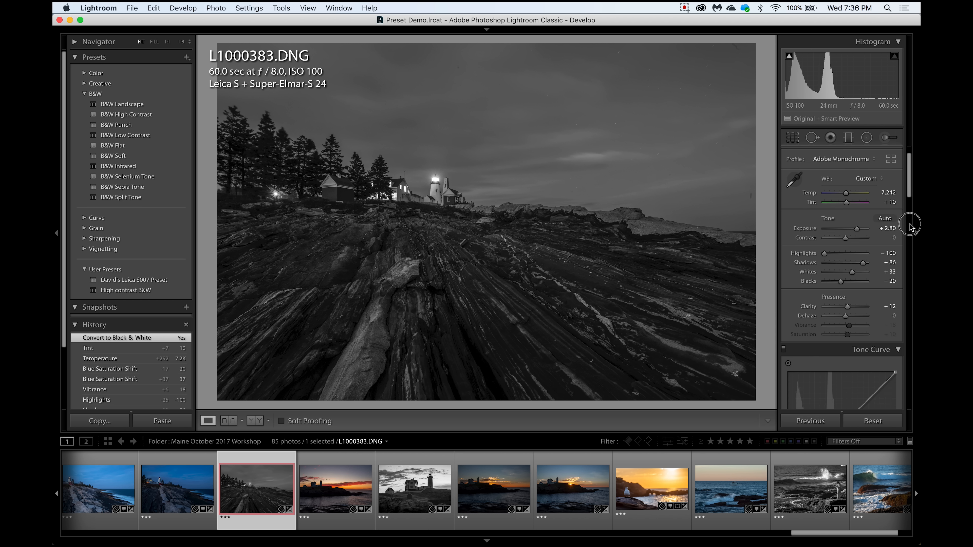
pyautogui.moveTo(909, 224); pyautogui.dragTo(909, 232)
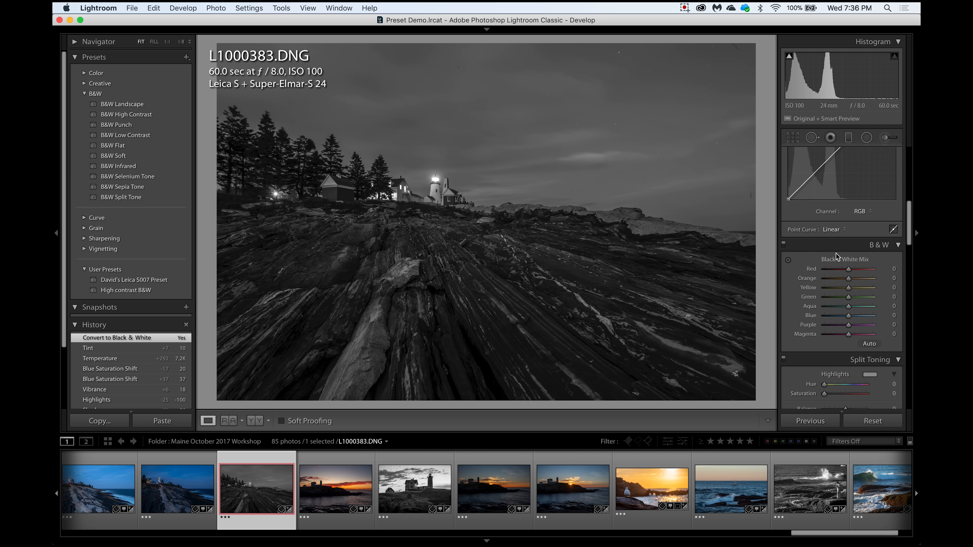
pyautogui.moveTo(848, 269); pyautogui.dragTo(856, 278)
pyautogui.click(857, 288)
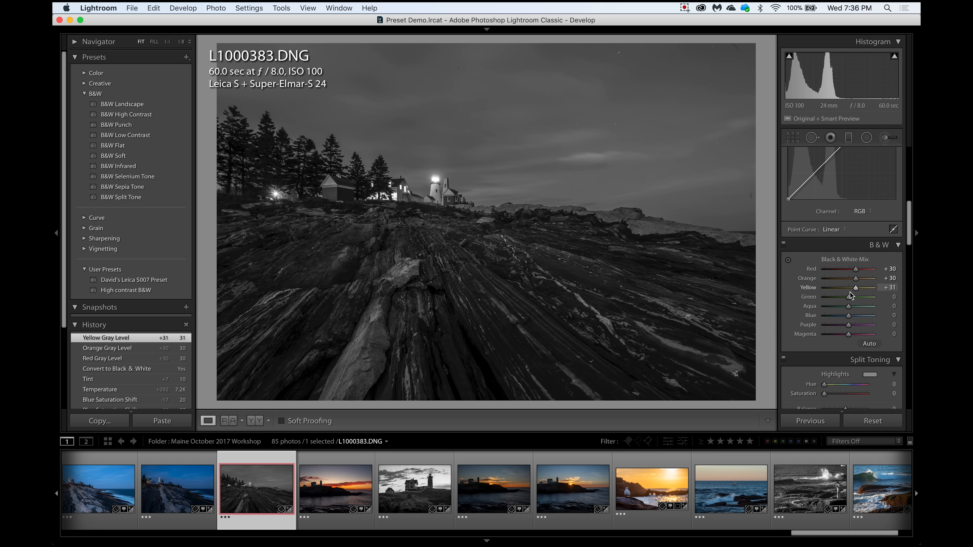
# Step: Darken the cool tones in the Black & White Mix: Blue -35, Aqua -29, Purple -23 and Green -20
pyautogui.click(841, 315)
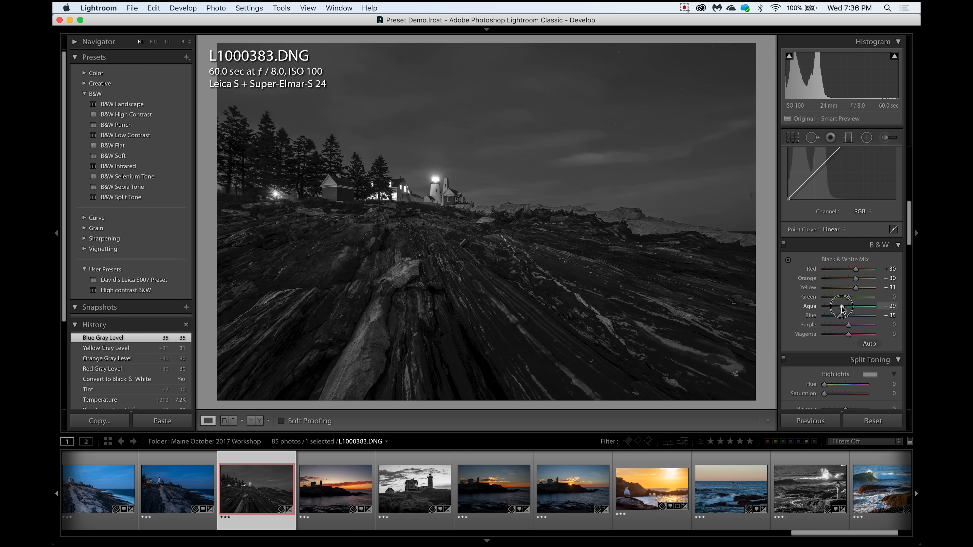
pyautogui.click(842, 306)
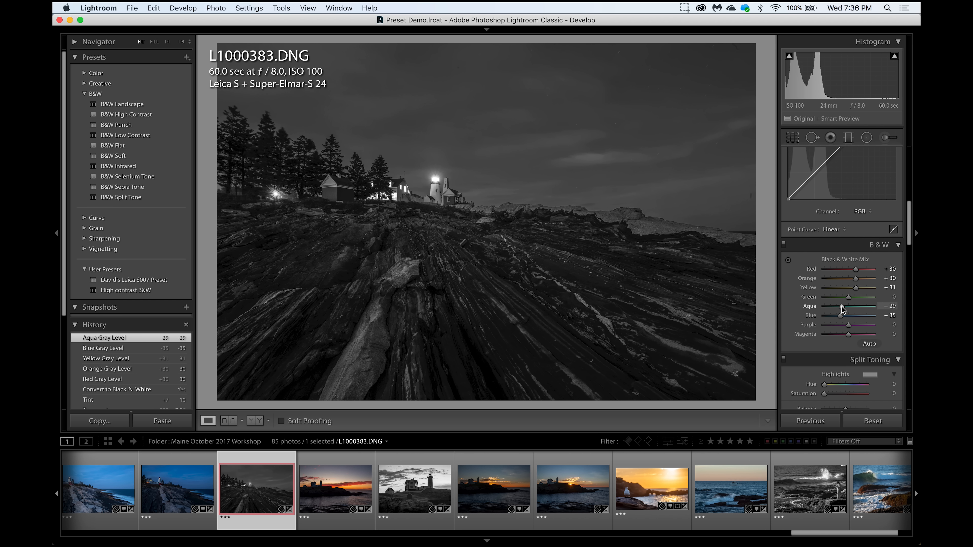
pyautogui.click(843, 325)
pyautogui.moveTo(845, 301); pyautogui.dragTo(843, 302)
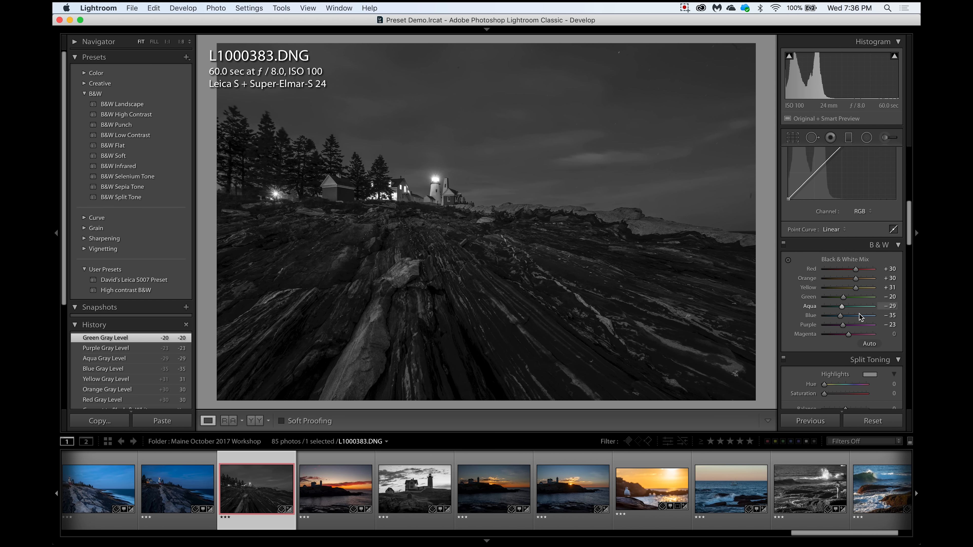
# Step: Tint the photo's shadows sepia with Split Toning, using a shadow hue of 48 and a saturation of 10
pyautogui.moveTo(908, 241); pyautogui.dragTo(911, 287)
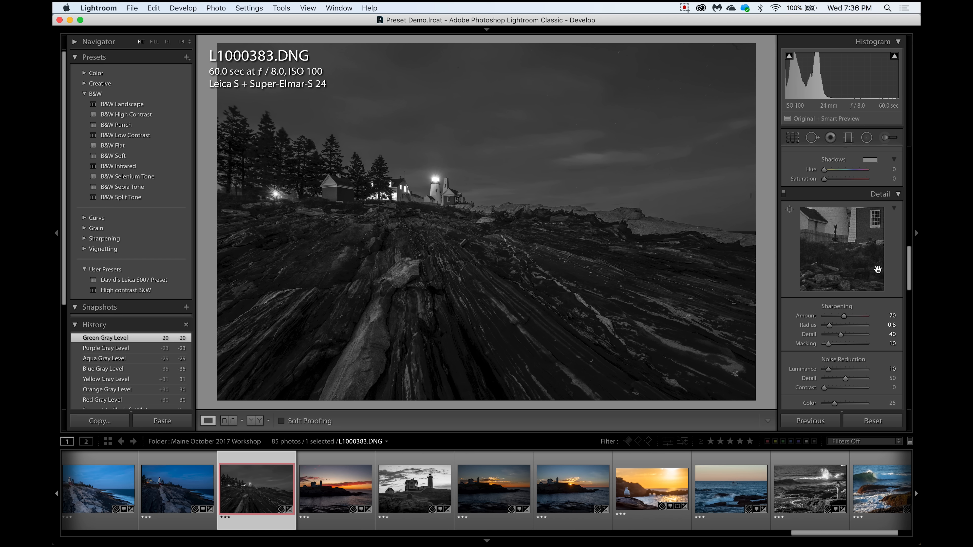
pyautogui.moveTo(910, 256); pyautogui.dragTo(909, 212)
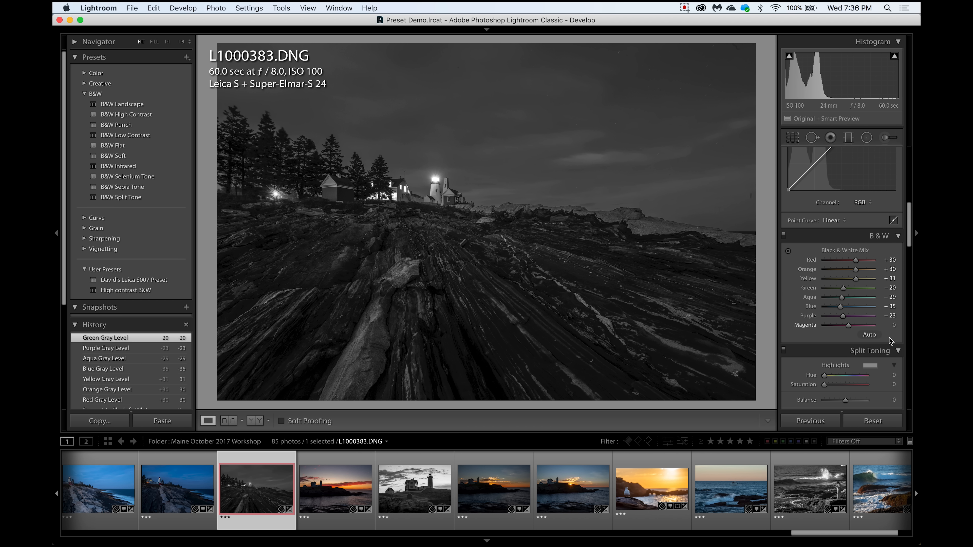
pyautogui.moveTo(910, 242); pyautogui.dragTo(909, 263)
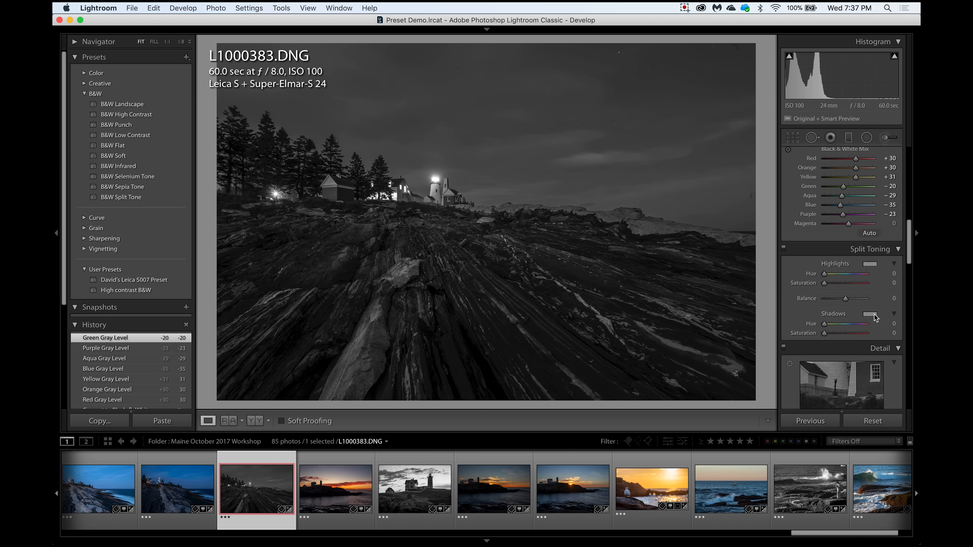
pyautogui.click(869, 315)
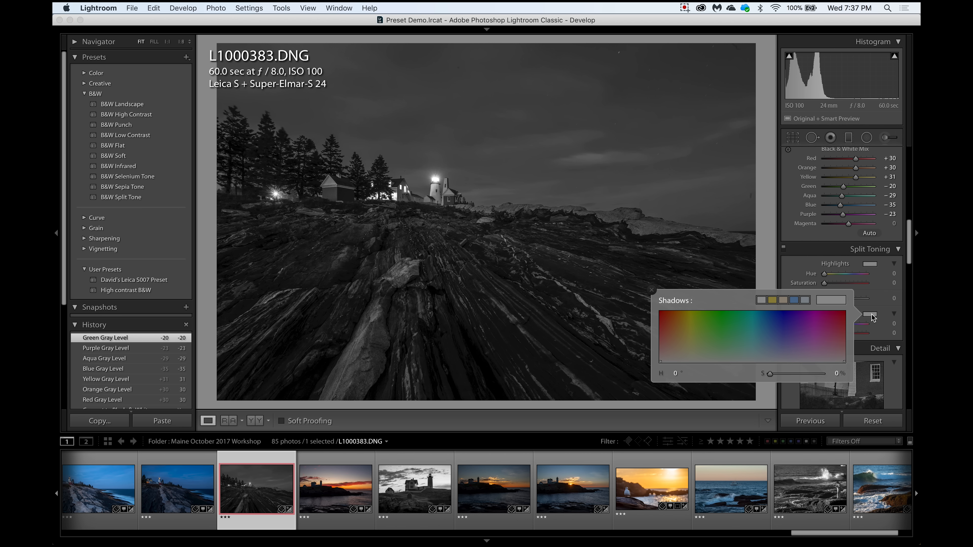
pyautogui.click(675, 347)
pyautogui.moveTo(676, 348); pyautogui.dragTo(685, 349)
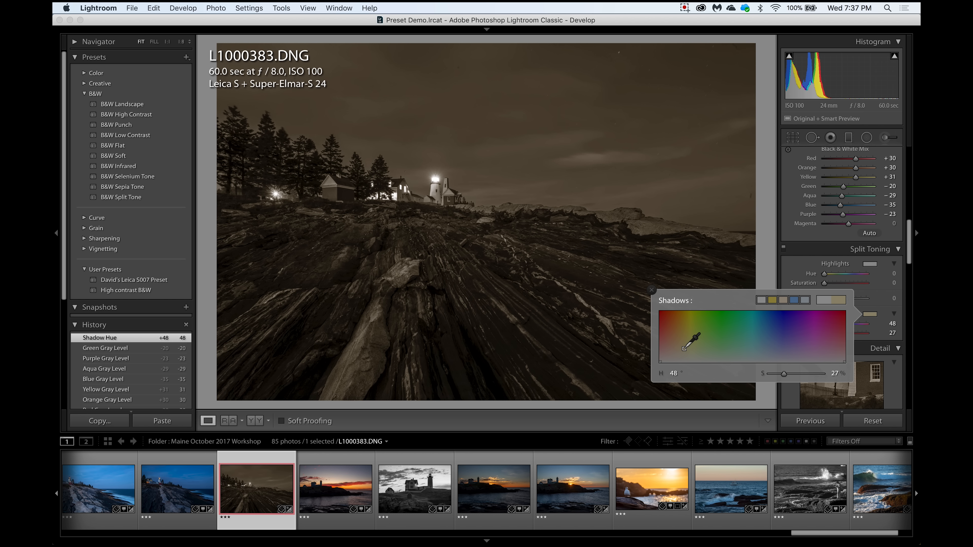
pyautogui.moveTo(777, 374); pyautogui.dragTo(775, 377)
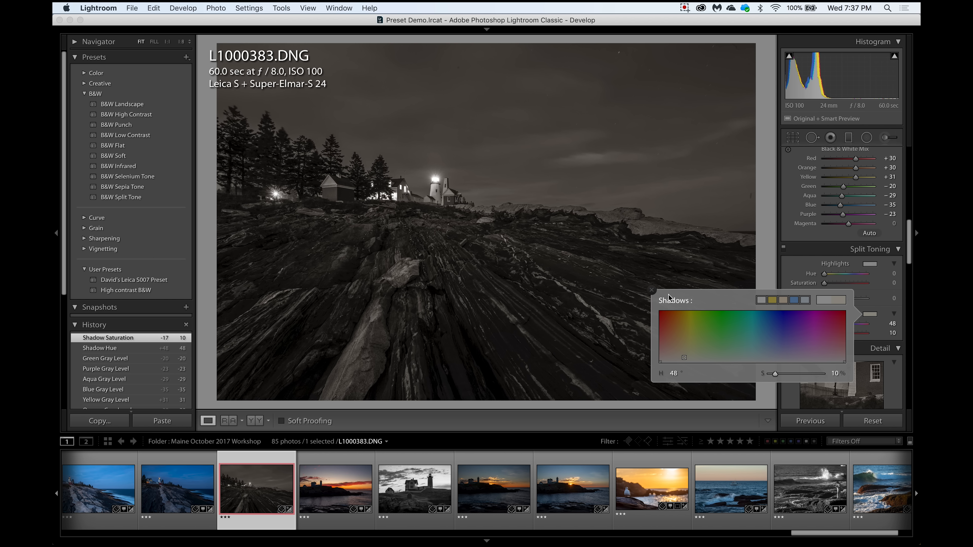
pyautogui.click(651, 290)
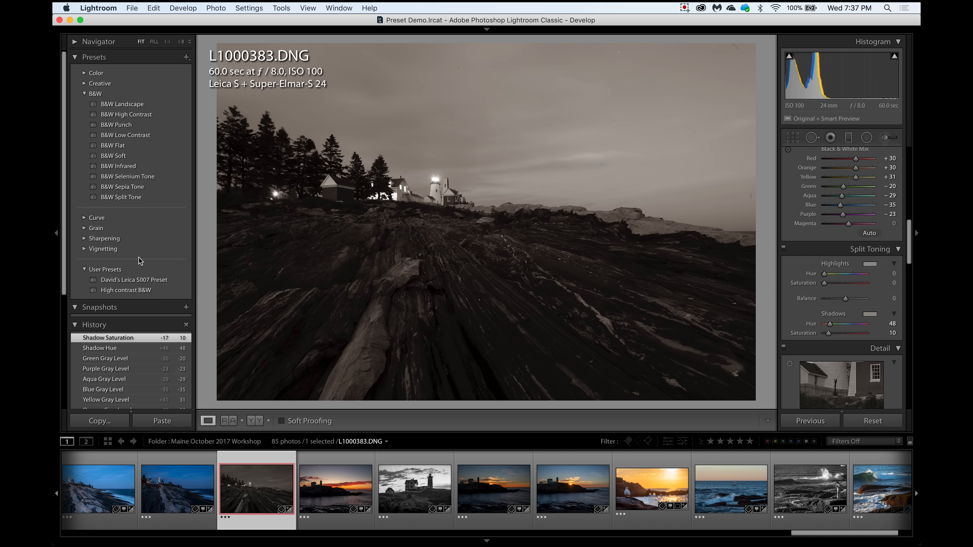
# Step: Create a user preset named Sepia Toning containing only Treatment & Profile, Black & White Mix, Split Toning and Process Version
pyautogui.click(186, 58)
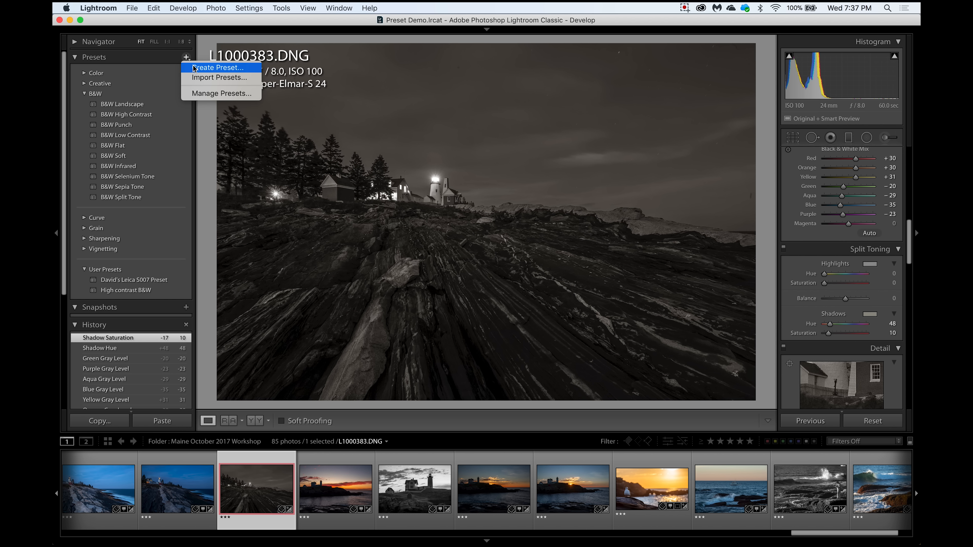
pyautogui.click(195, 65)
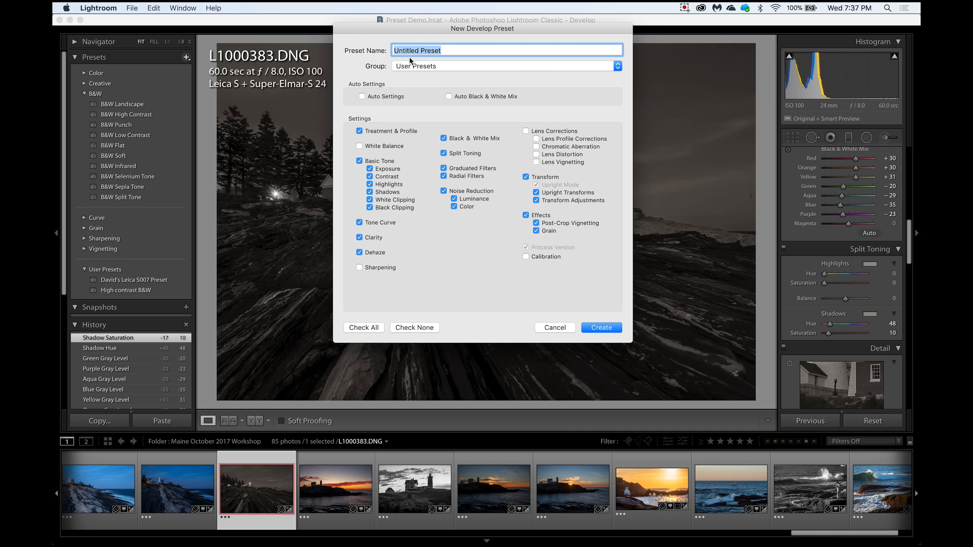
pyautogui.press('BackSpace')
pyautogui.write('Sepia Tonin')
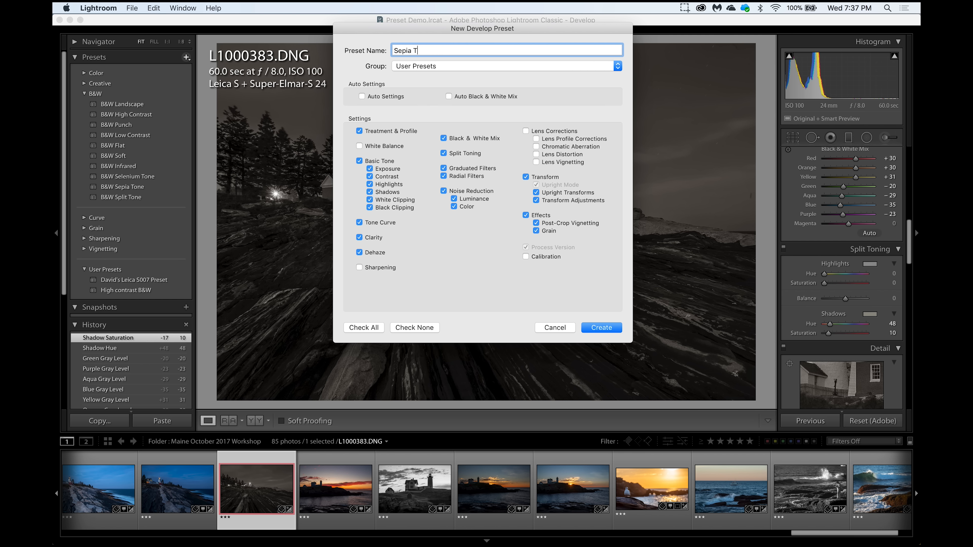
pyautogui.write('g')
pyautogui.click(410, 329)
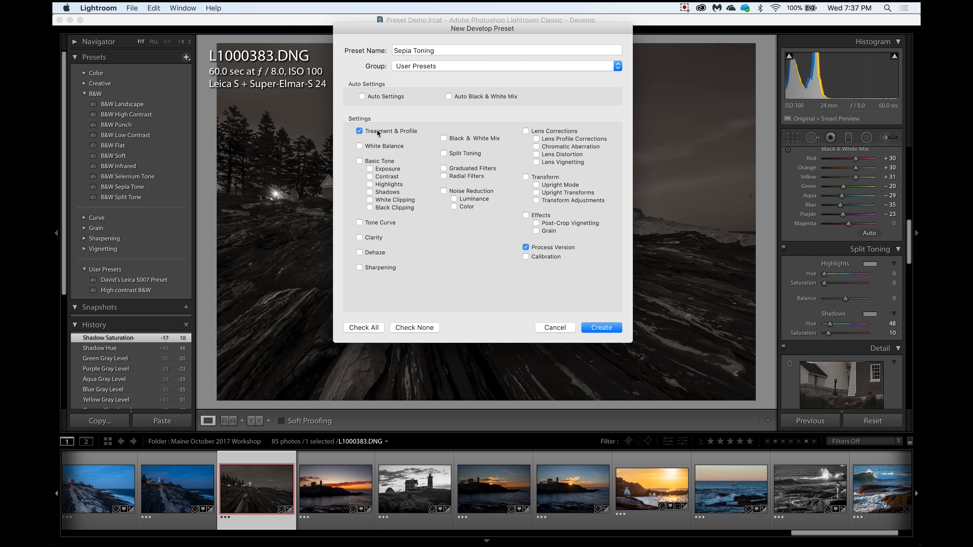
pyautogui.click(444, 139)
pyautogui.click(603, 328)
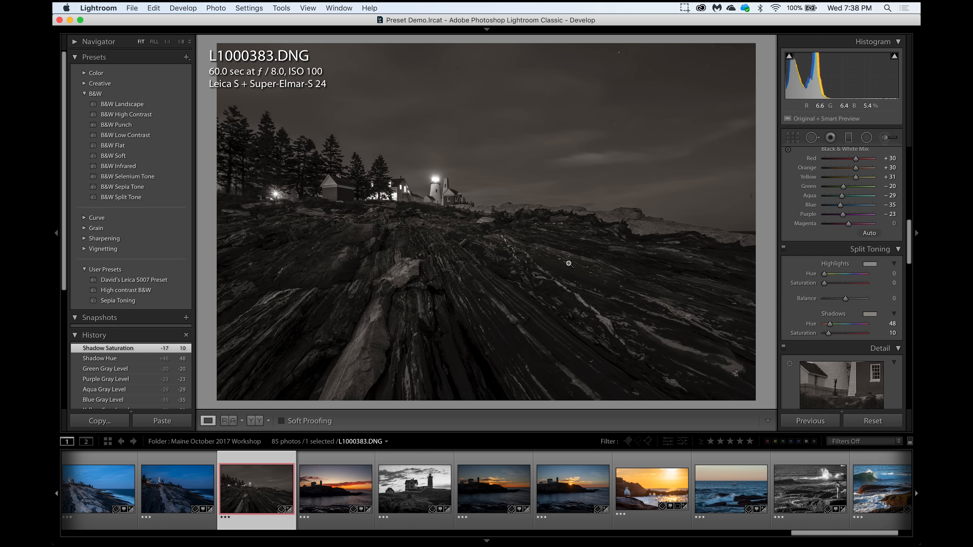
# Step: Apply the Sepia Toning preset to the seascape photo L1000292.DNG and the rocky lighthouse shore photo L1000318.DNG
pyautogui.scroll(5, 315, 494)
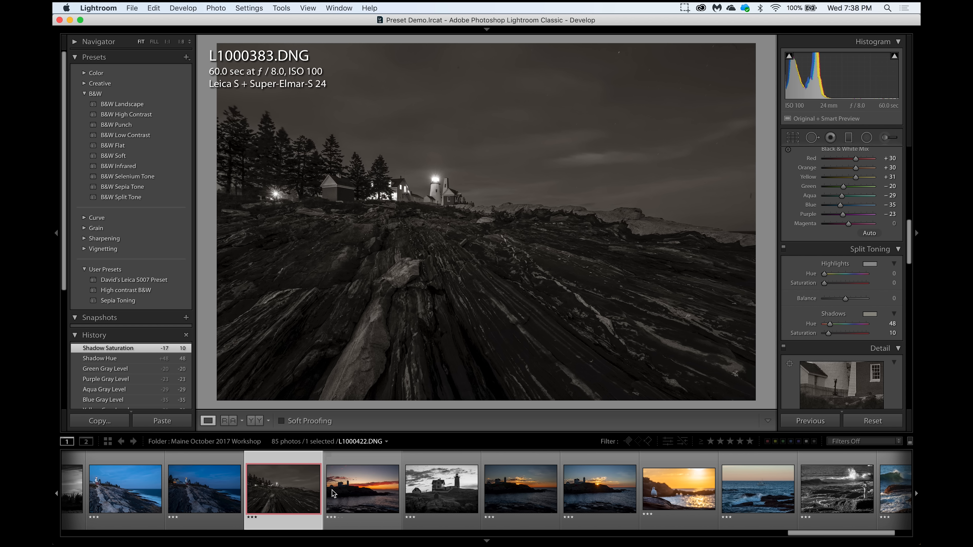
pyautogui.click(273, 498)
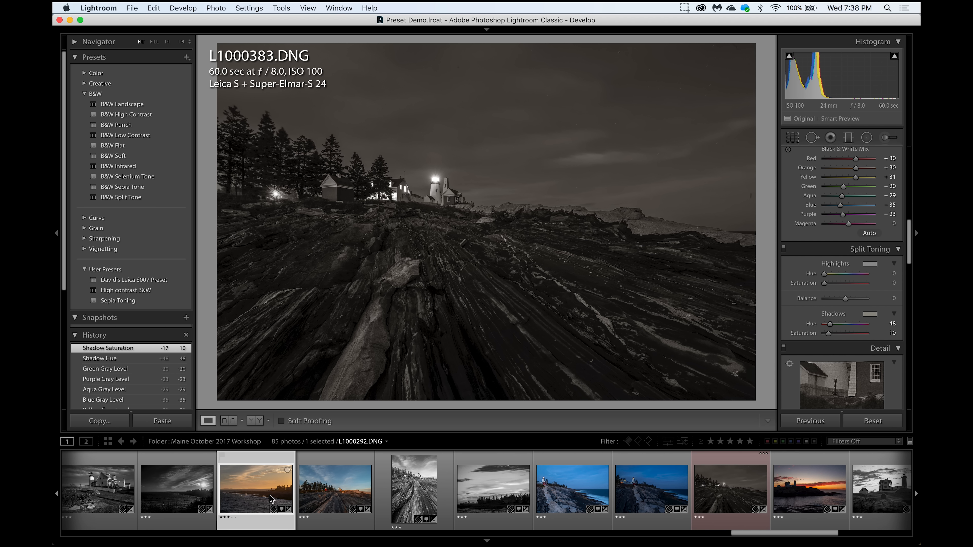
pyautogui.click(159, 301)
pyautogui.scroll(10, 872, 239)
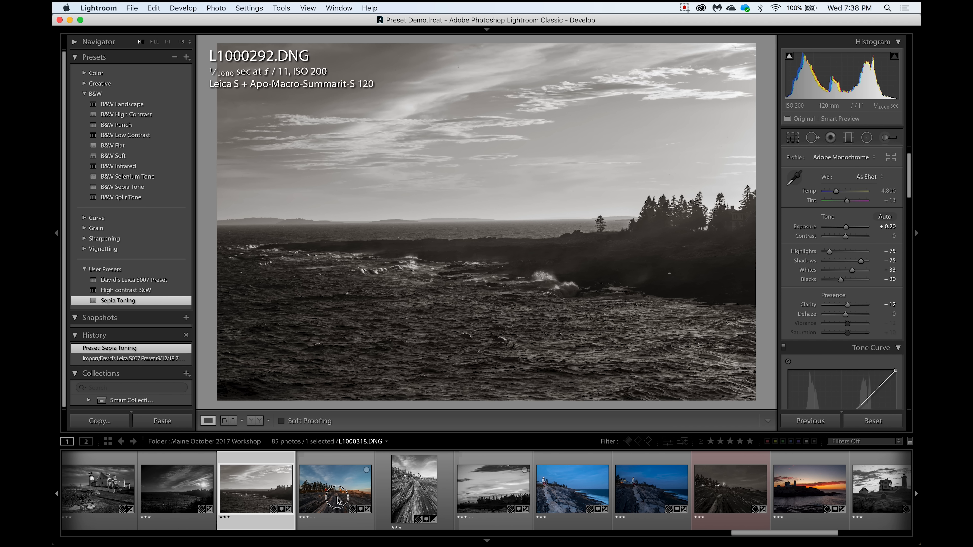
pyautogui.click(331, 492)
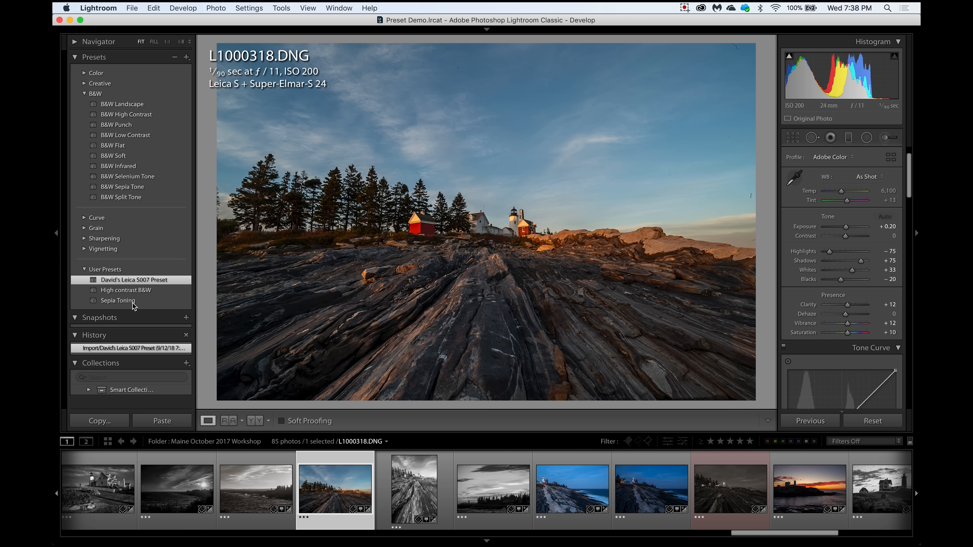
pyautogui.click(132, 301)
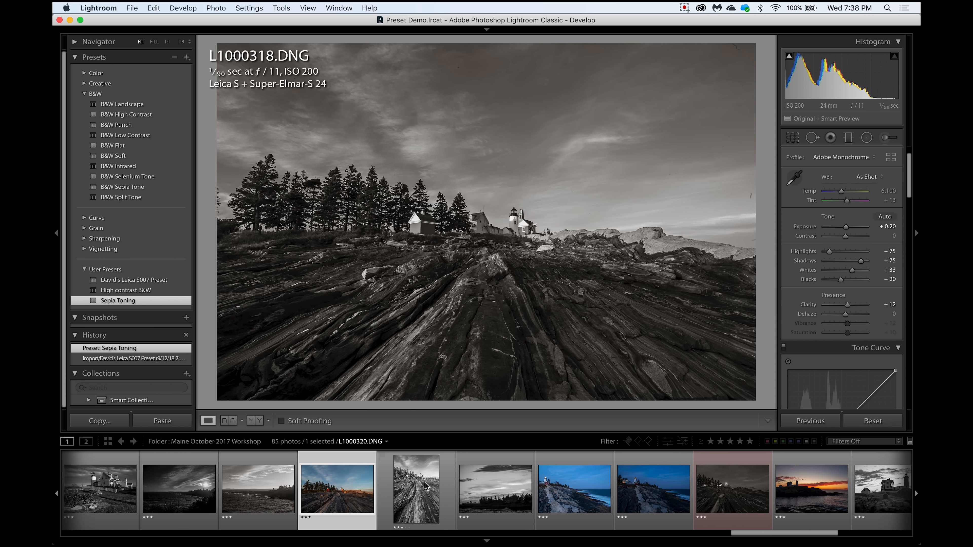
# Step: Return the lobster shop photo L1000273.DNG to its import state in the history and apply the Sepia Toning preset
pyautogui.hscroll(-5, 383, 494)
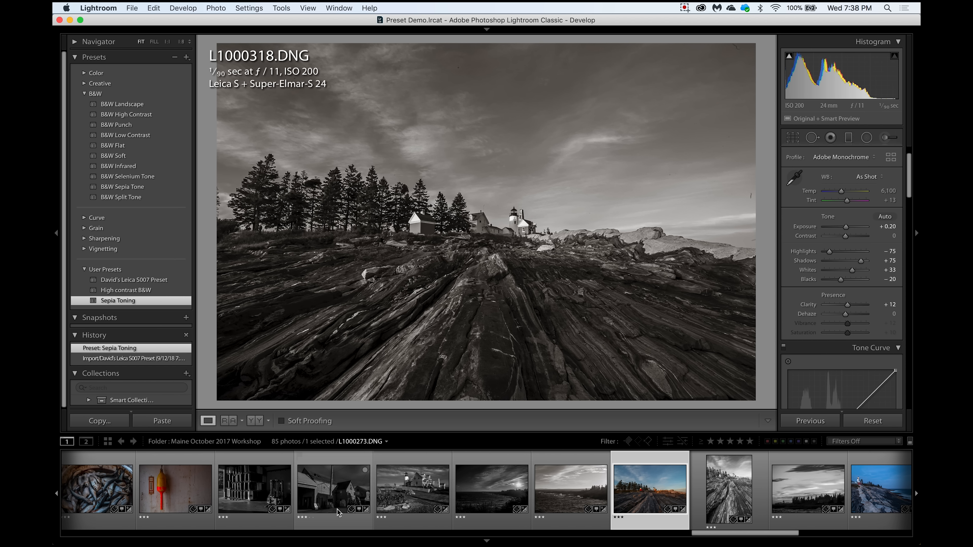
pyautogui.click(339, 504)
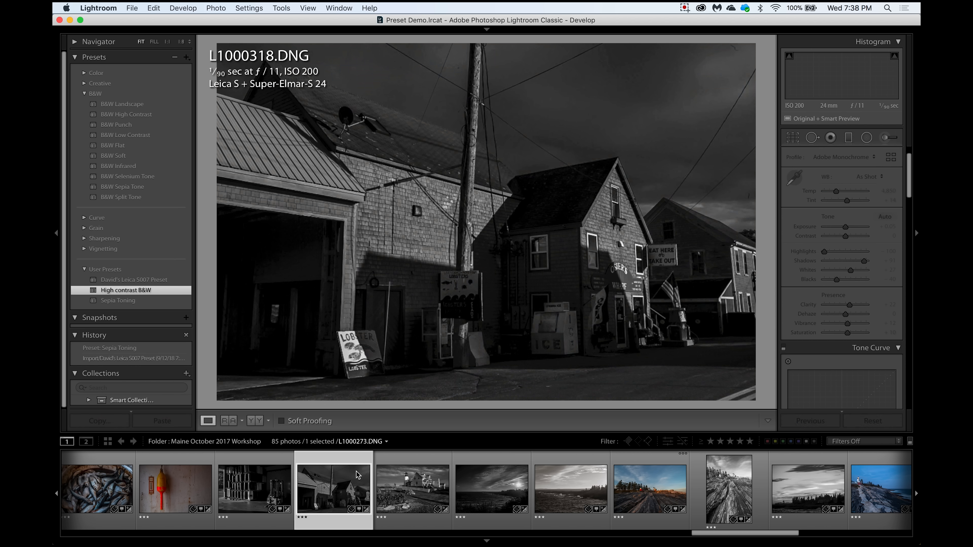
pyautogui.click(147, 358)
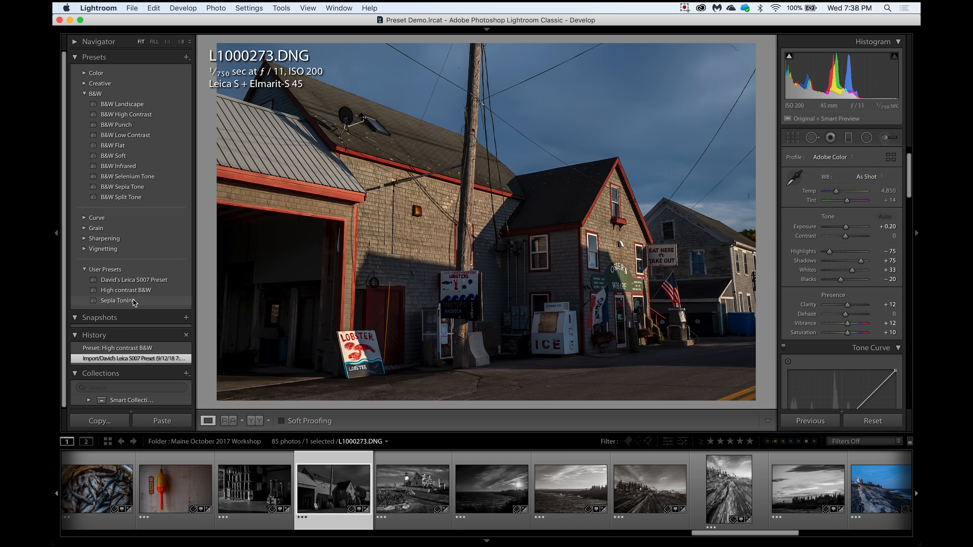
pyautogui.click(119, 300)
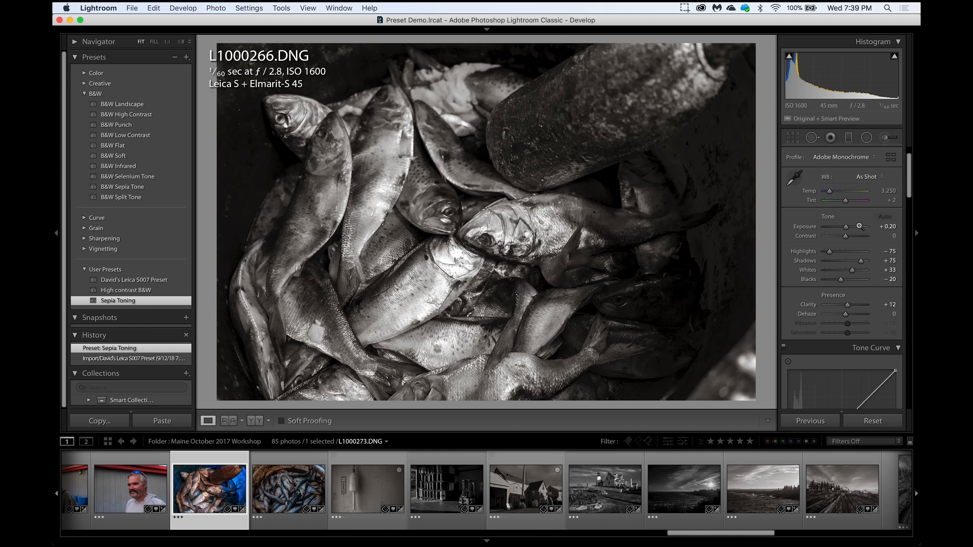
# Step: Give the fish photo L1000266.DNG a post-crop vignette with Amount -29 and Feather 57, plus a Grain Amount of 30
pyautogui.moveTo(911, 180); pyautogui.dragTo(911, 369)
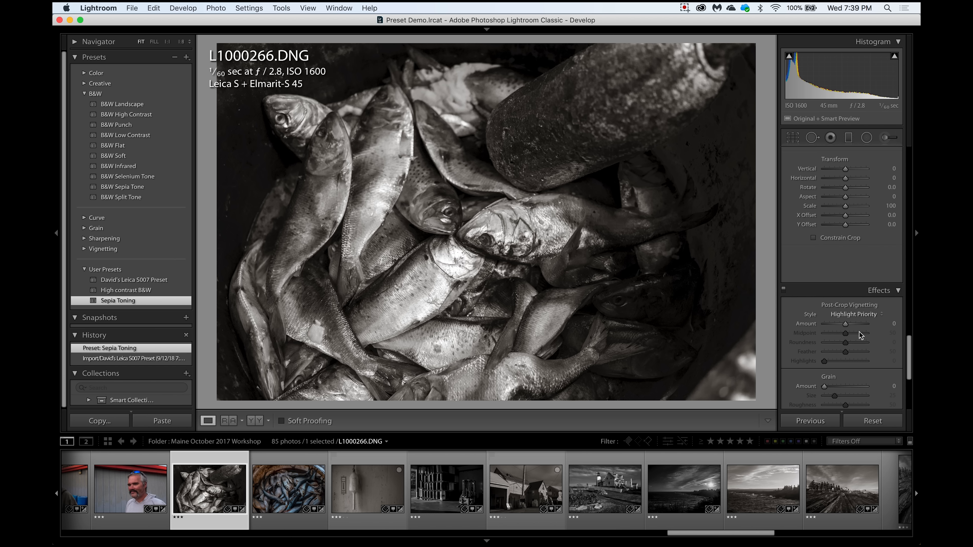
pyautogui.moveTo(846, 324); pyautogui.dragTo(837, 387)
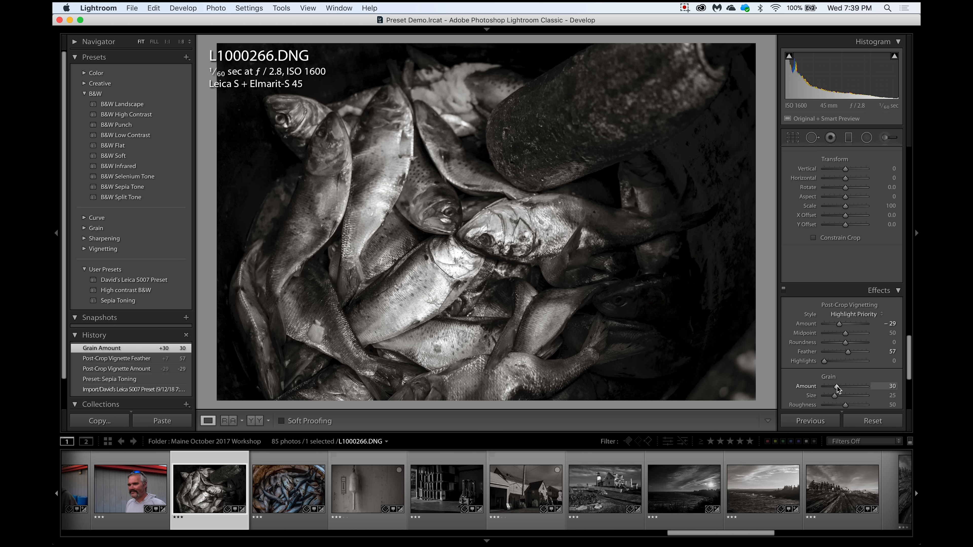
# Step: Update the Sepia Toning preset with the current settings, including Effects, and apply it to the lighthouse photo L1000283.DNG
pyautogui.rightClick(173, 304)
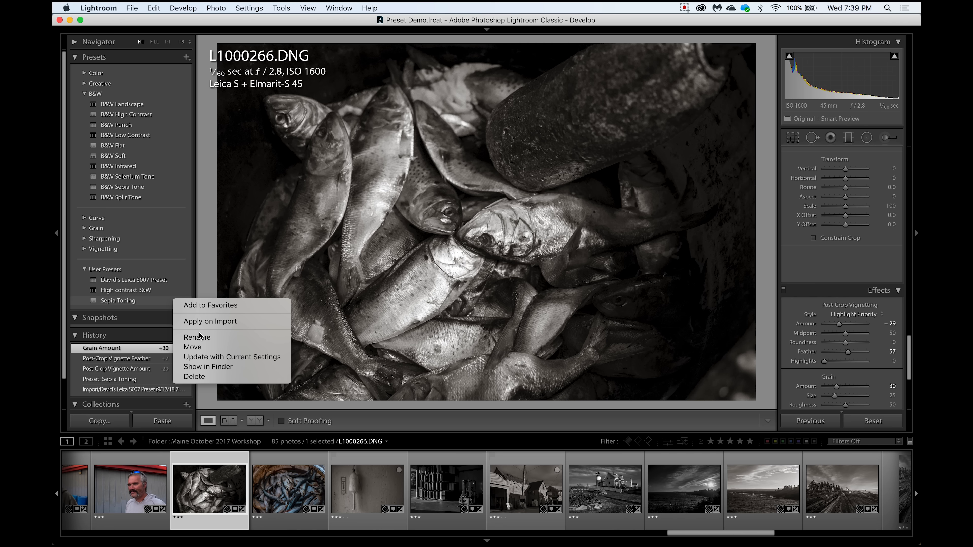
pyautogui.click(212, 357)
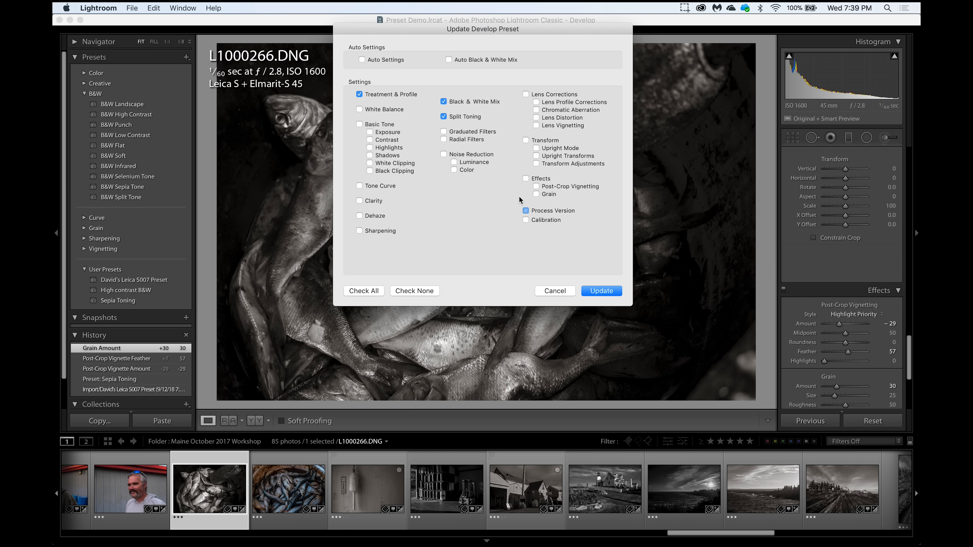
pyautogui.click(527, 179)
pyautogui.click(600, 292)
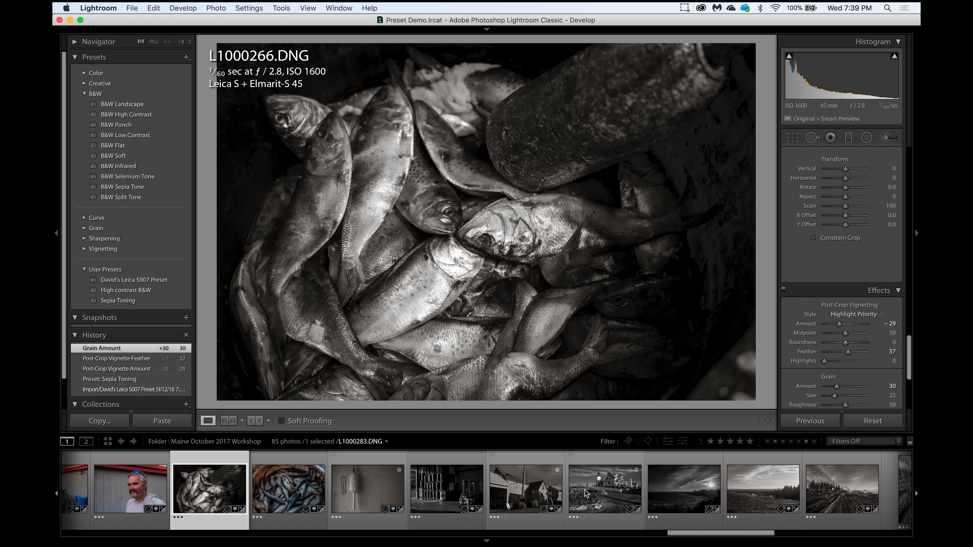
pyautogui.click(592, 493)
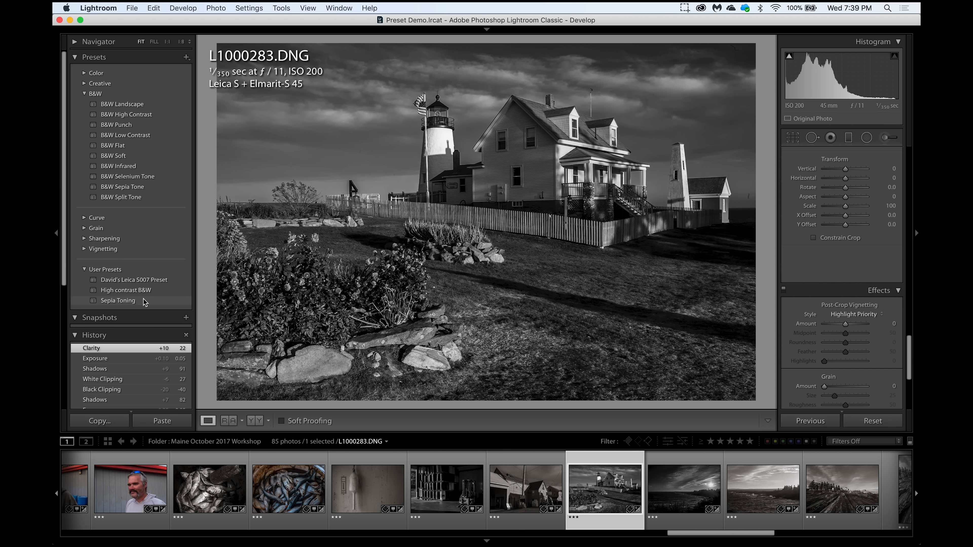
pyautogui.click(119, 301)
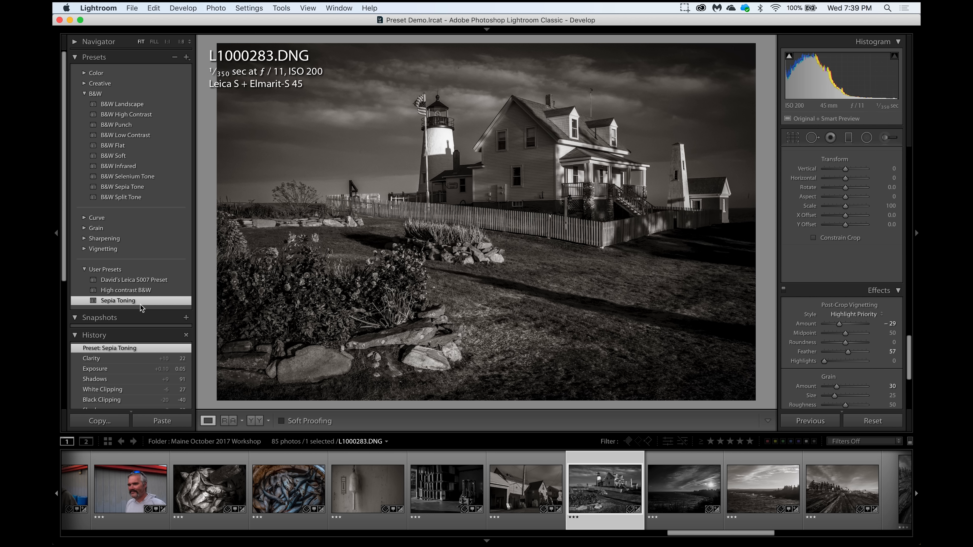
# Step: Return the lighthouse photo L1000283.DNG to its import state in the history and apply the Sepia Toning preset
pyautogui.scroll(-2, 135, 344)
pyautogui.scroll(-10, 132, 353)
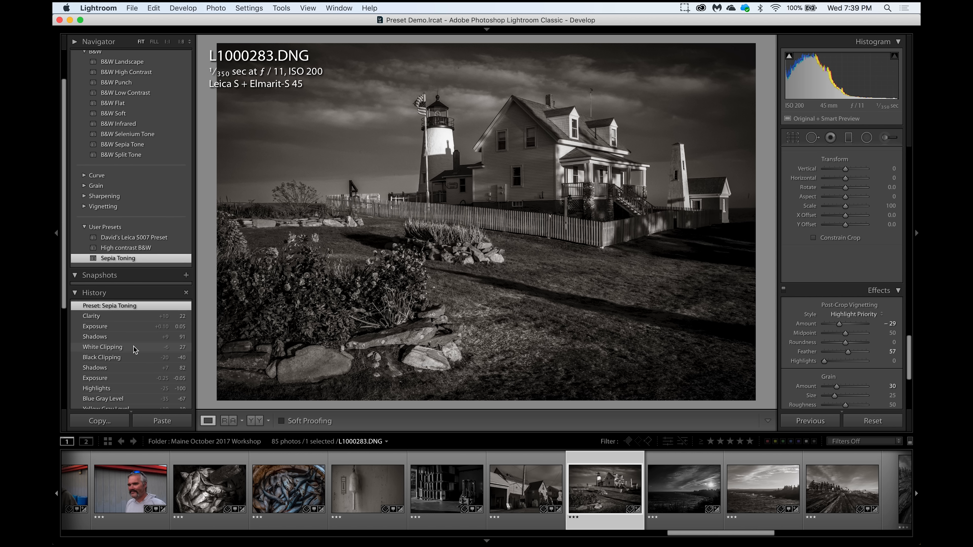
pyautogui.click(129, 358)
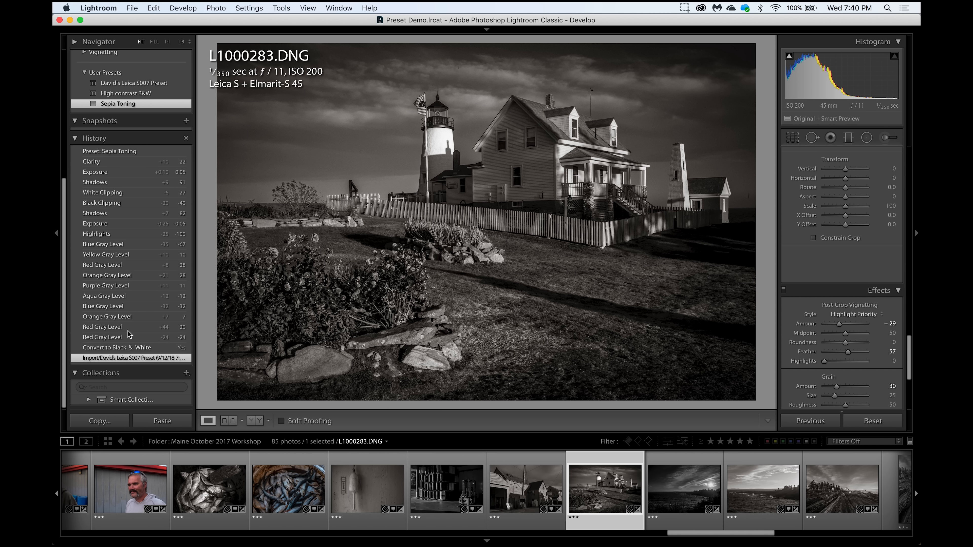
pyautogui.scroll(7, 140, 281)
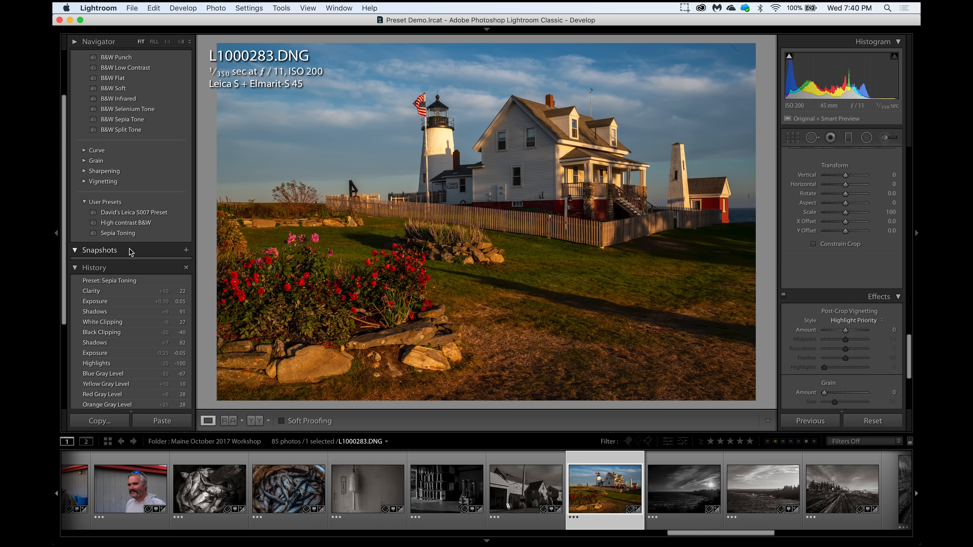
pyautogui.click(128, 233)
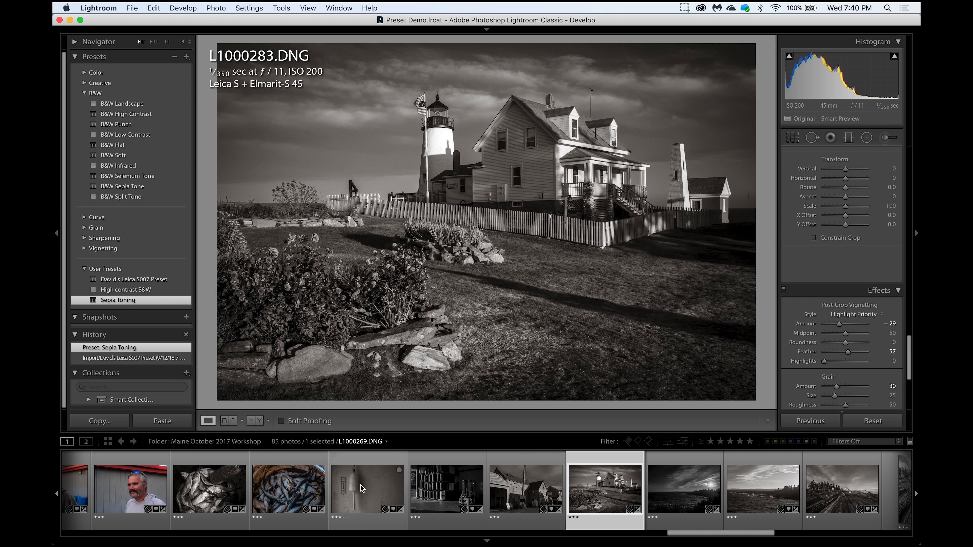
# Step: Apply the Sepia Toning preset to the portrait photos L1000263.DNG and L1000252-2.DNG
pyautogui.click(140, 502)
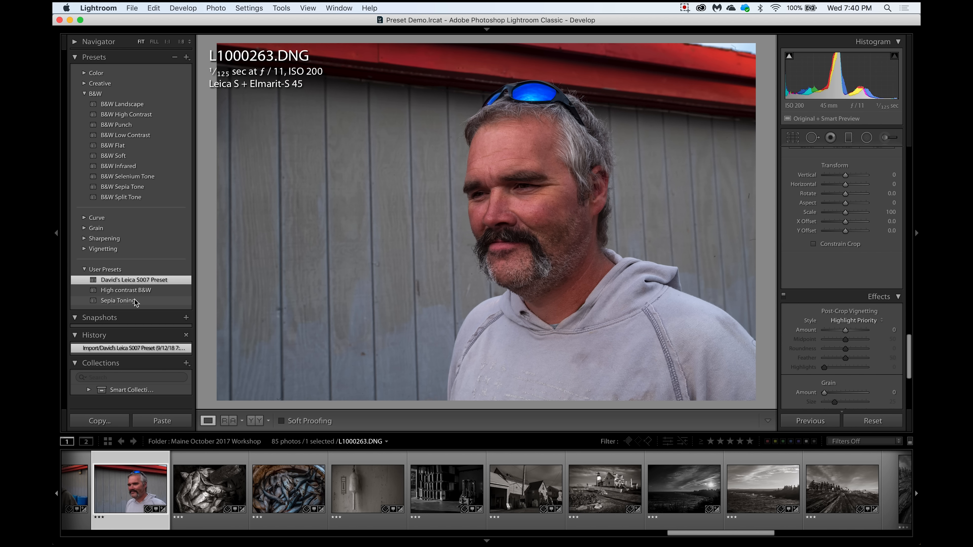
pyautogui.click(119, 300)
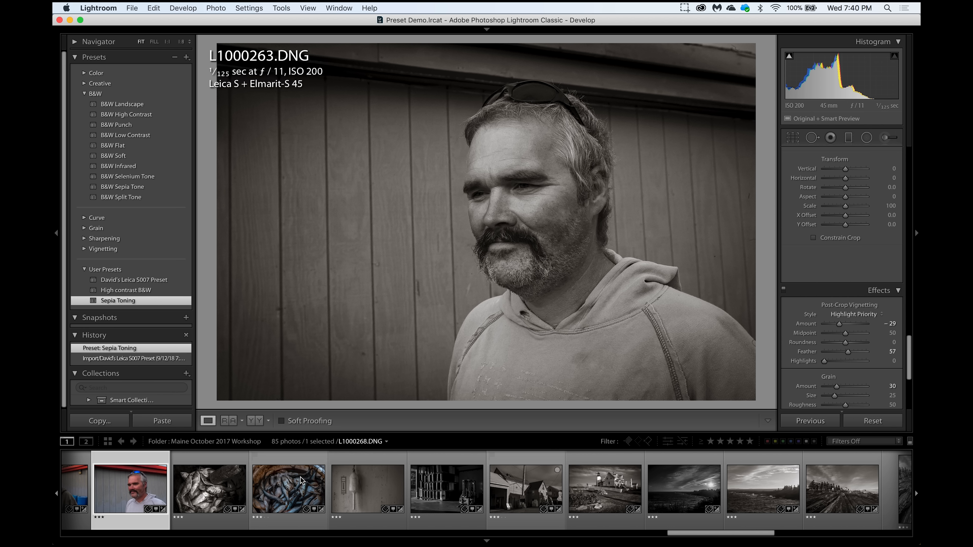
pyautogui.scroll(6, 302, 481)
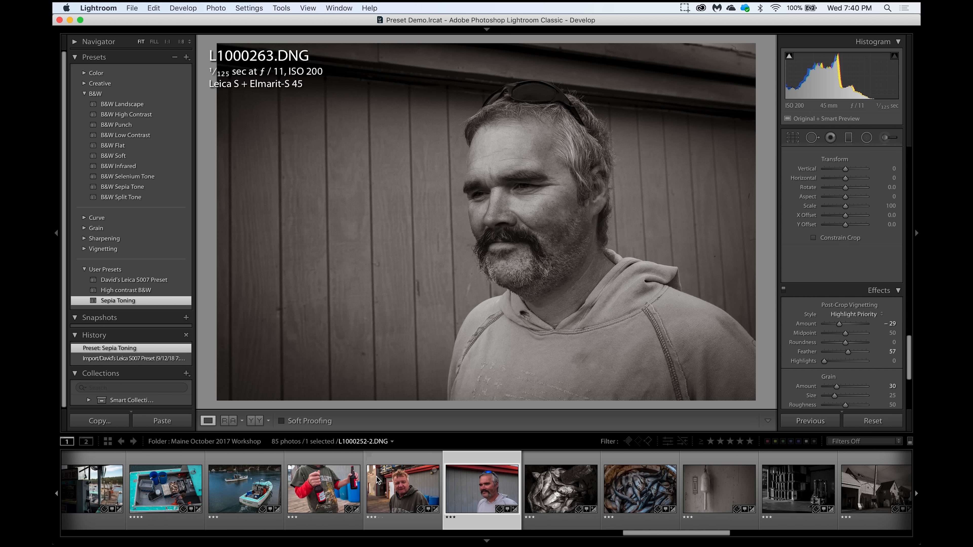
pyautogui.click(425, 513)
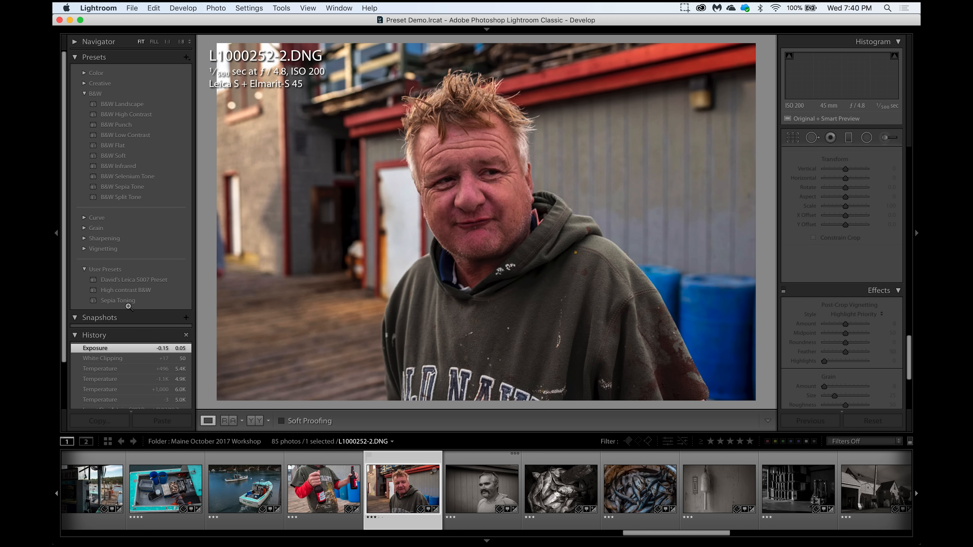
pyautogui.click(129, 302)
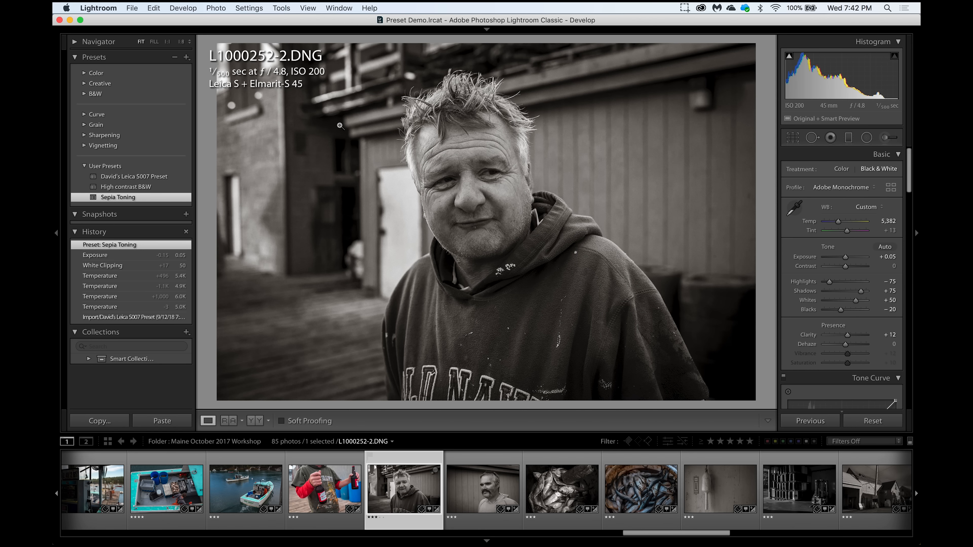
# Step: Start importing develop presets into the preset collection
pyautogui.click(187, 58)
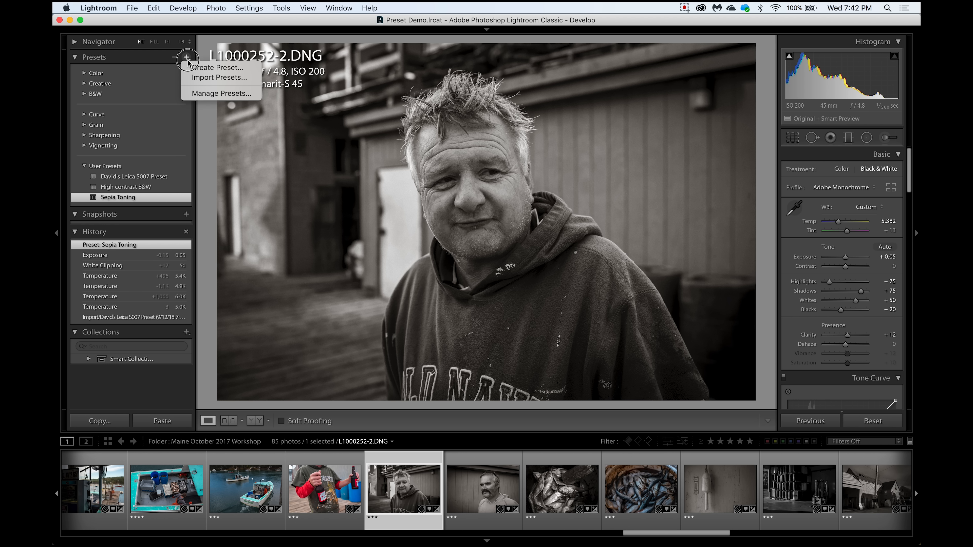
pyautogui.click(217, 78)
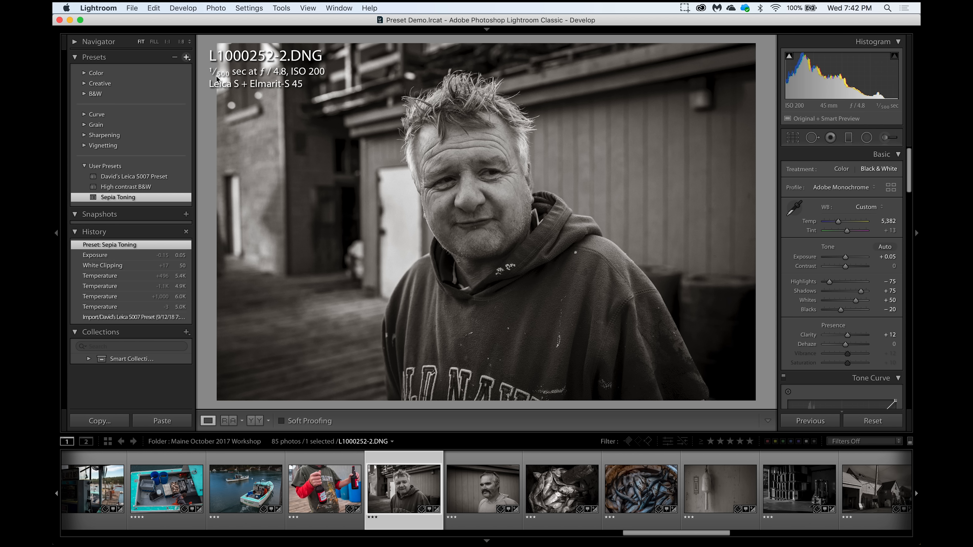